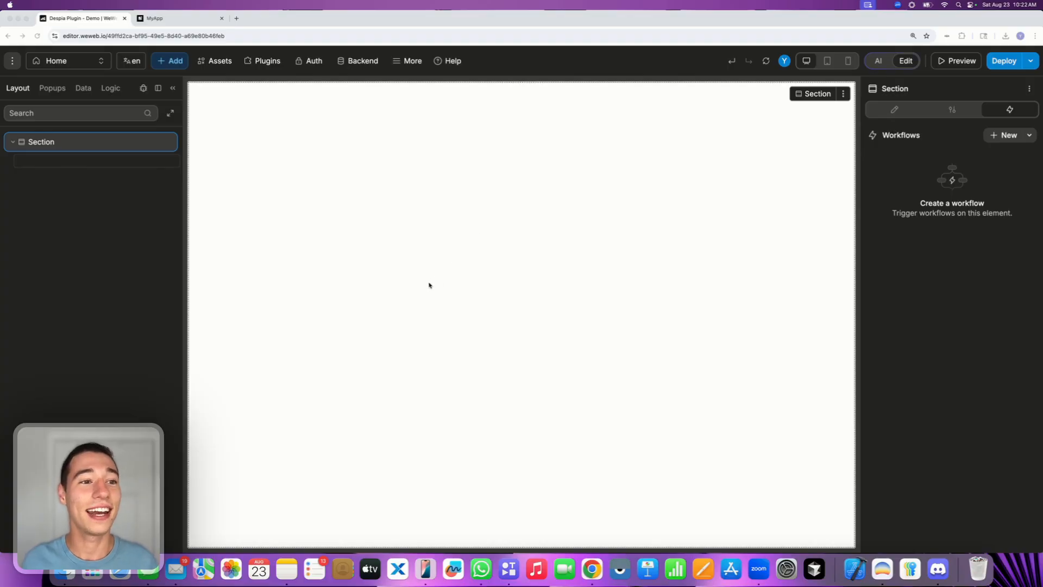
- Review the libraries available to the project and the component libraries offered in the marketplace
{"action": "left_click", "coordinate": [426, 289]}
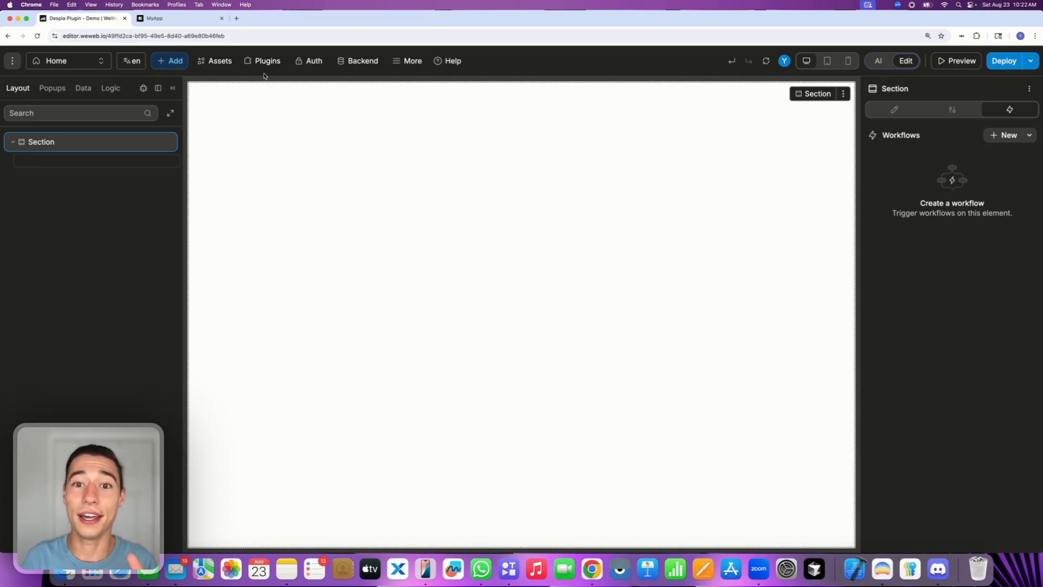
{"action": "left_click", "coordinate": [203, 61]}
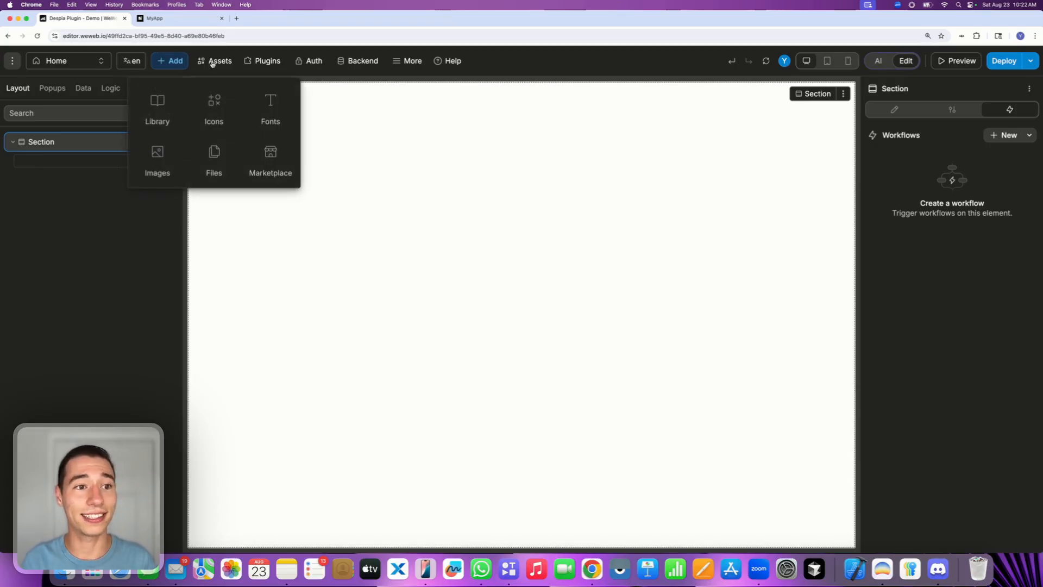
{"action": "left_click", "coordinate": [151, 103]}
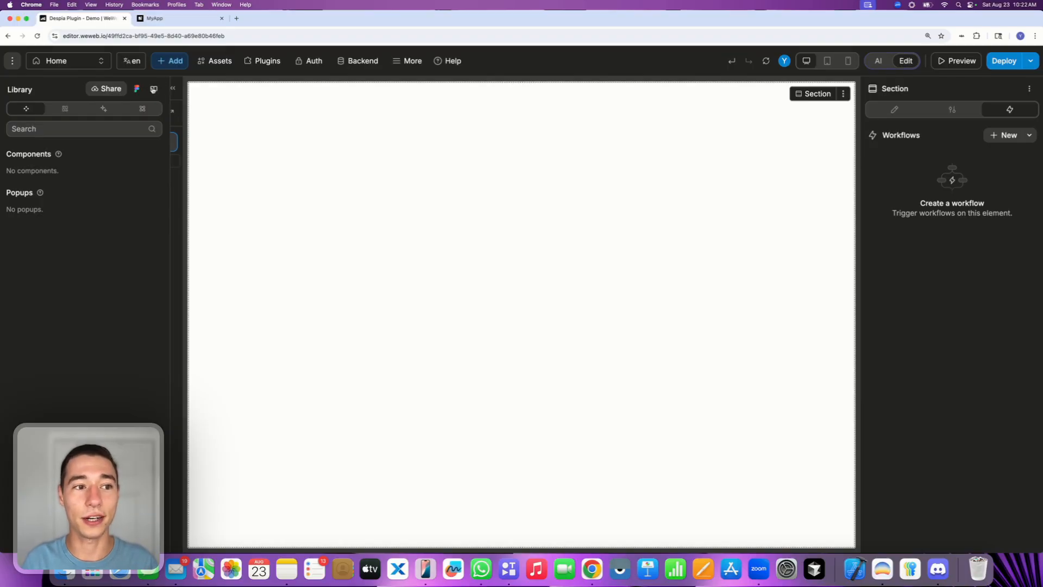
{"action": "left_click", "coordinate": [154, 90]}
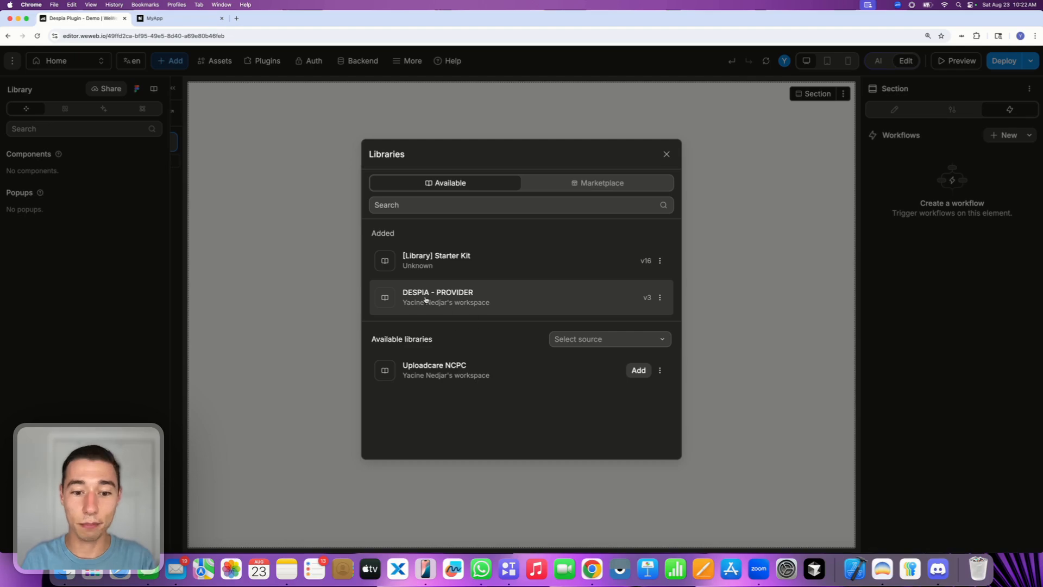
{"action": "left_click", "coordinate": [608, 184]}
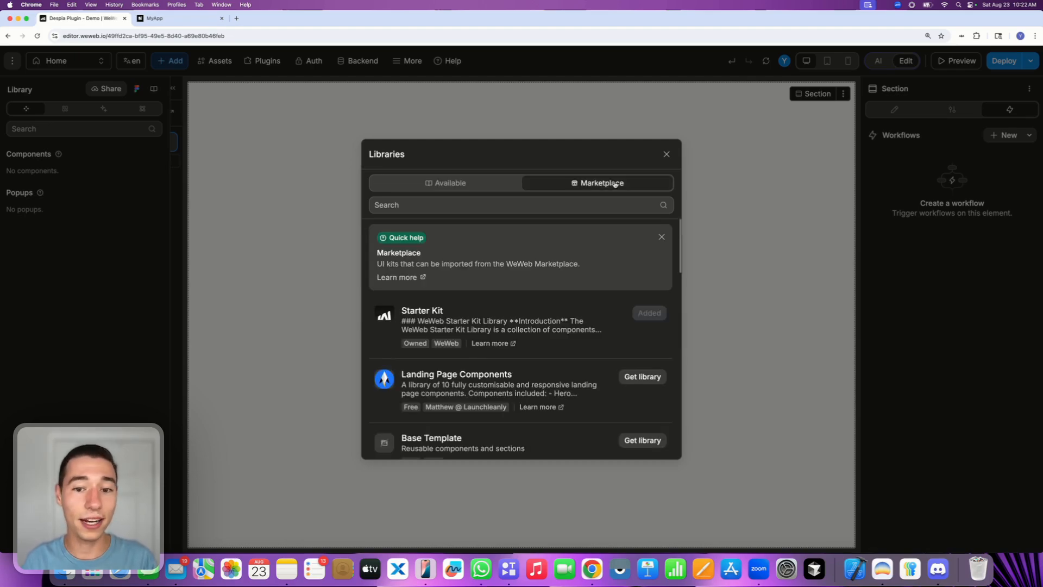
{"action": "left_click", "coordinate": [666, 153]}
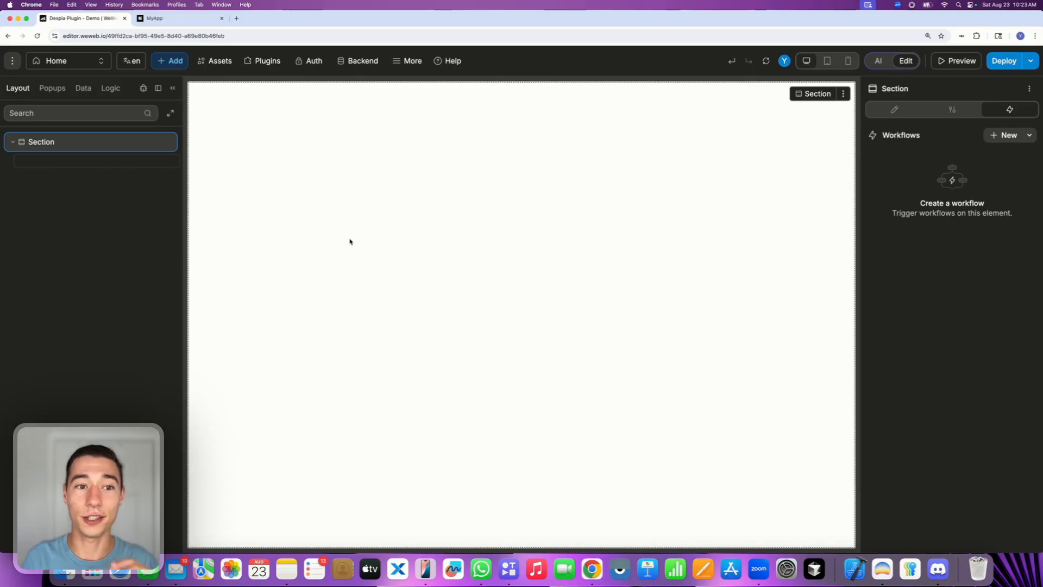
- Add the Despia Plugin component from the DESPIA - PROVIDER library inside the page's Section
{"action": "left_click", "coordinate": [172, 62]}
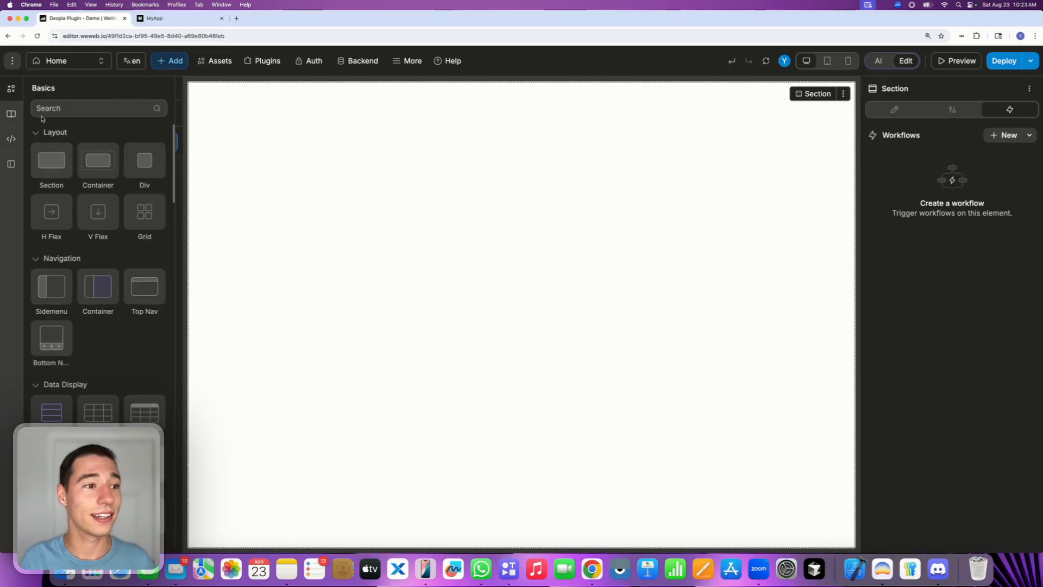
{"action": "left_click", "coordinate": [10, 115]}
{"action": "mouse_move", "coordinate": [35, 236]}
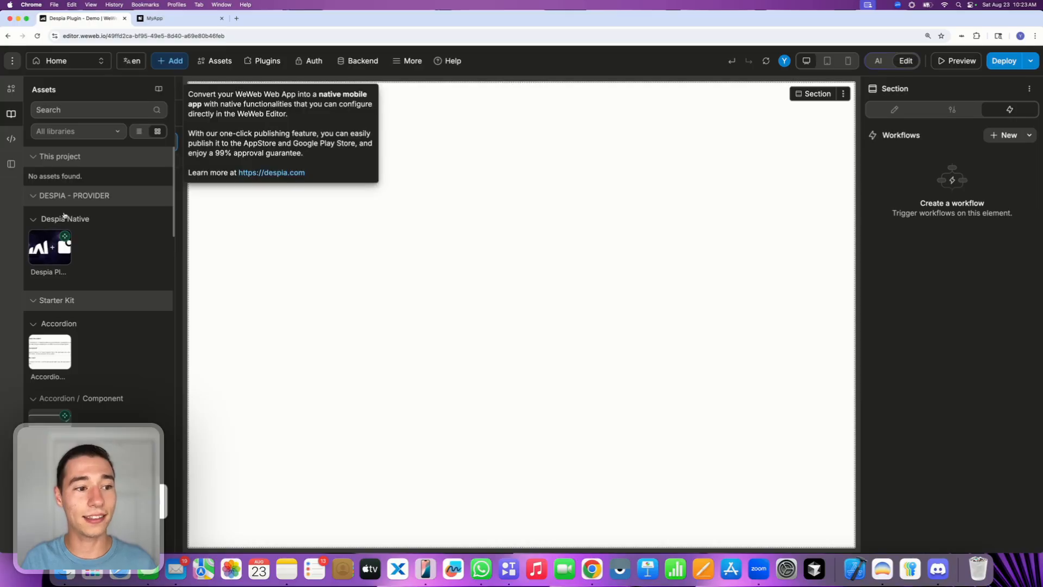
{"action": "left_click_drag", "start_coordinate": [63, 256], "coordinate": [74, 161]}
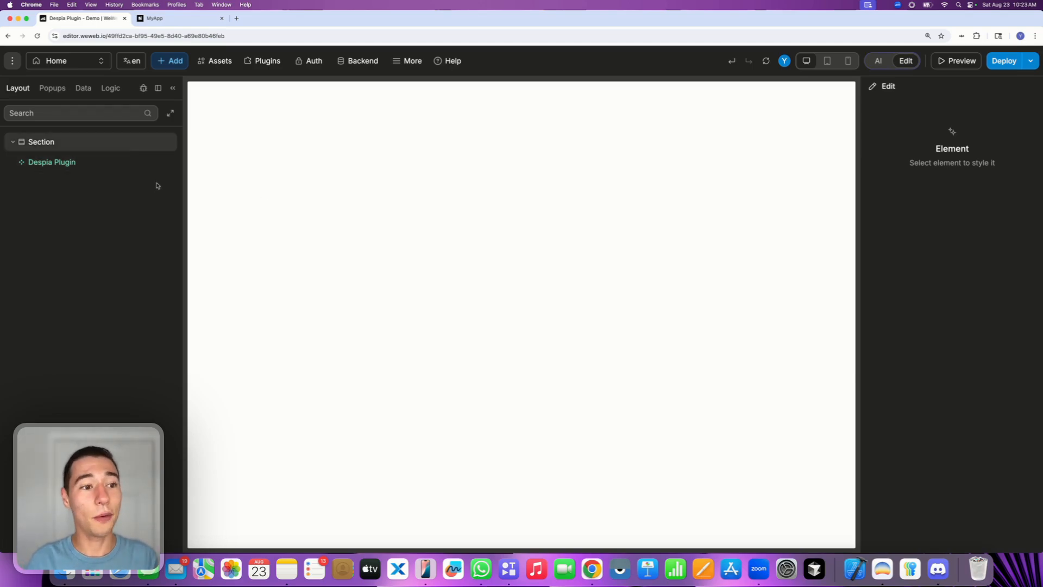
{"action": "left_click", "coordinate": [228, 166]}
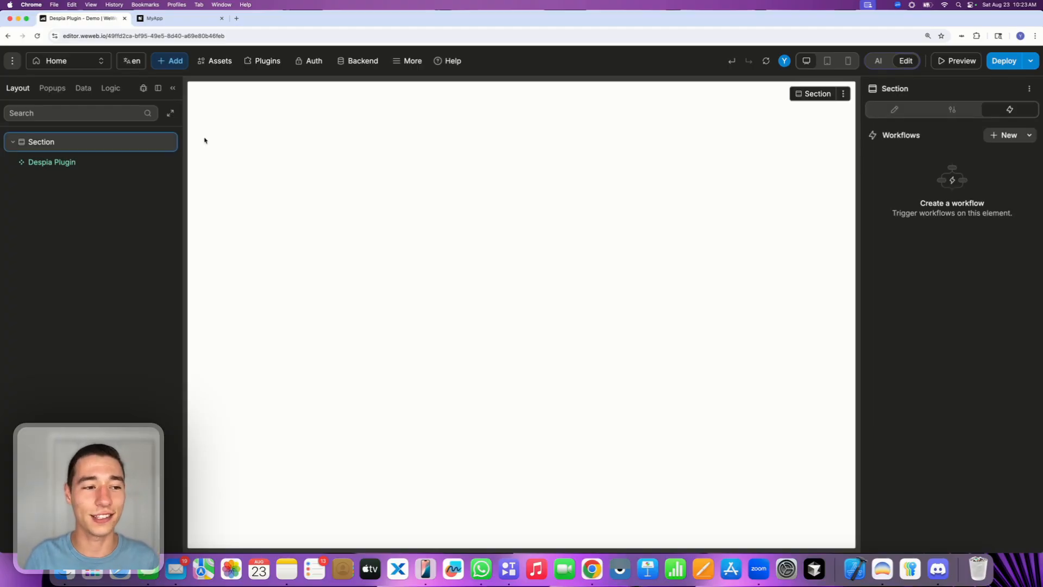
- Find the basic Button element and place it in the Section above the Despia Plugin component
{"action": "left_click", "coordinate": [173, 62]}
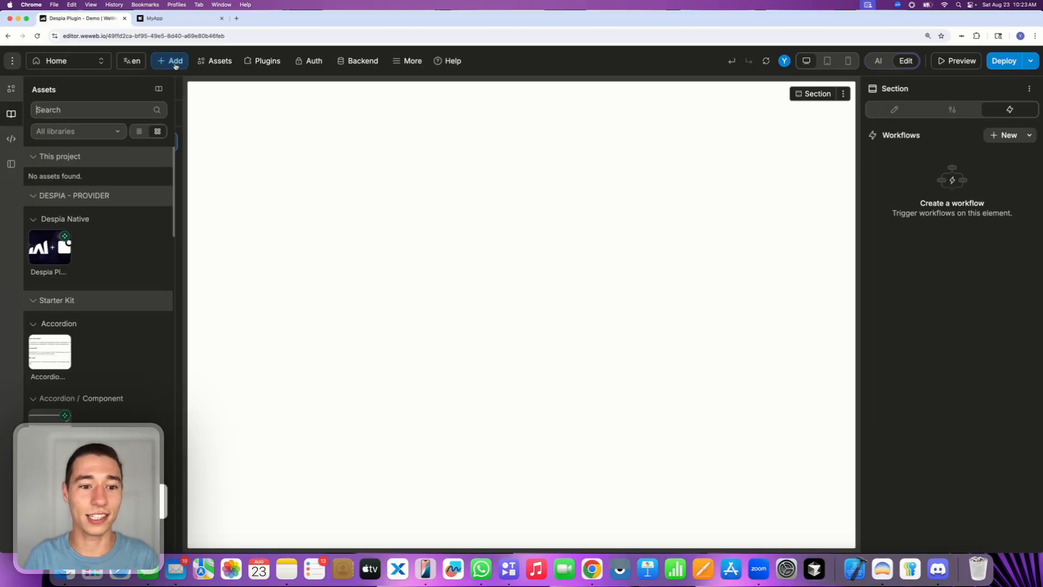
{"action": "left_click", "coordinate": [10, 89]}
{"action": "type", "text": "but"}
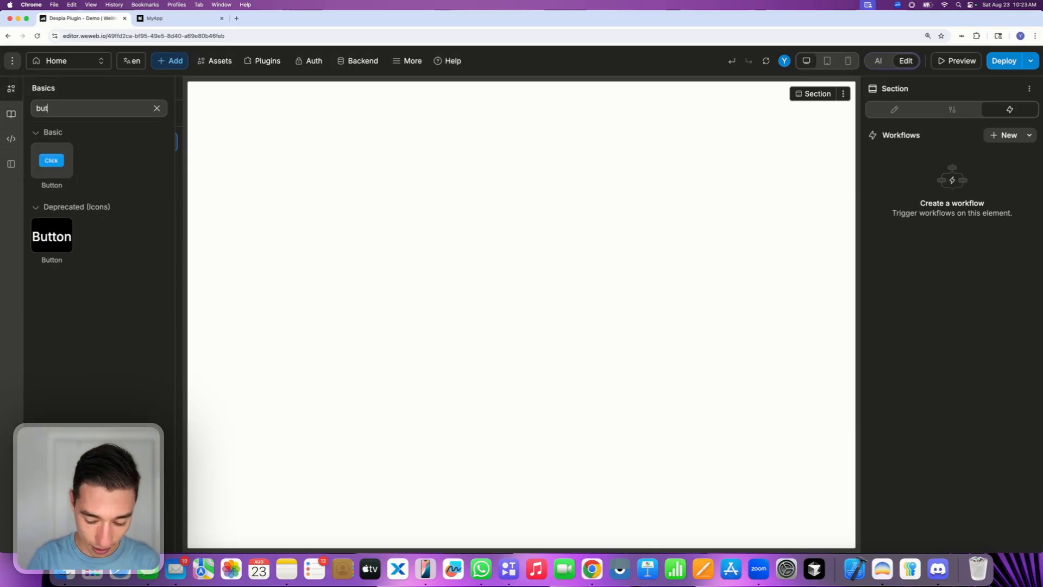
{"action": "type", "text": "ton"}
{"action": "left_click_drag", "start_coordinate": [47, 157], "coordinate": [513, 194]}
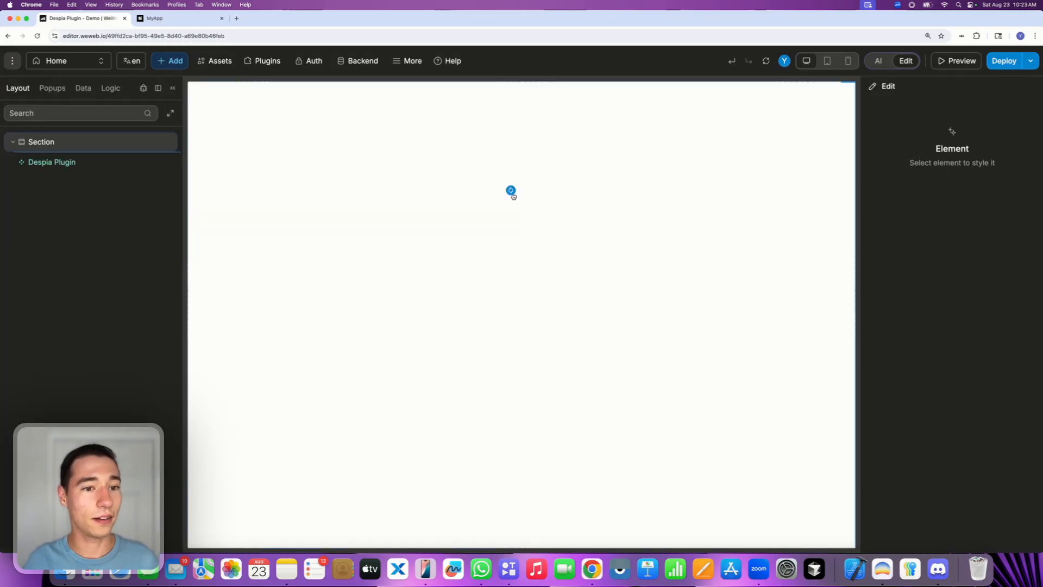
- Change the new button's label to "Request Contacts"
{"action": "left_click", "coordinate": [520, 317]}
{"action": "double_click", "coordinate": [520, 316]}
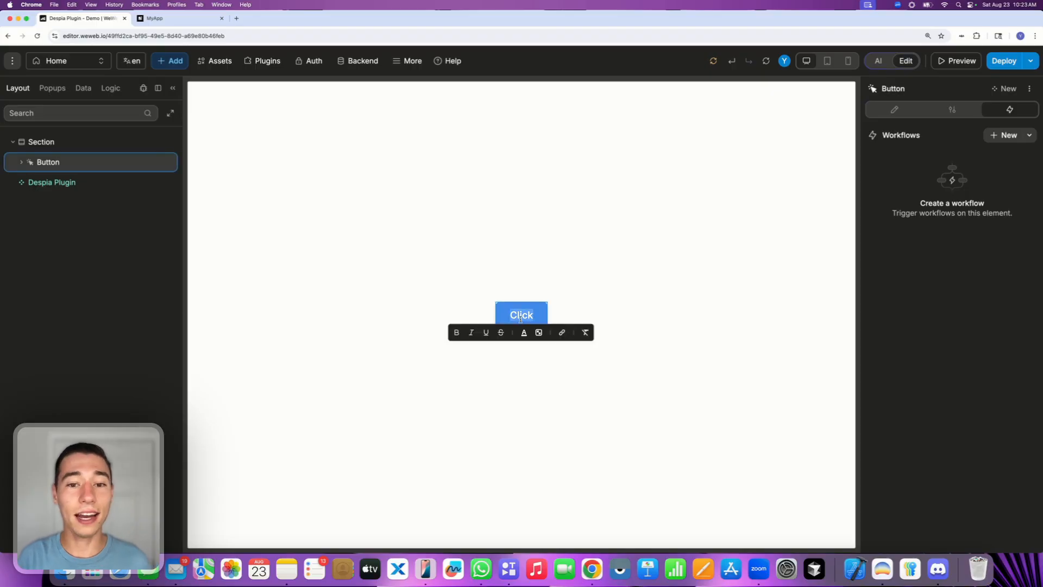
{"action": "key", "text": "BackSpace"}
{"action": "type", "text": "Requ"}
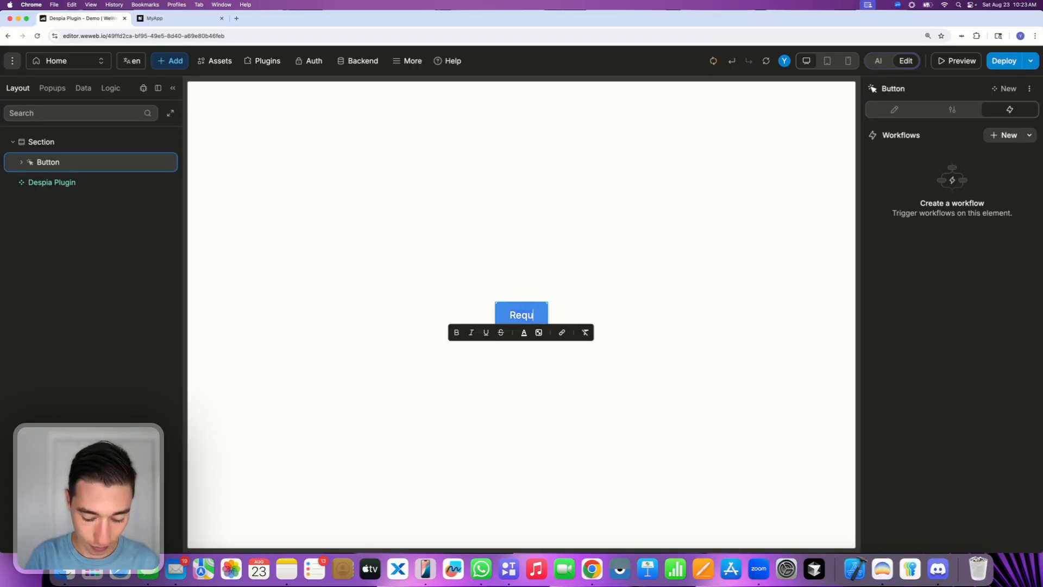
{"action": "type", "text": "est Contacts"}
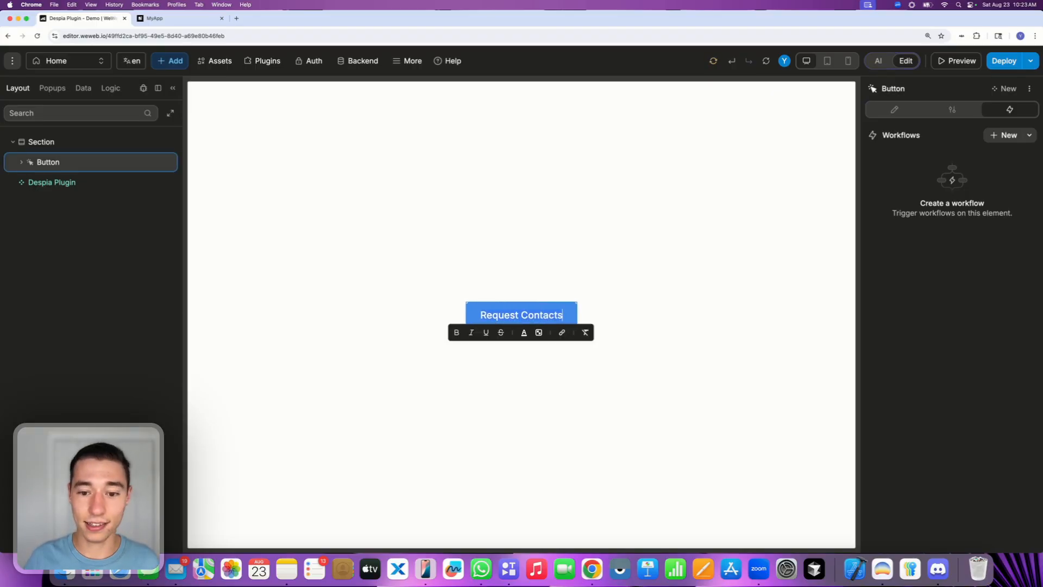
{"action": "left_click", "coordinate": [601, 268]}
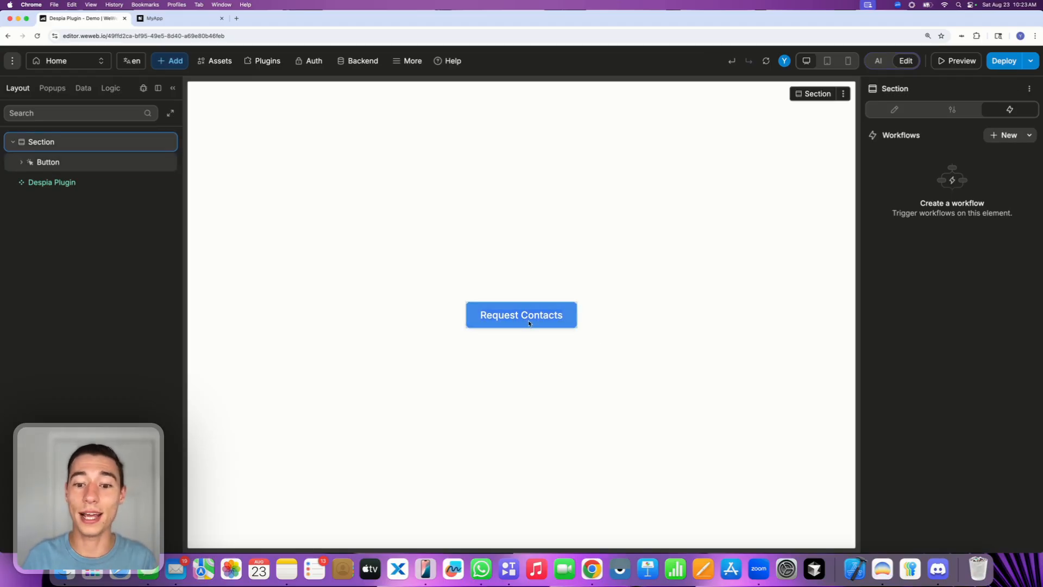
- Create an On click workflow on the Request Contacts button with an Execute component action step
{"action": "left_click", "coordinate": [530, 324]}
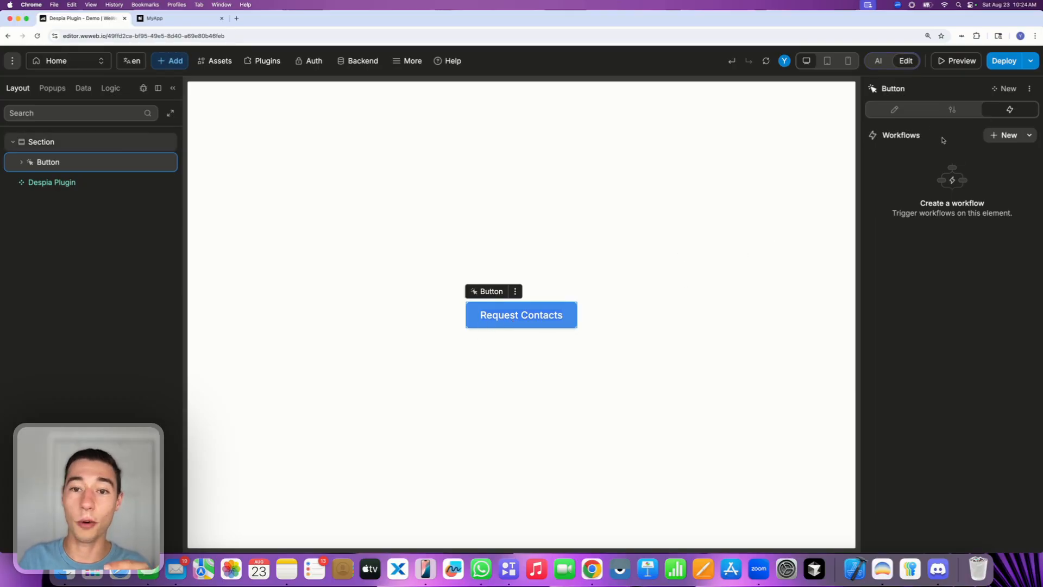
{"action": "left_click", "coordinate": [1005, 137]}
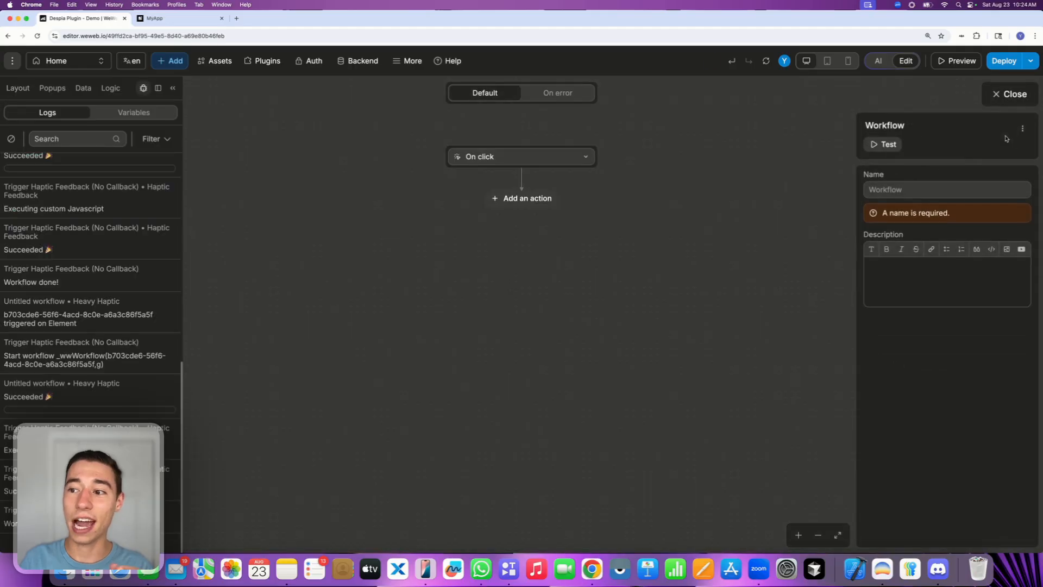
{"action": "left_click", "coordinate": [510, 199]}
{"action": "type", "text": "comp"}
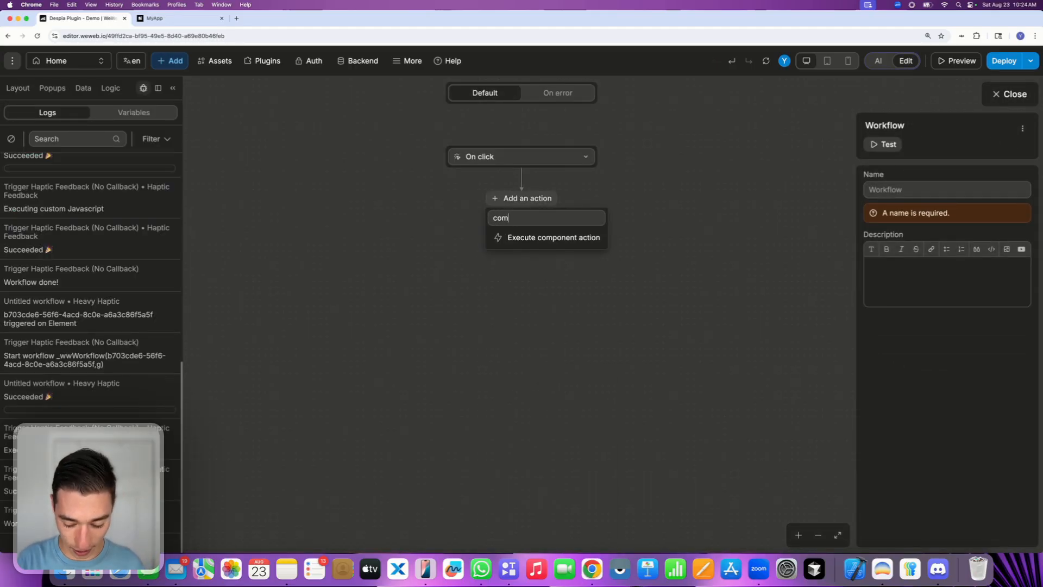
{"action": "left_click", "coordinate": [521, 238]}
- Set the action's component to Despia Plugin with Request Native Contacts (No Callback), and close the workflow editor
{"action": "left_click", "coordinate": [892, 285]}
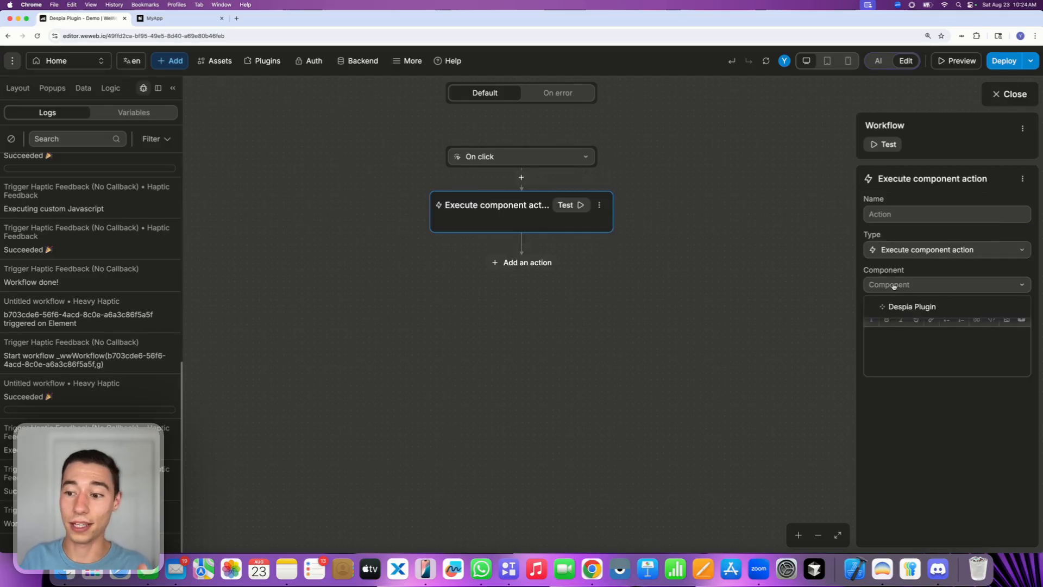
{"action": "left_click", "coordinate": [909, 308]}
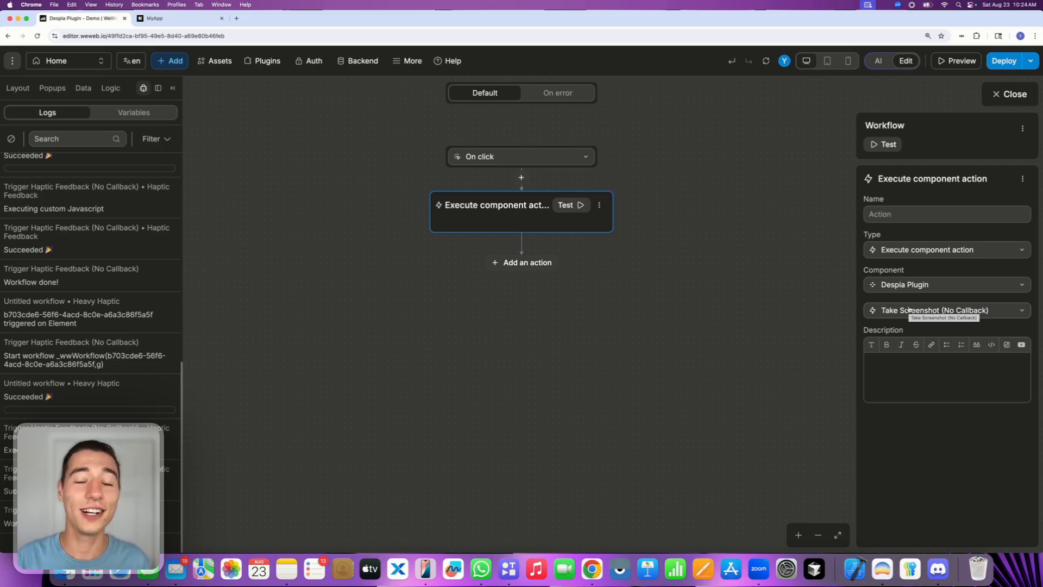
{"action": "left_click", "coordinate": [893, 312]}
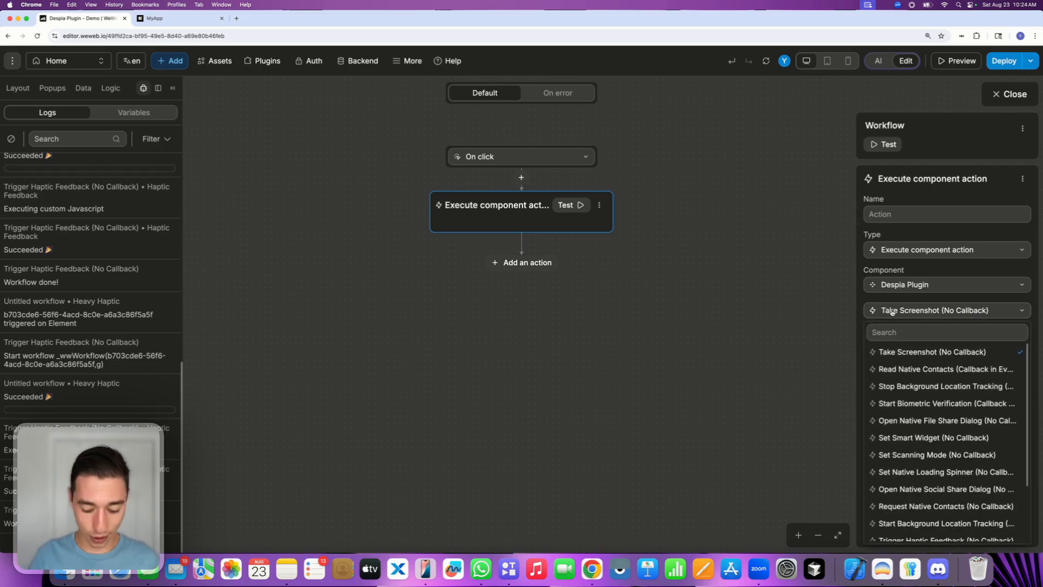
{"action": "type", "text": "con"}
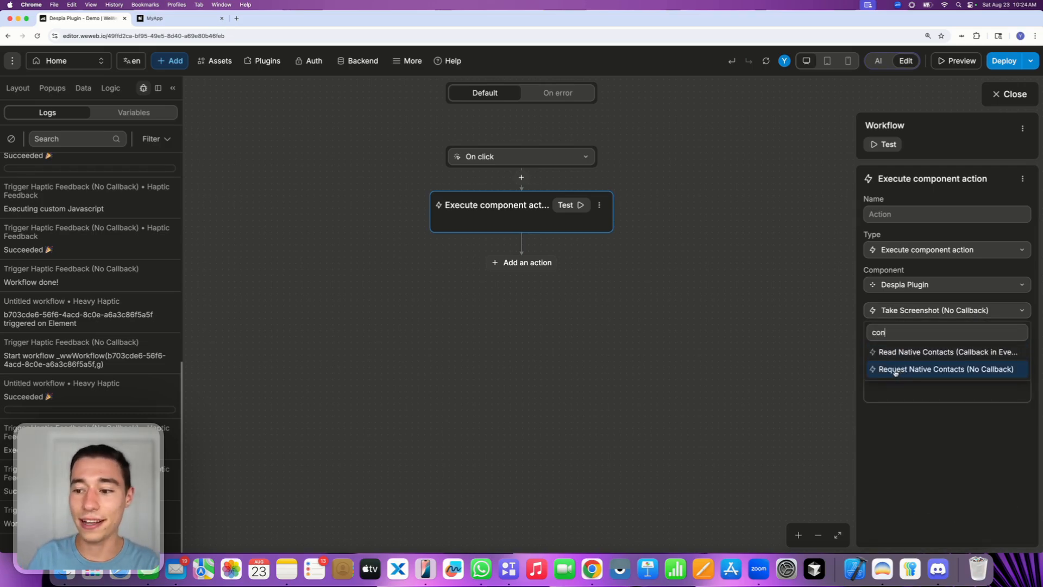
{"action": "left_click", "coordinate": [895, 371]}
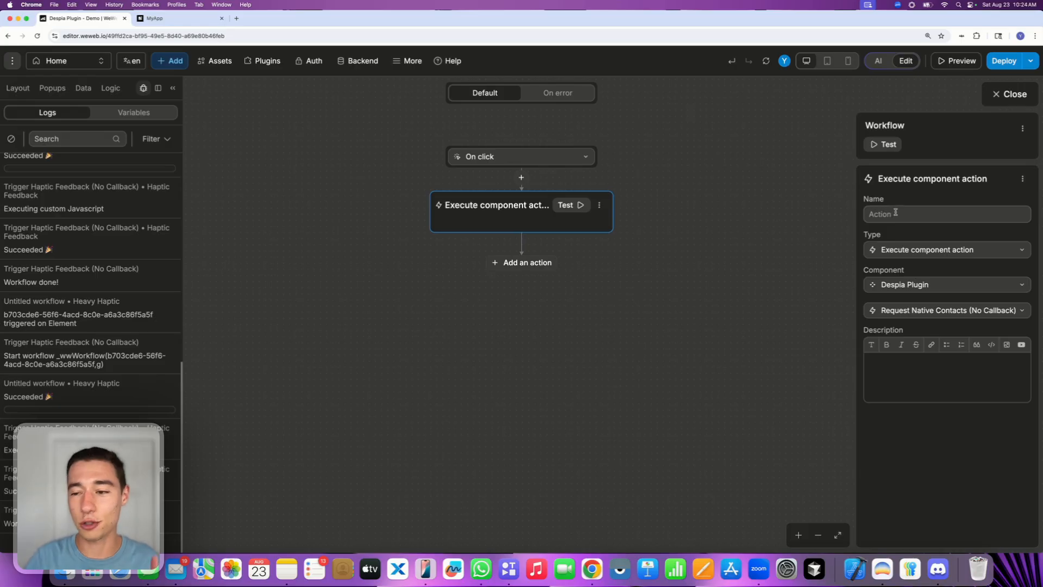
{"action": "left_click", "coordinate": [1011, 95]}
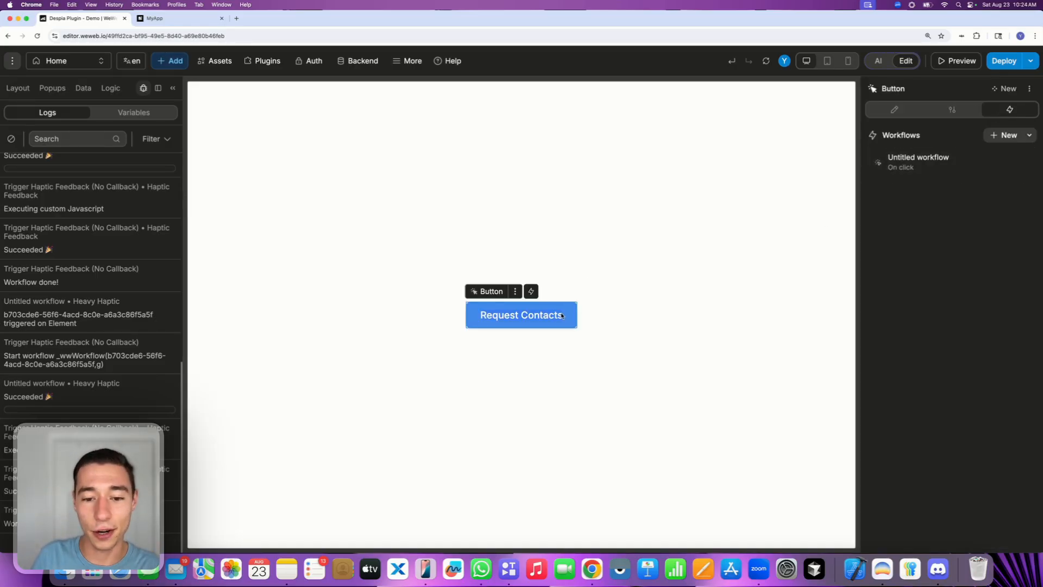
- Add a second basic button to the Section, directly above the Request Contacts button
{"action": "left_click", "coordinate": [604, 270]}
{"action": "left_click", "coordinate": [176, 69]}
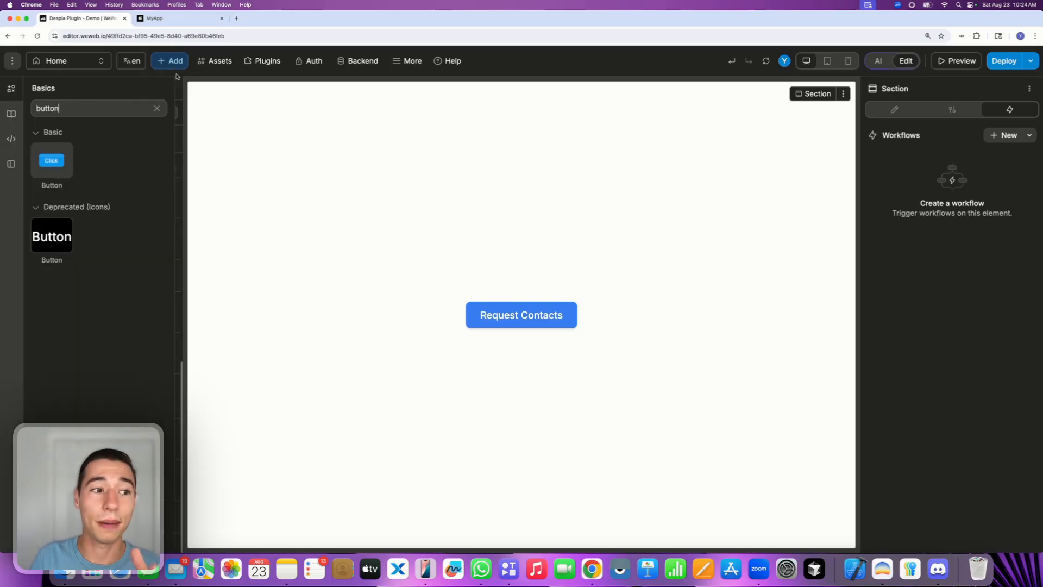
{"action": "left_click_drag", "start_coordinate": [50, 164], "coordinate": [479, 356]}
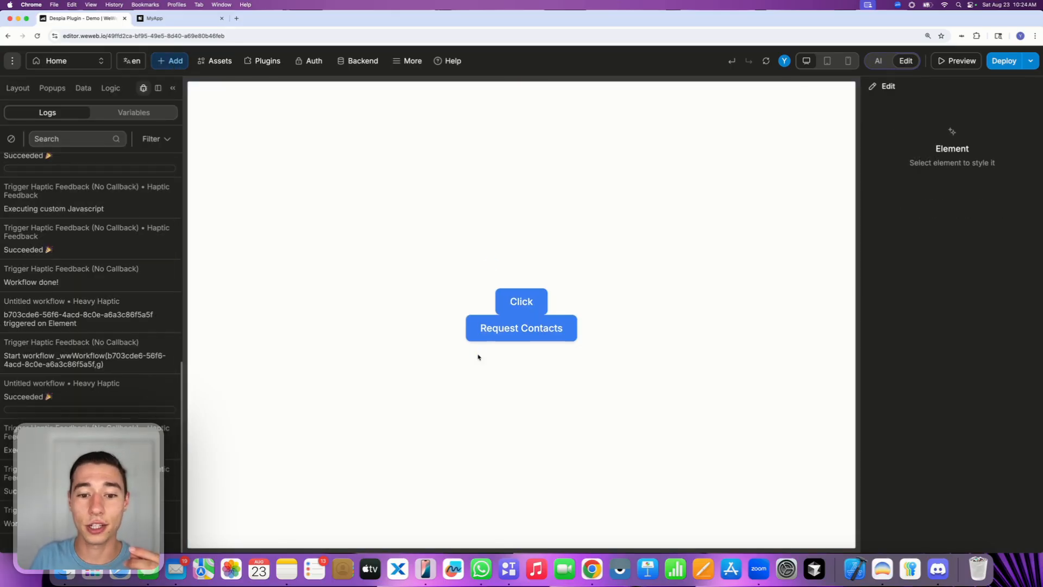
{"action": "left_click", "coordinate": [531, 301]}
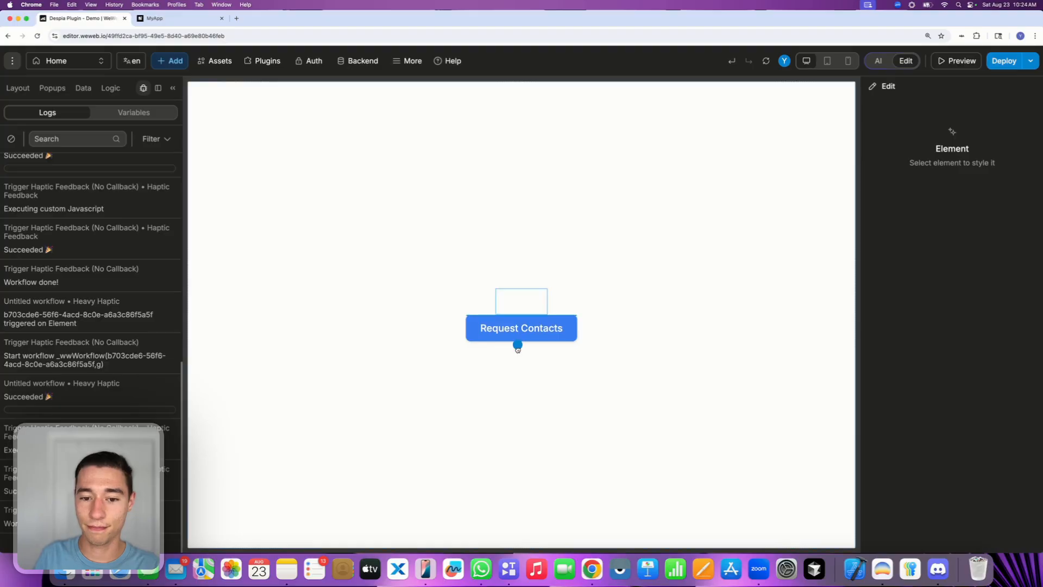
- Change the second button's label to "Read Contacts"
{"action": "left_click", "coordinate": [528, 301]}
{"action": "left_click", "coordinate": [528, 301]}
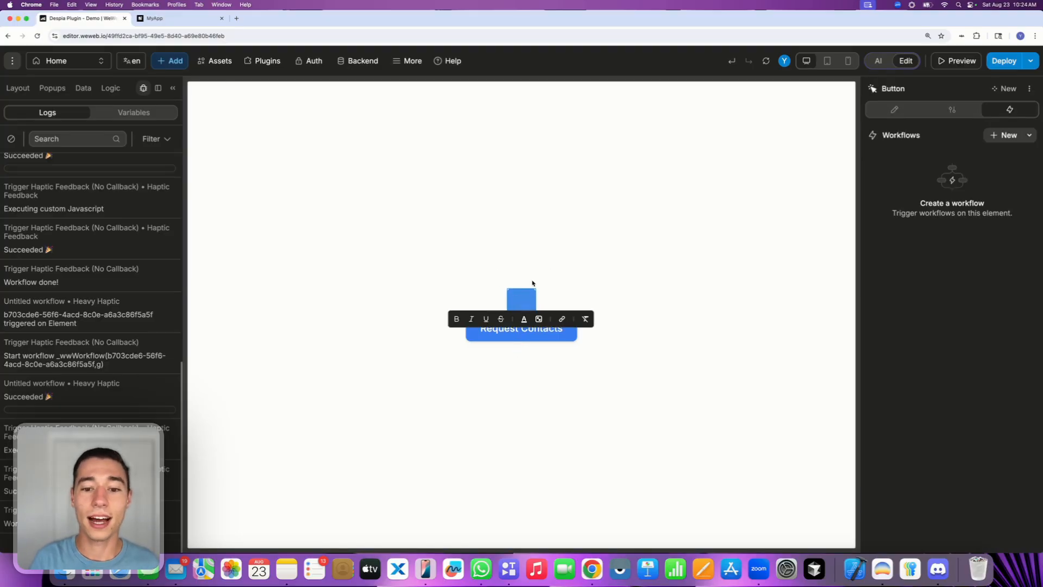
{"action": "type", "text": "Read Coin"}
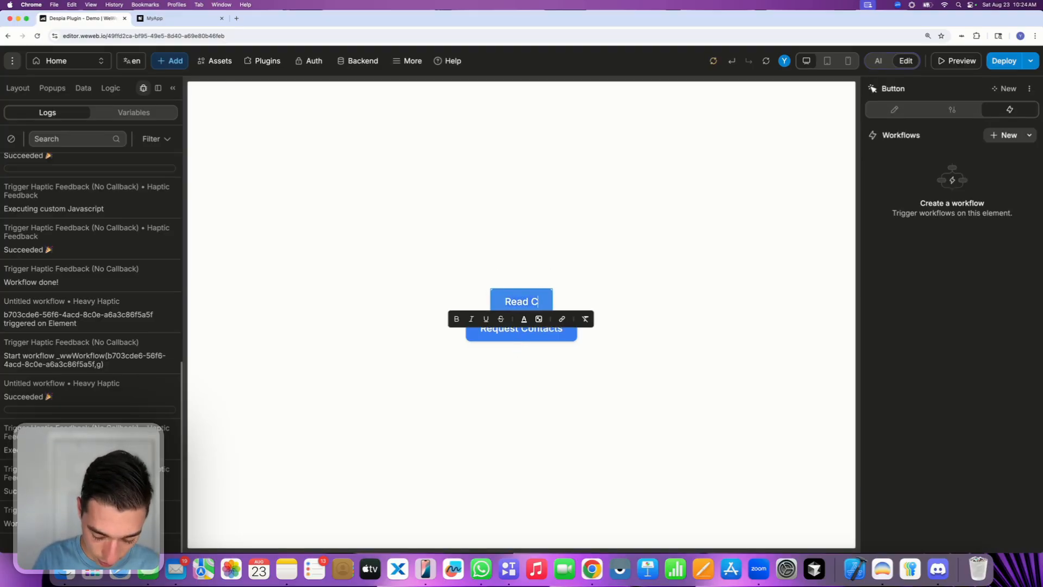
{"action": "key", "text": "BackSpace"}
{"action": "key", "text": "BackSpace"}
{"action": "type", "text": "ntacts"}
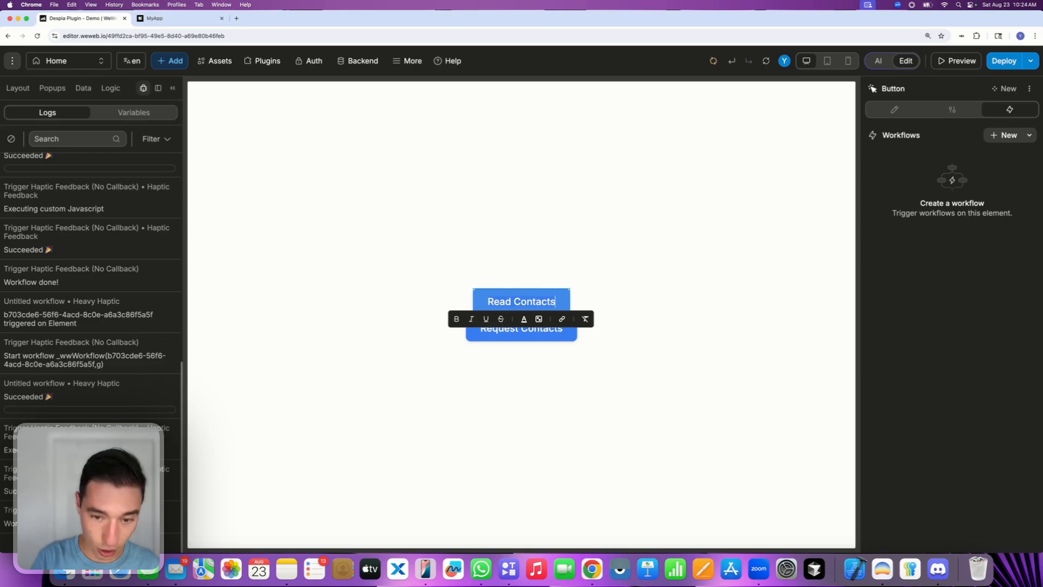
{"action": "left_click", "coordinate": [545, 396]}
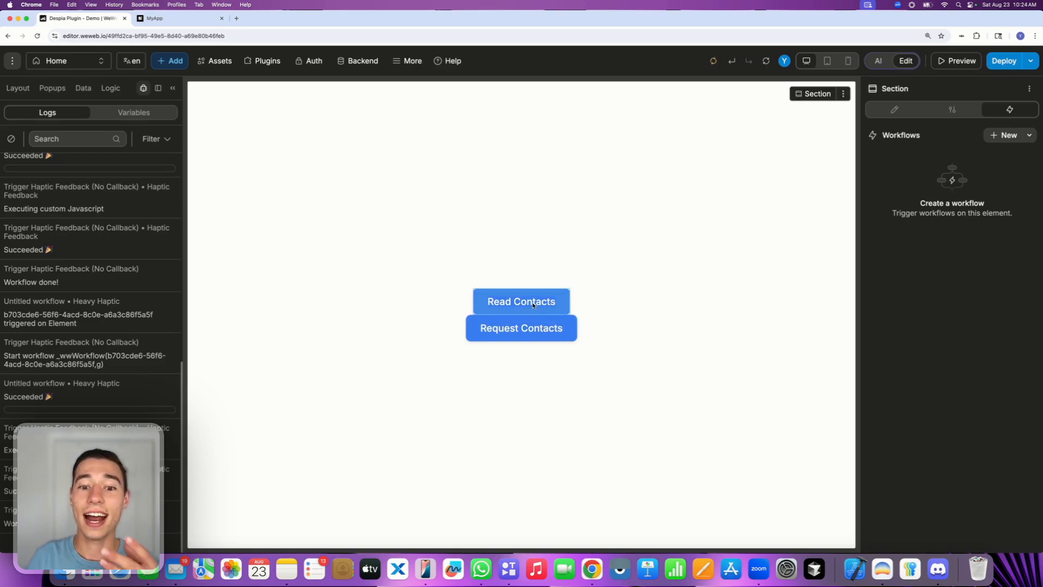
- Create an On click workflow on the Read Contacts button with an Execute component action step
{"action": "left_click", "coordinate": [534, 305]}
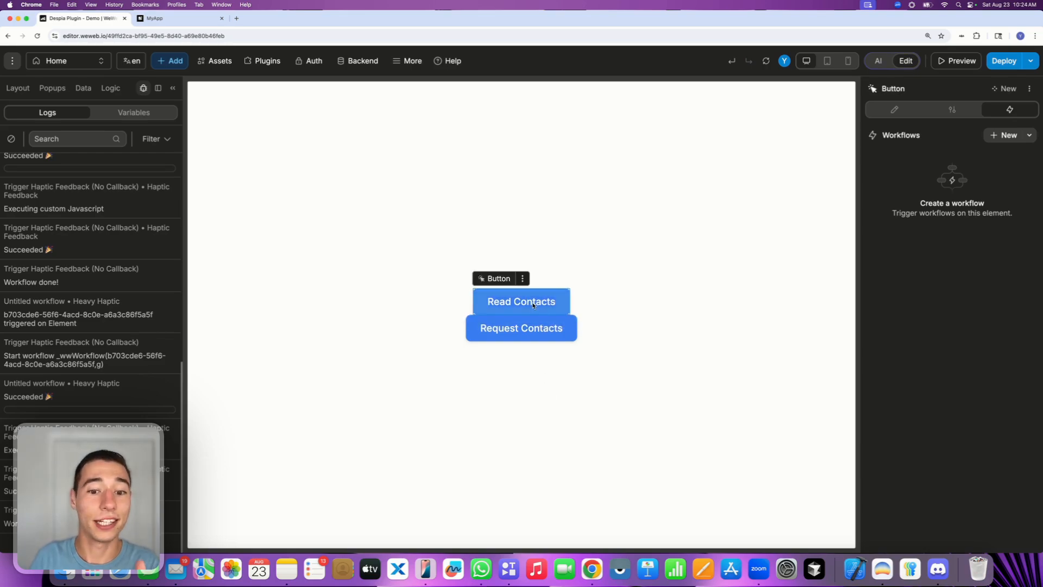
{"action": "left_click", "coordinate": [1011, 135]}
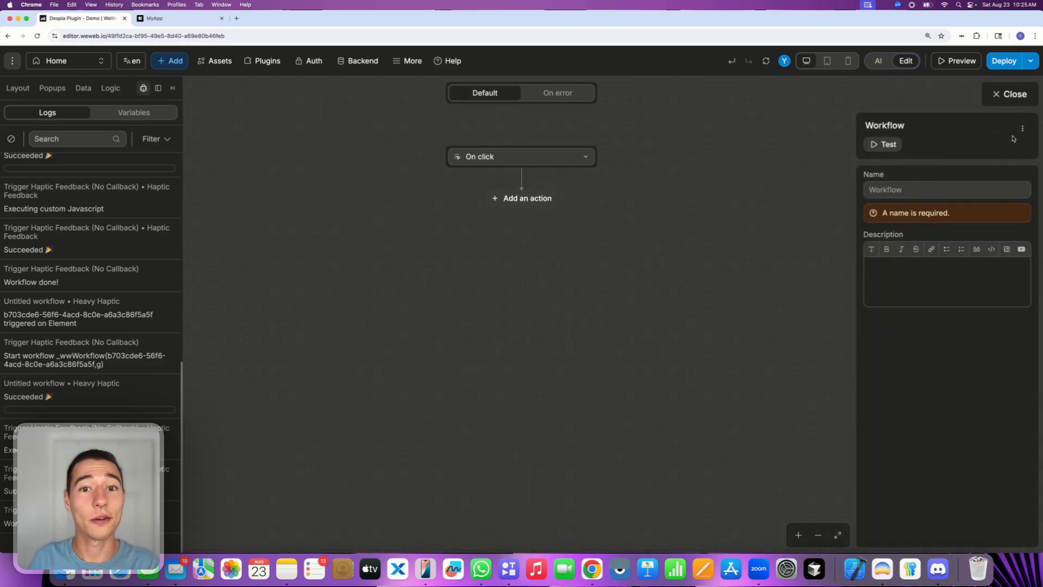
{"action": "left_click", "coordinate": [535, 200]}
{"action": "type", "text": "compo"}
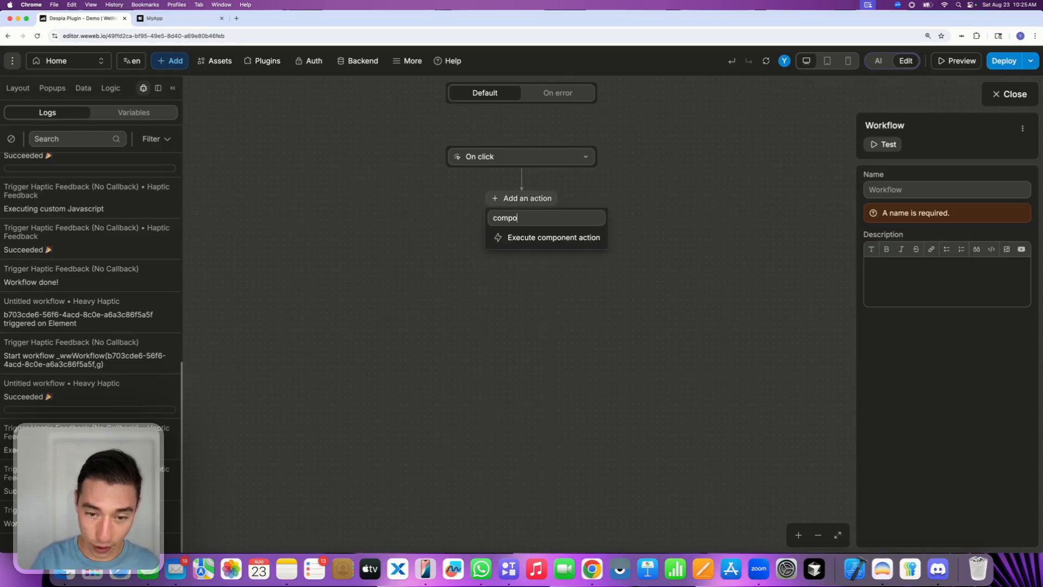
{"action": "left_click", "coordinate": [575, 243]}
- Set the action's component to Despia Plugin with Read Native Contacts (Callback in Event), and close the workflow editor
{"action": "left_click", "coordinate": [880, 287]}
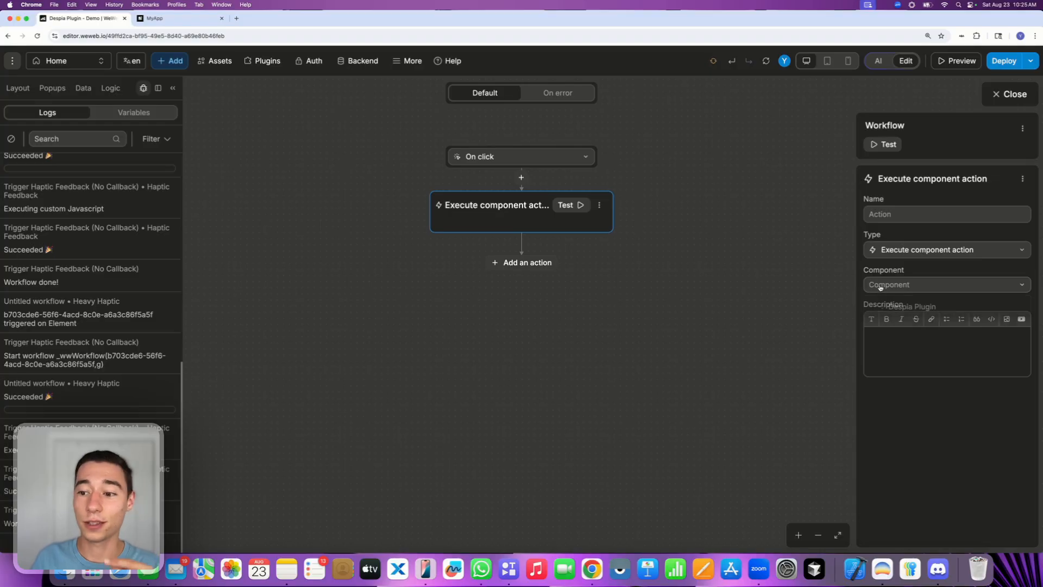
{"action": "left_click", "coordinate": [891, 307]}
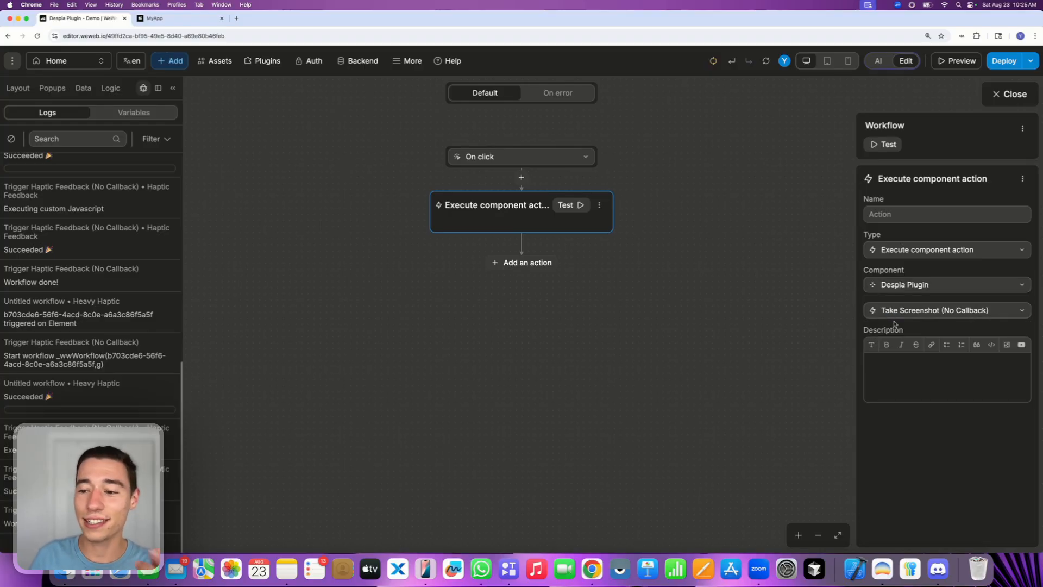
{"action": "left_click", "coordinate": [894, 312]}
{"action": "type", "text": "con"}
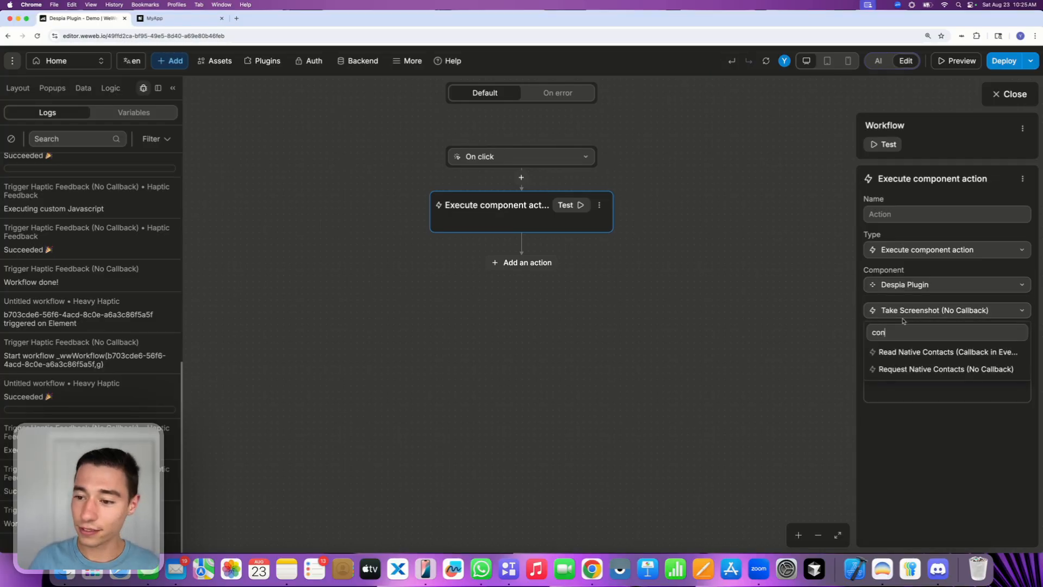
{"action": "left_click", "coordinate": [893, 353]}
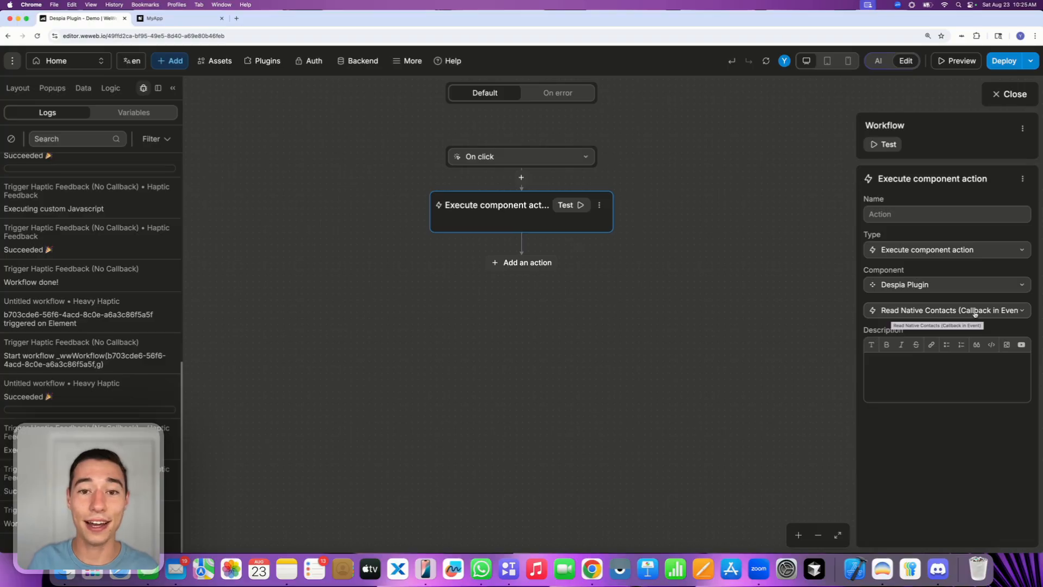
{"action": "left_click", "coordinate": [1010, 94]}
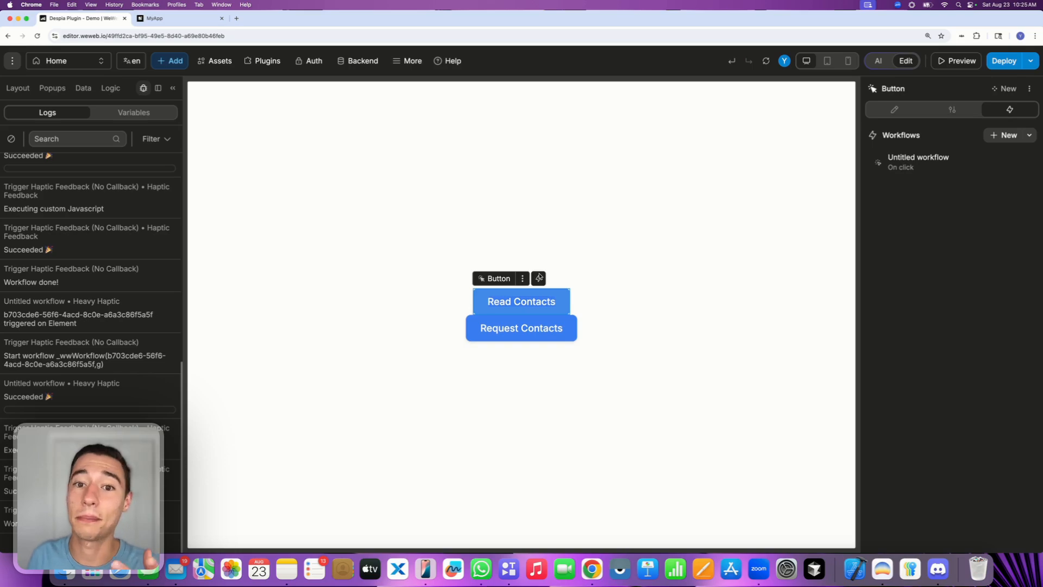
- Create a workflow on the Despia Plugin element triggered by on contacts change, and close the workflow editor
{"action": "left_click", "coordinate": [526, 249]}
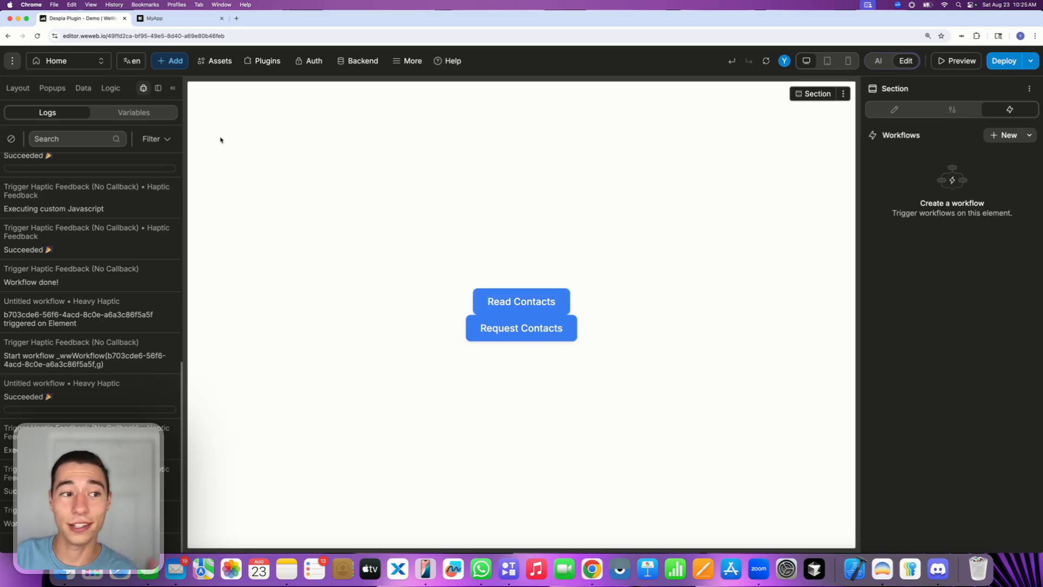
{"action": "left_click", "coordinate": [17, 88]}
{"action": "left_click", "coordinate": [13, 141]}
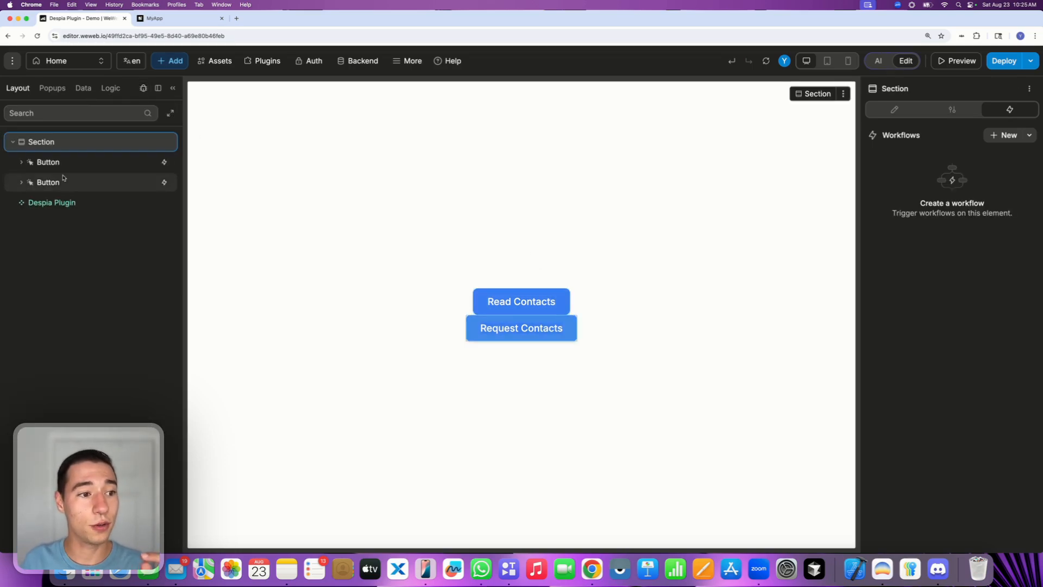
{"action": "left_click", "coordinate": [50, 204]}
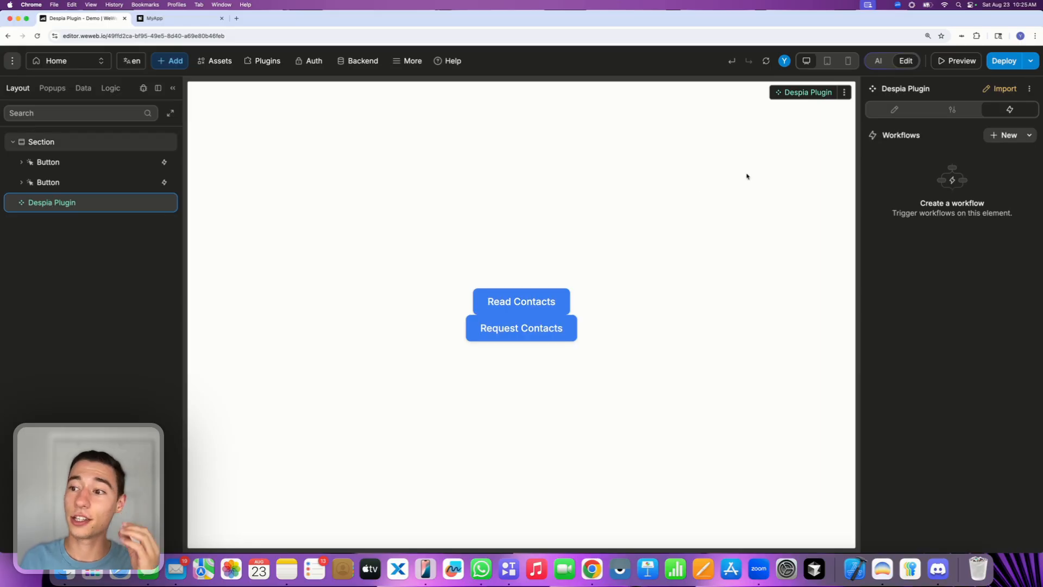
{"action": "left_click", "coordinate": [1007, 137]}
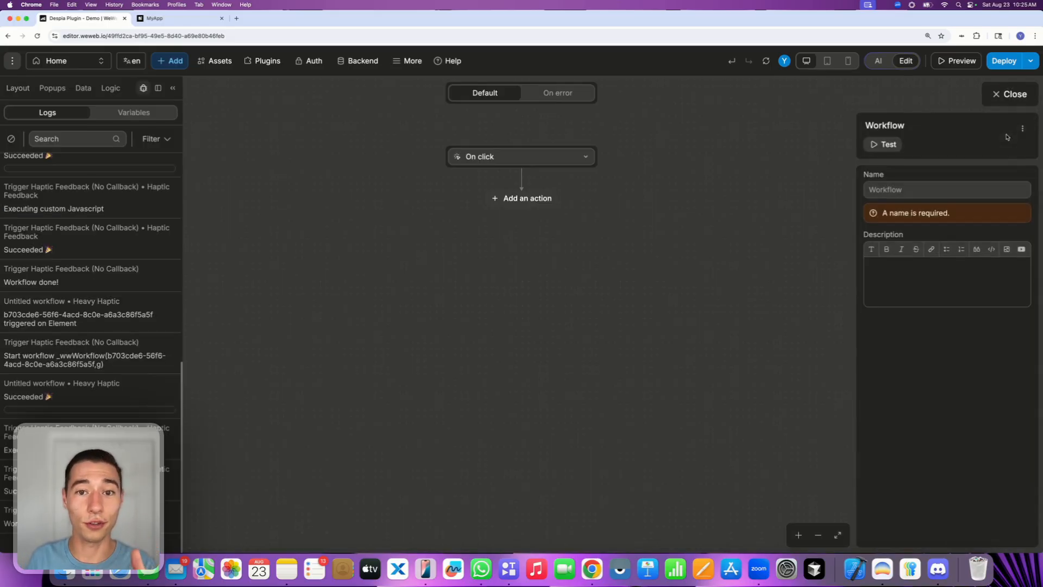
{"action": "left_click", "coordinate": [591, 163]}
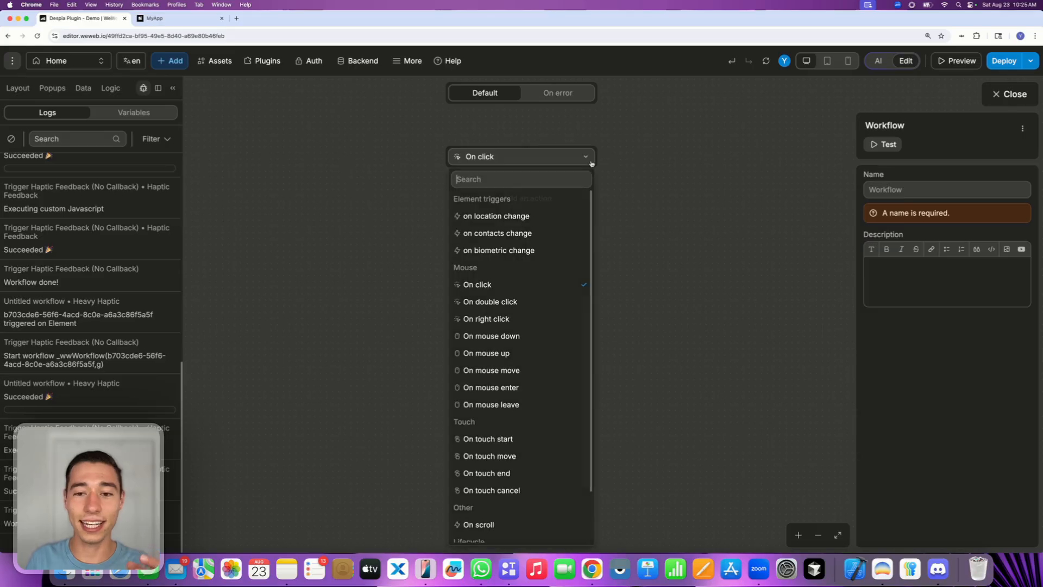
{"action": "left_click", "coordinate": [481, 234]}
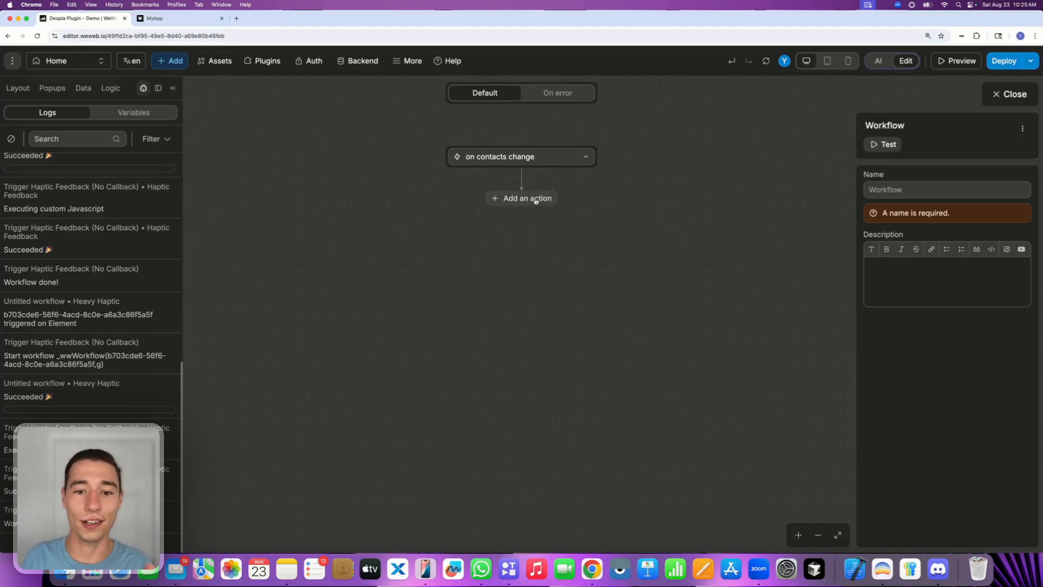
{"action": "left_click", "coordinate": [1008, 96]}
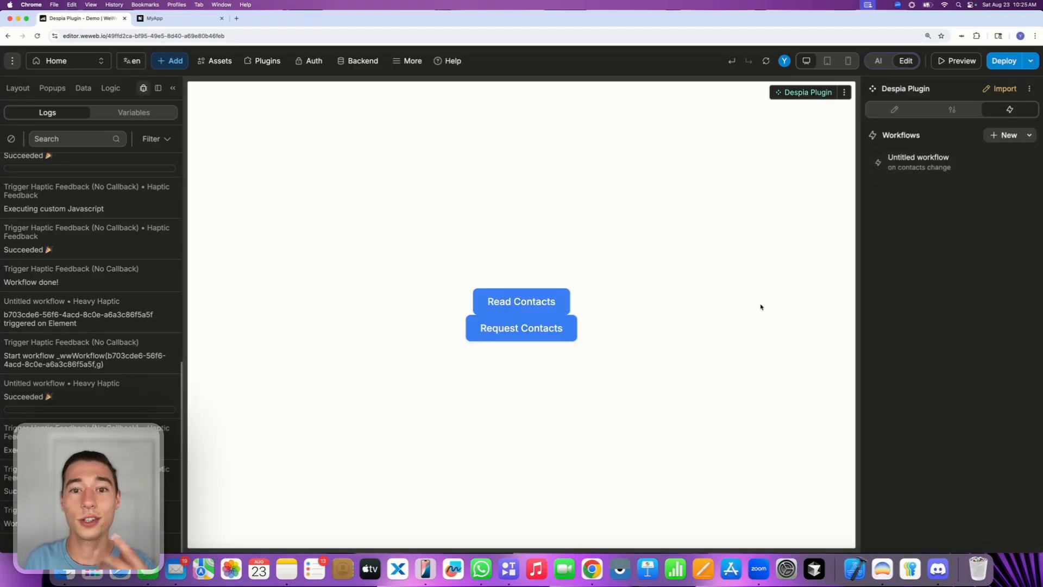
- Examine the name, type and default value of the contacts variable
{"action": "left_click", "coordinate": [751, 282]}
{"action": "left_click", "coordinate": [83, 88]}
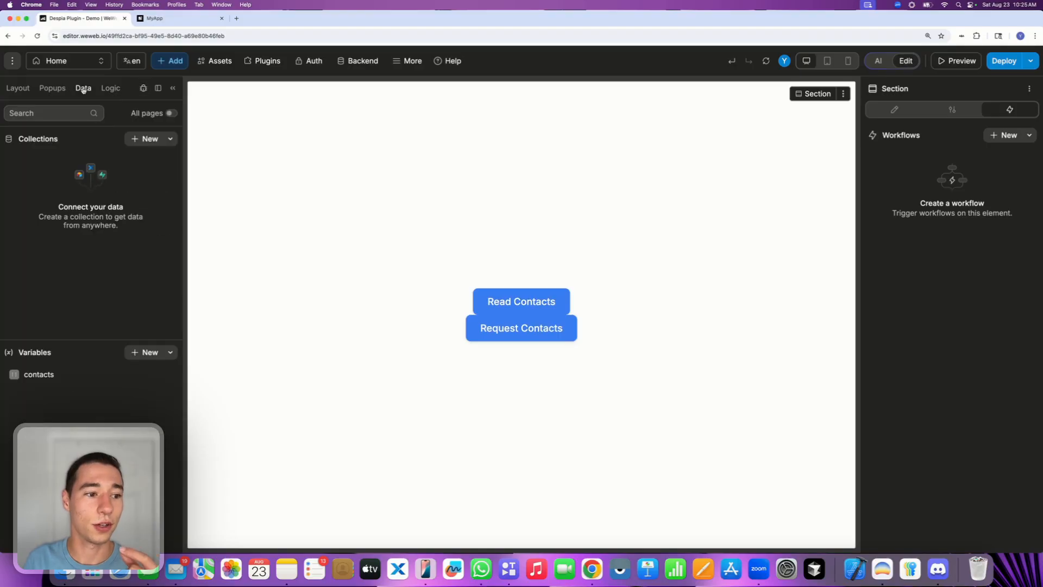
{"action": "left_click", "coordinate": [103, 374]}
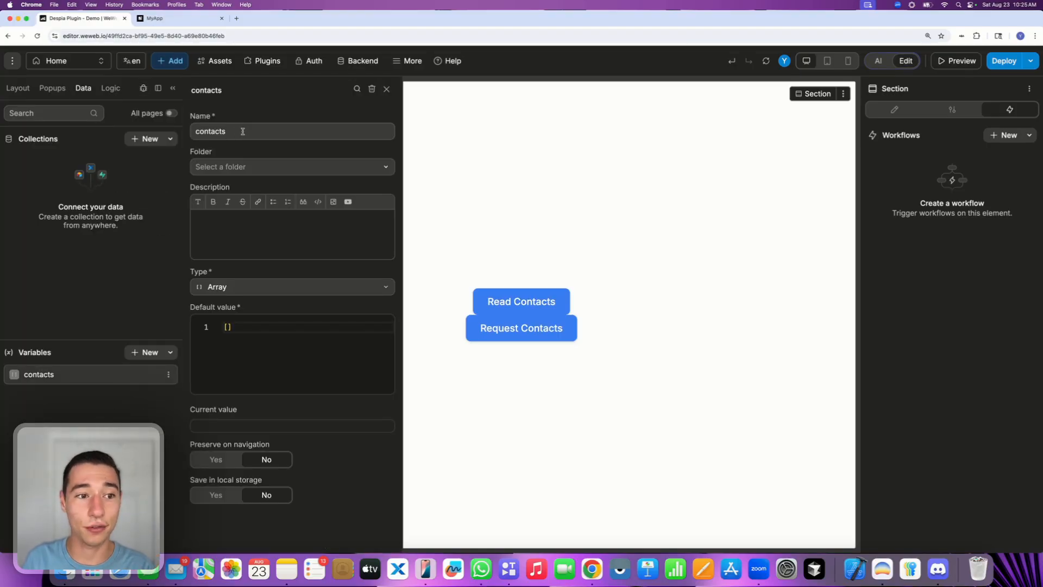
{"action": "double_click", "coordinate": [208, 126]}
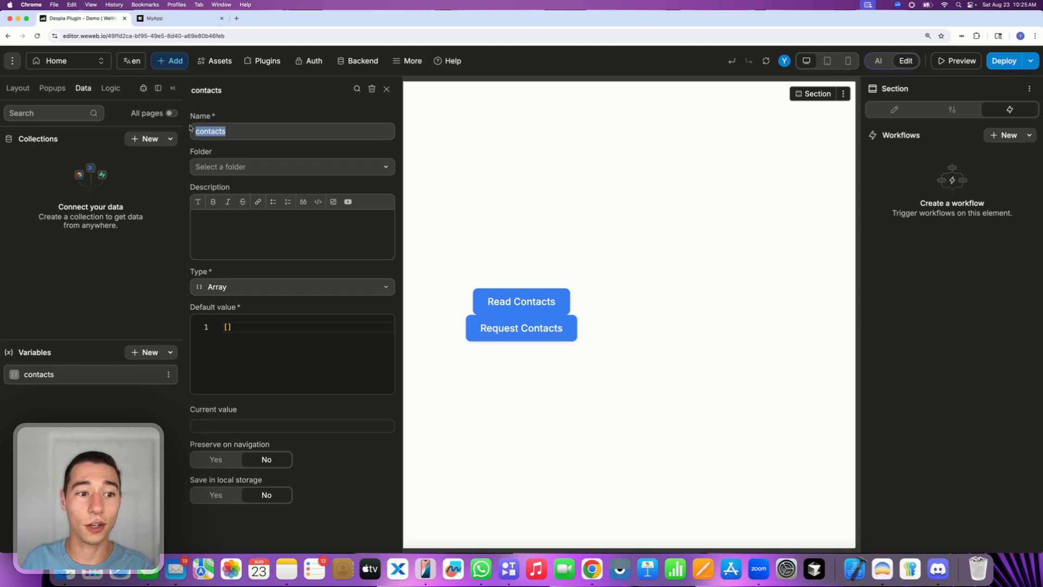
{"action": "left_click", "coordinate": [220, 142]}
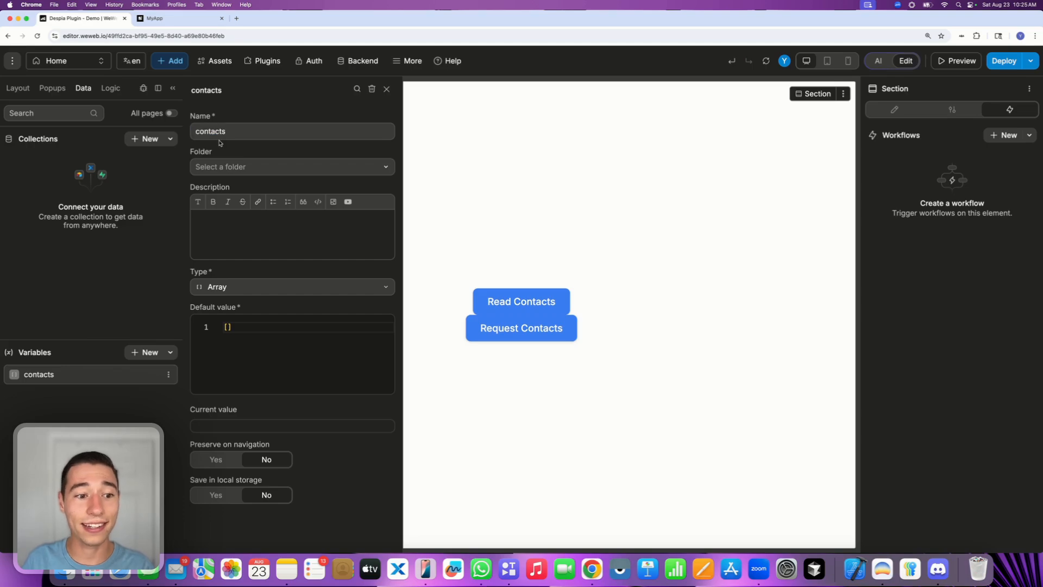
{"action": "left_click", "coordinate": [245, 268]}
{"action": "left_click", "coordinate": [269, 335]}
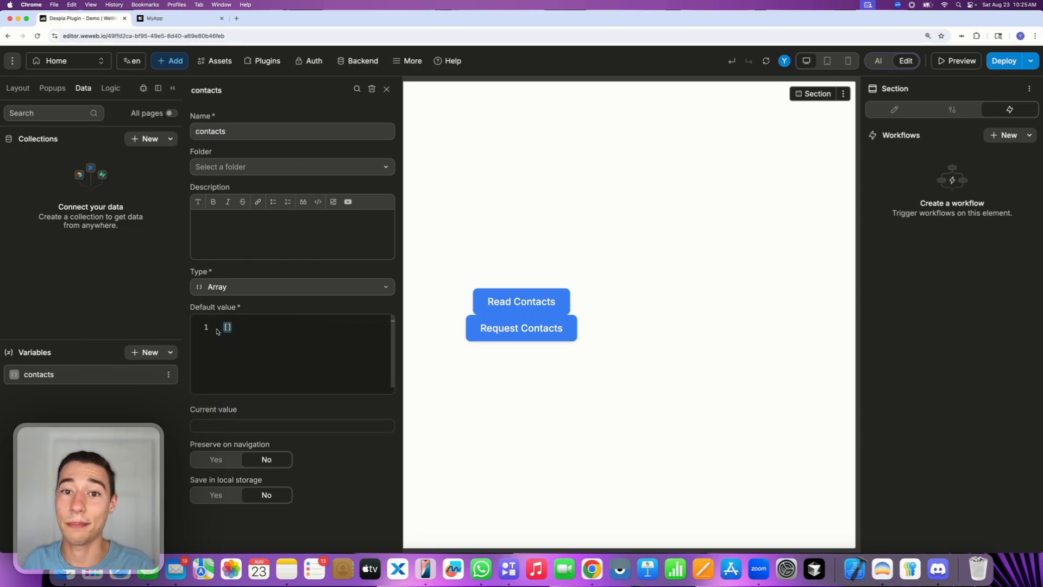
{"action": "left_click", "coordinate": [600, 315]}
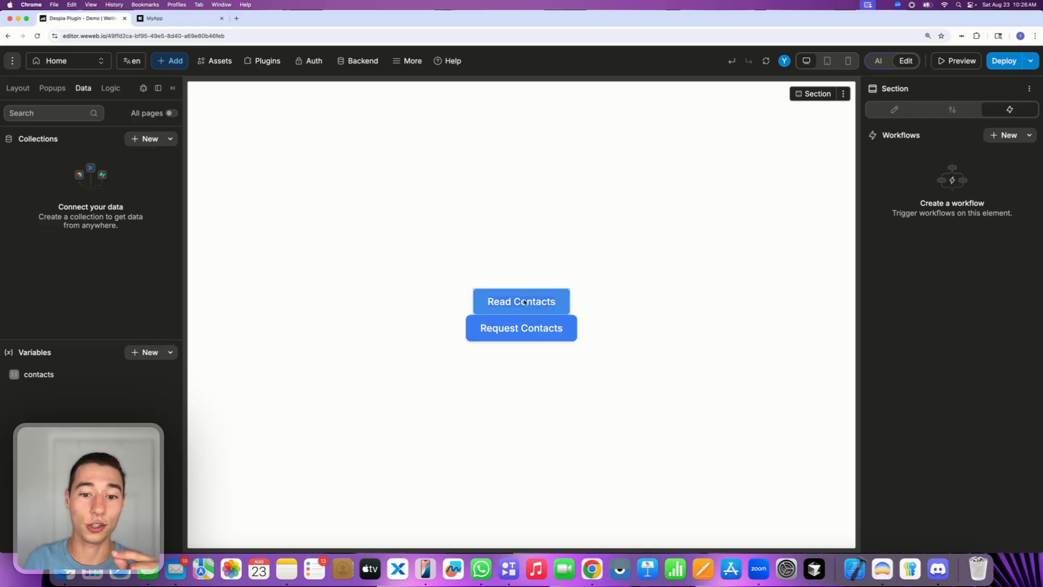
- Review the Read Contacts button's On click workflow and close it
{"action": "left_click", "coordinate": [524, 302]}
{"action": "left_click", "coordinate": [935, 159]}
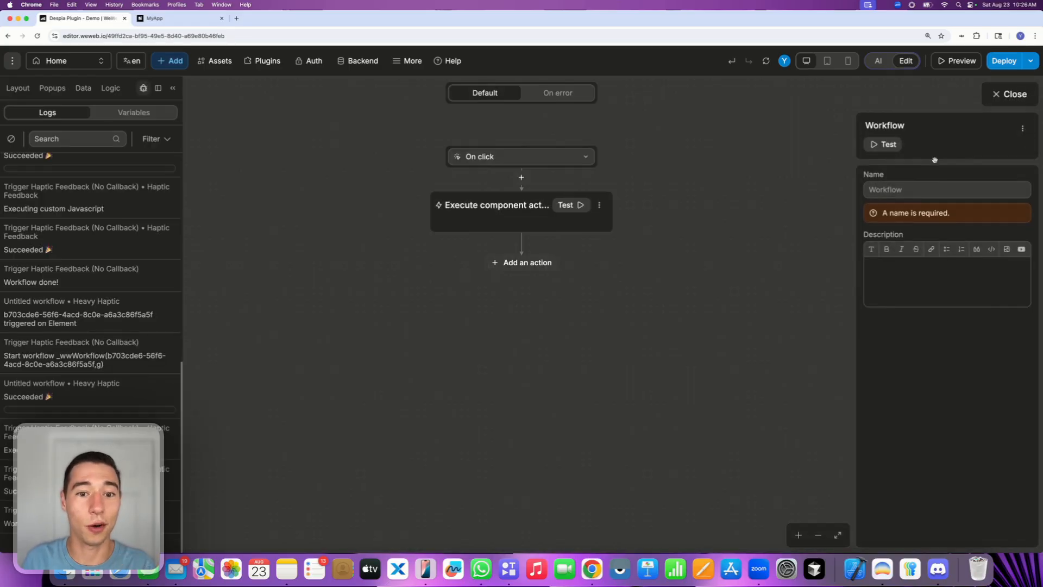
{"action": "left_click", "coordinate": [1011, 94]}
- Move the Despia Plugin above both buttons in the Section's element order and select it
{"action": "left_click", "coordinate": [18, 88]}
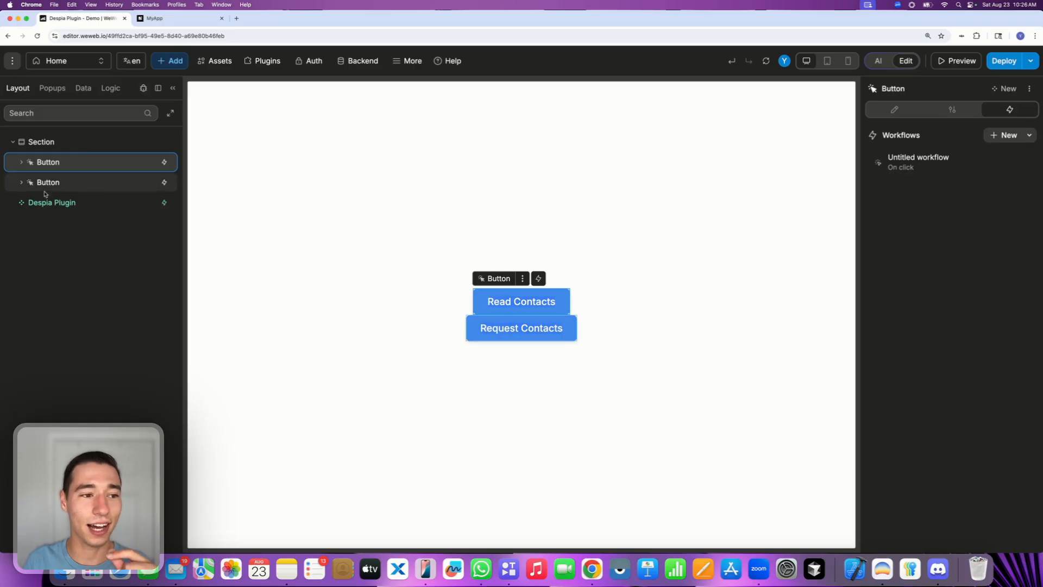
{"action": "left_click_drag", "start_coordinate": [52, 202], "coordinate": [64, 153]}
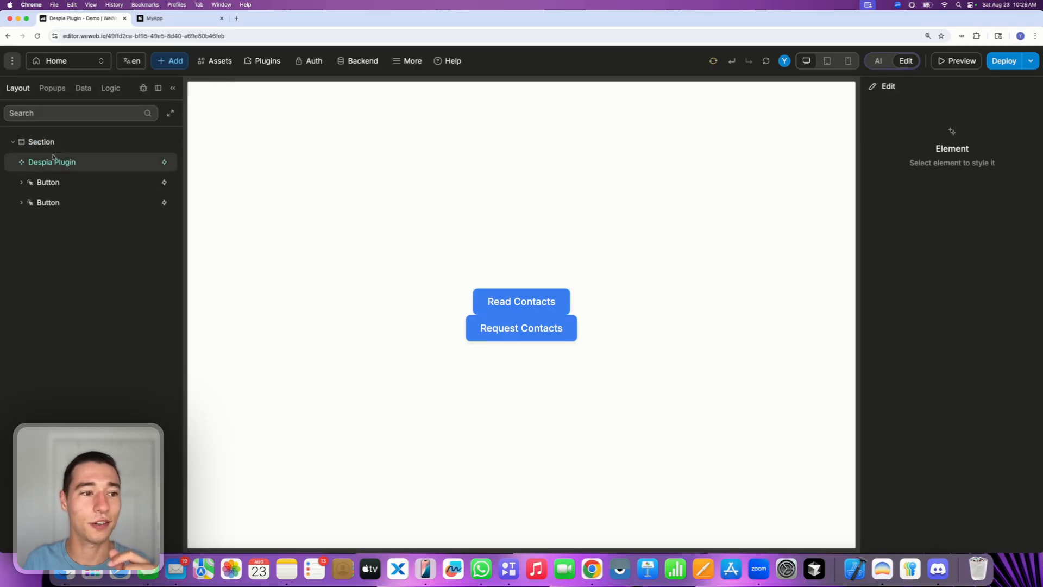
{"action": "left_click", "coordinate": [39, 166]}
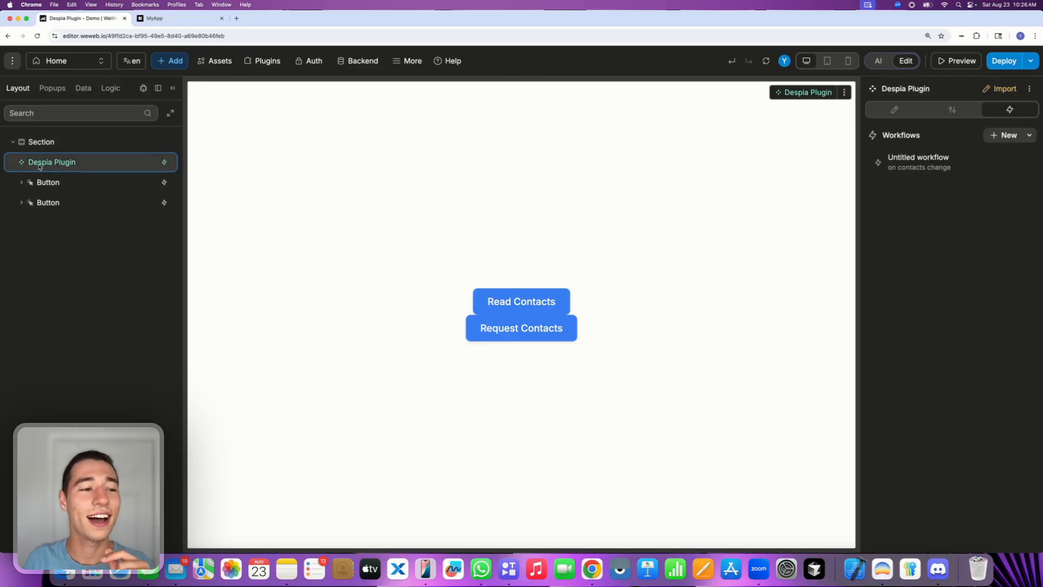
- Add a Change variable value action for the contacts variable to the plugin's on contacts change workflow
{"action": "left_click", "coordinate": [930, 162]}
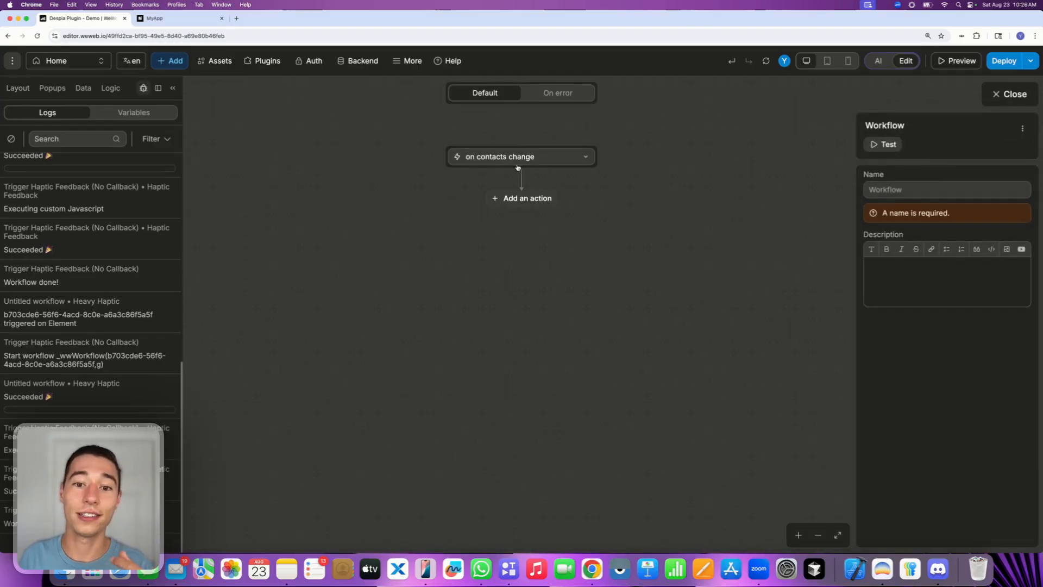
{"action": "left_click", "coordinate": [513, 199]}
{"action": "type", "text": "var"}
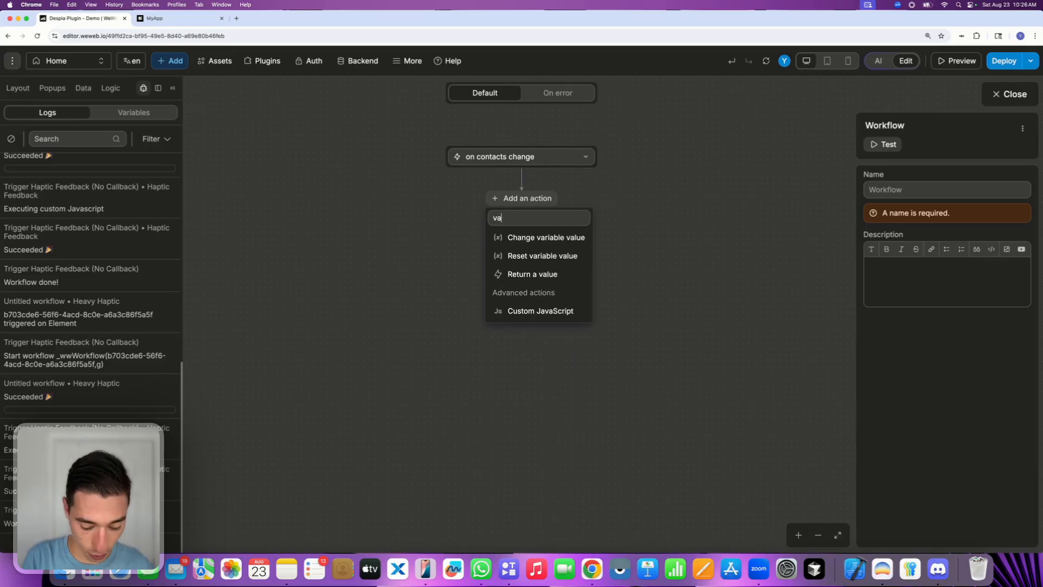
{"action": "left_click", "coordinate": [548, 240]}
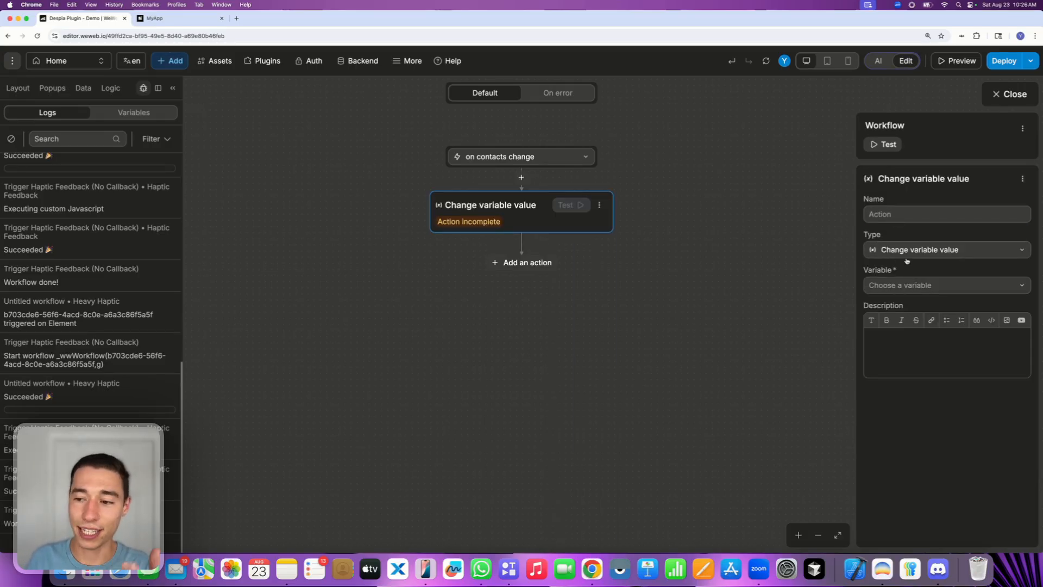
{"action": "left_click", "coordinate": [903, 289]}
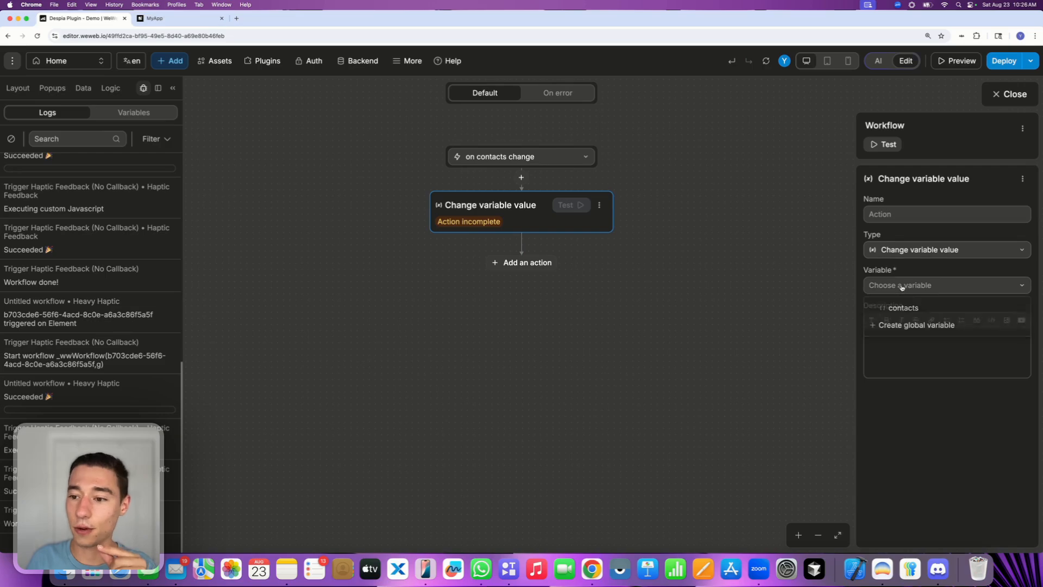
{"action": "left_click", "coordinate": [903, 308]}
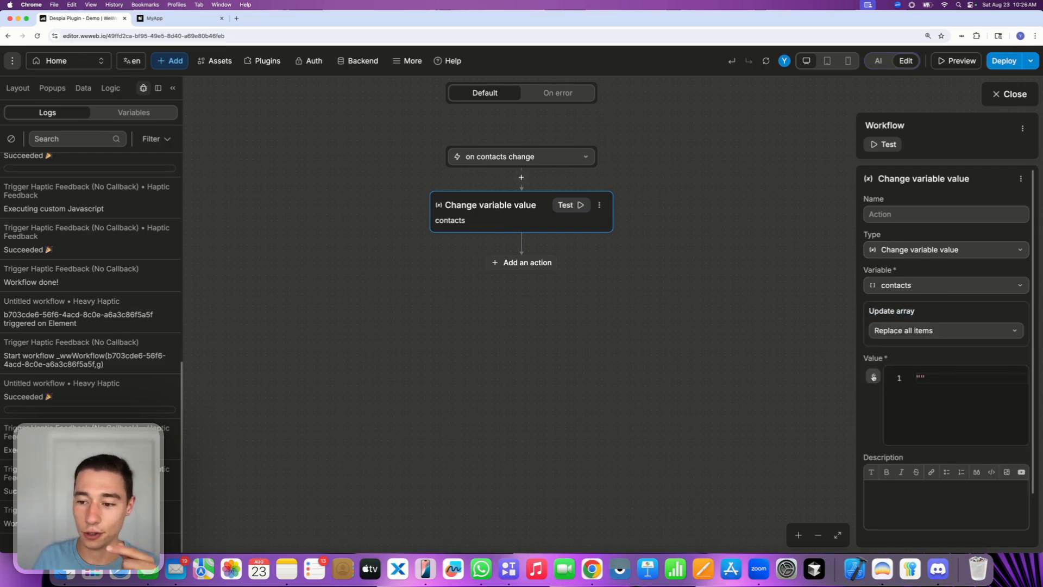
- Bind the Change variable value action's new value to the Event data from on contacts change
{"action": "left_click", "coordinate": [873, 377]}
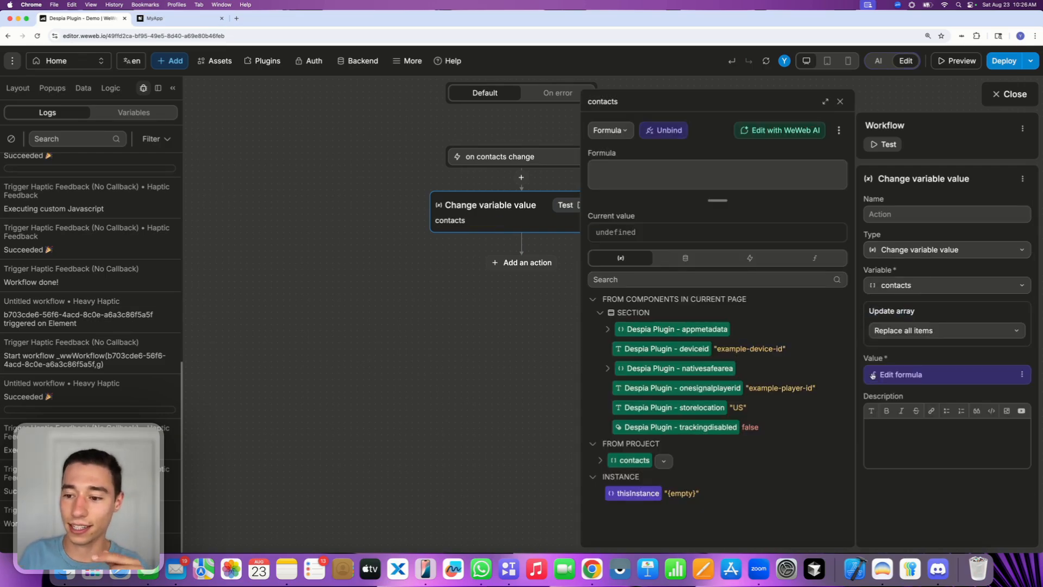
{"action": "left_click", "coordinate": [738, 259]}
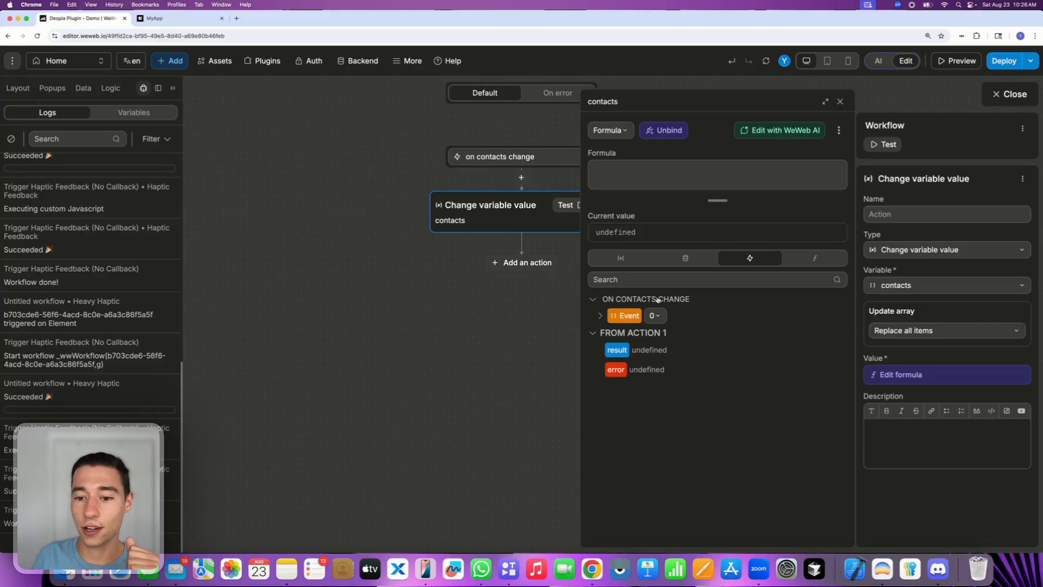
{"action": "left_click", "coordinate": [600, 317]}
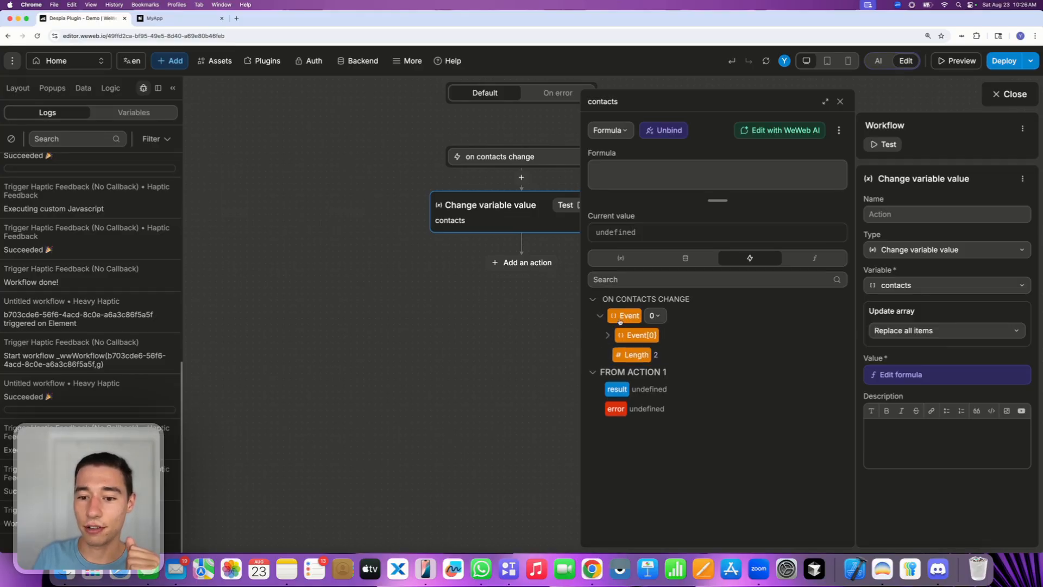
{"action": "left_click", "coordinate": [606, 336]}
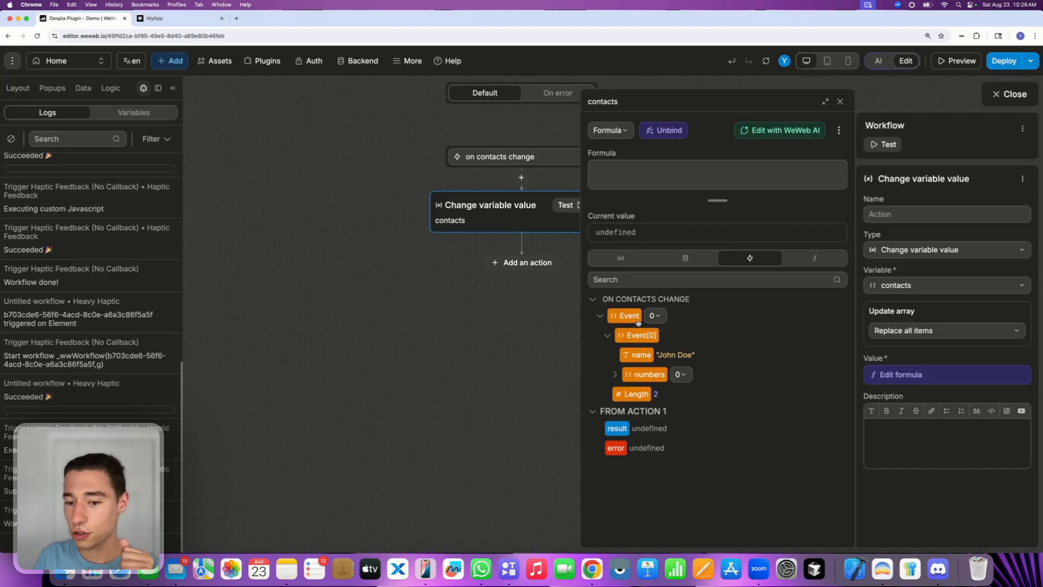
{"action": "left_click", "coordinate": [602, 317]}
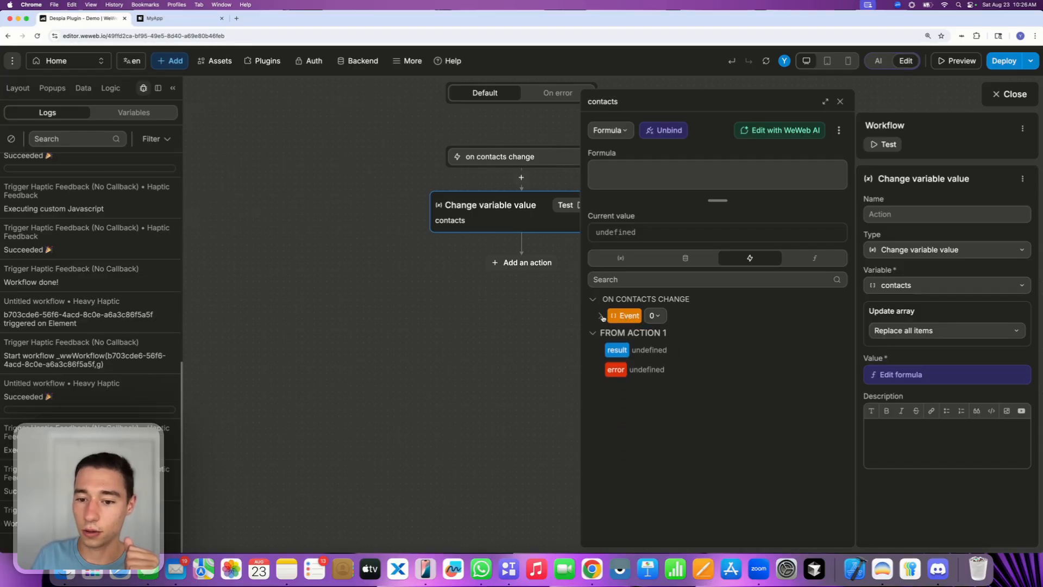
{"action": "left_click", "coordinate": [602, 317]}
{"action": "left_click", "coordinate": [627, 317]}
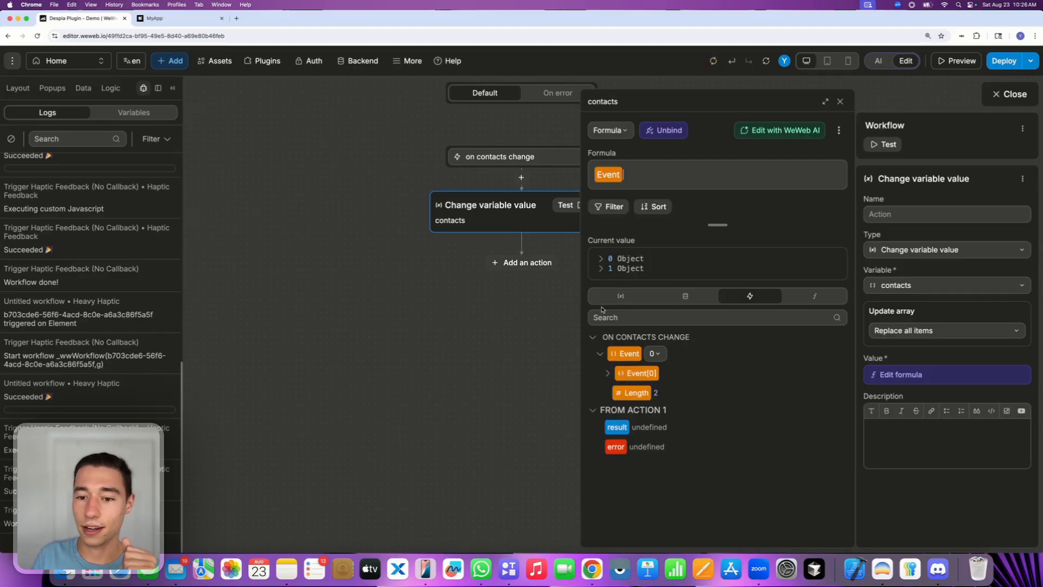
- Examine the name and numbers fields of both sample contacts in the Event formula's current value and close the formula editor
{"action": "left_click", "coordinate": [601, 258]}
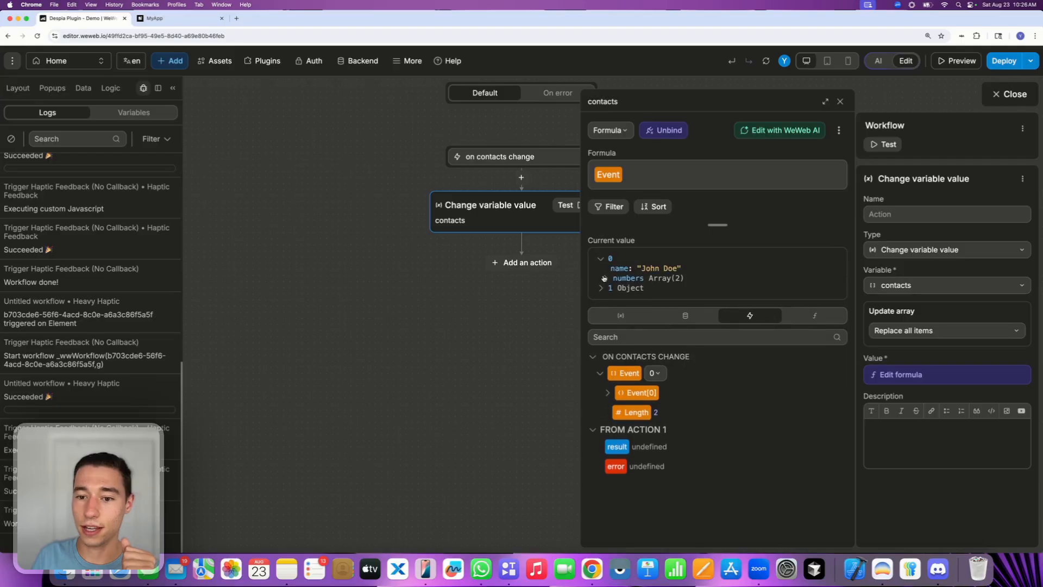
{"action": "left_click", "coordinate": [602, 288]}
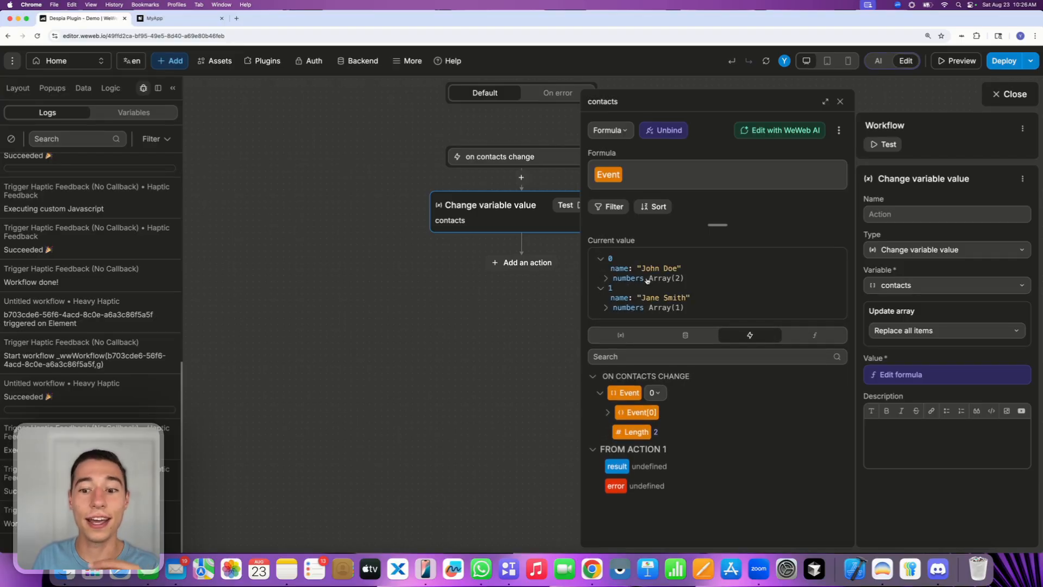
{"action": "left_click", "coordinate": [606, 278]}
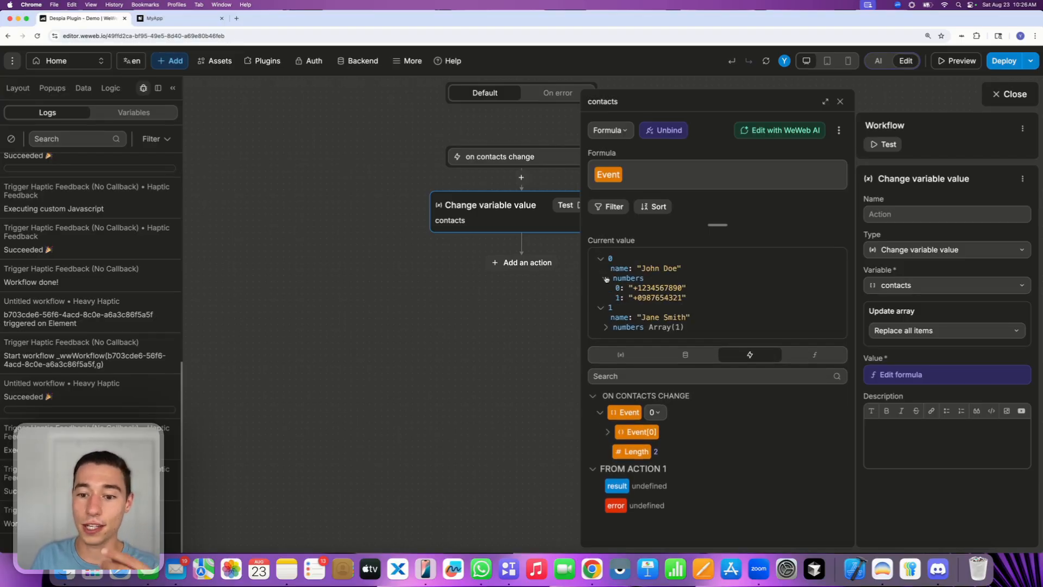
{"action": "left_click", "coordinate": [607, 328]}
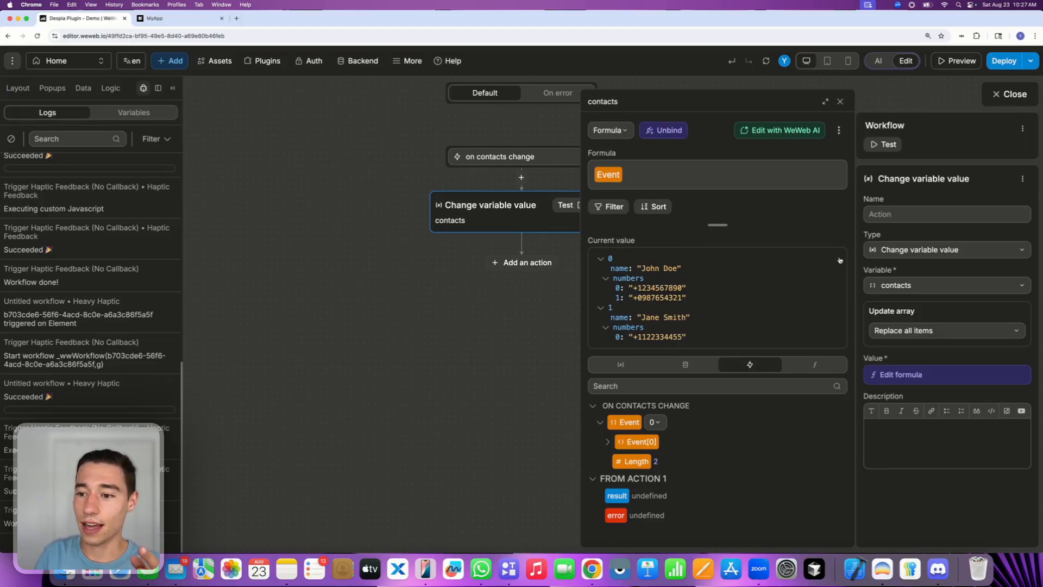
{"action": "left_click", "coordinate": [841, 102]}
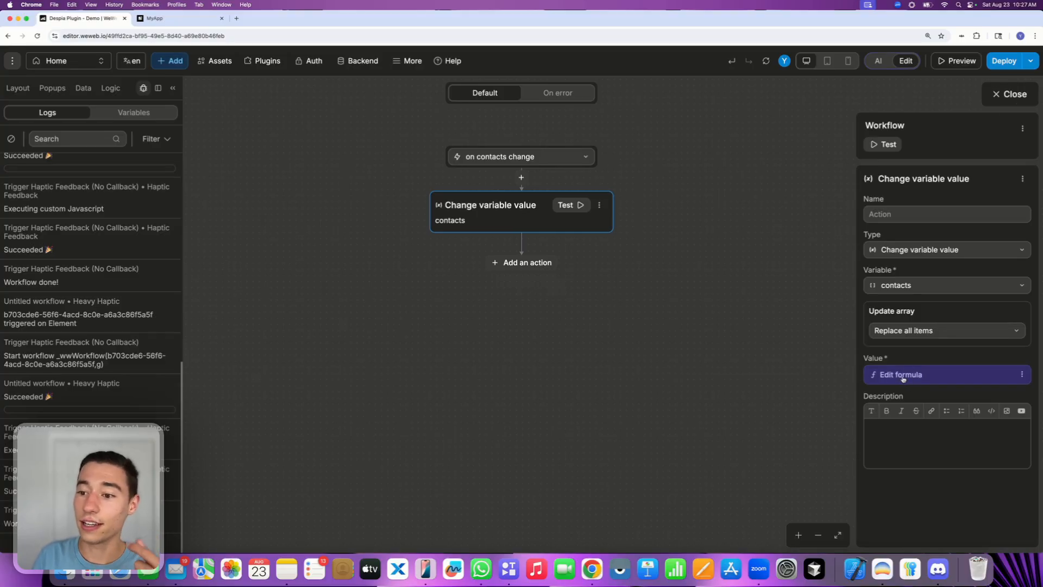
- Recheck the action's target variable and its Event formula, and close the on contacts change workflow
{"action": "left_click", "coordinate": [905, 287]}
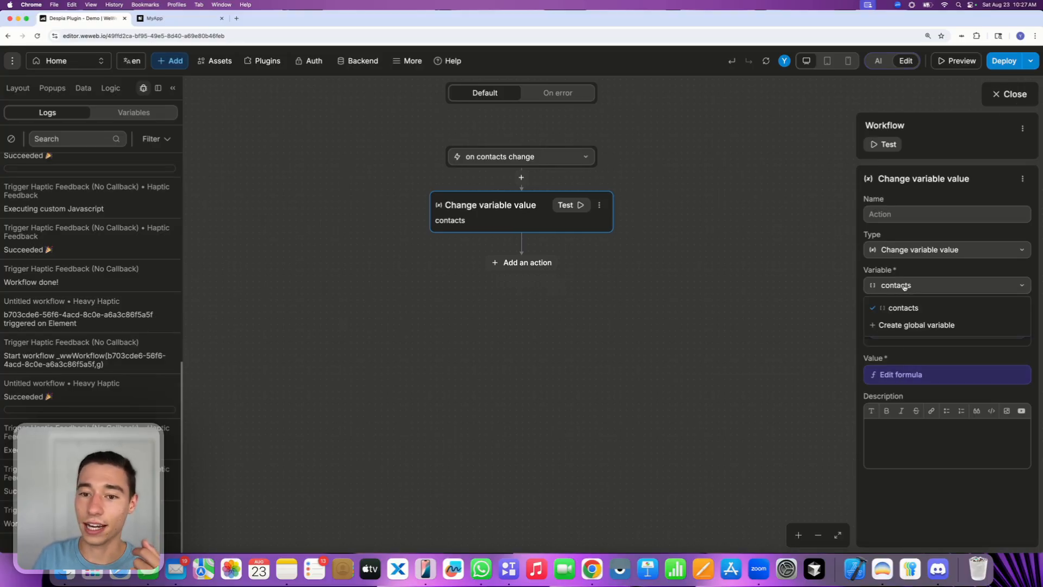
{"action": "left_click", "coordinate": [889, 374]}
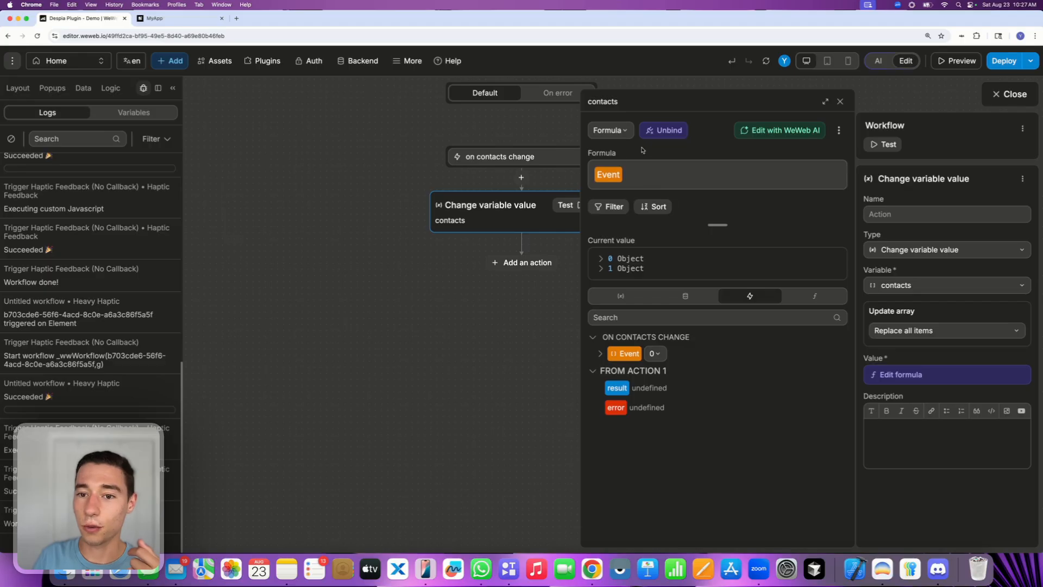
{"action": "left_click", "coordinate": [603, 258]}
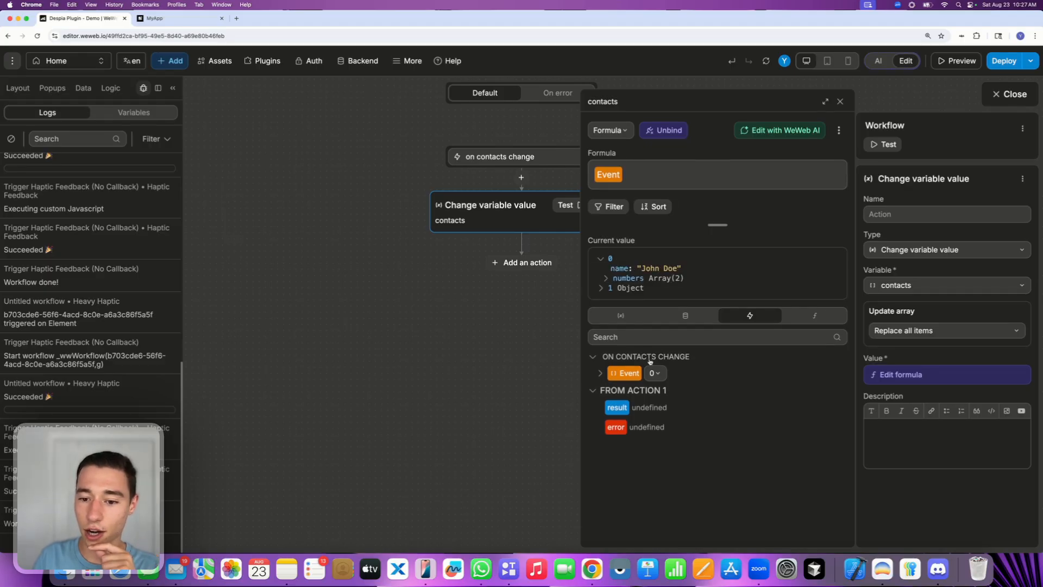
{"action": "left_click", "coordinate": [604, 374]}
{"action": "left_click", "coordinate": [625, 374]}
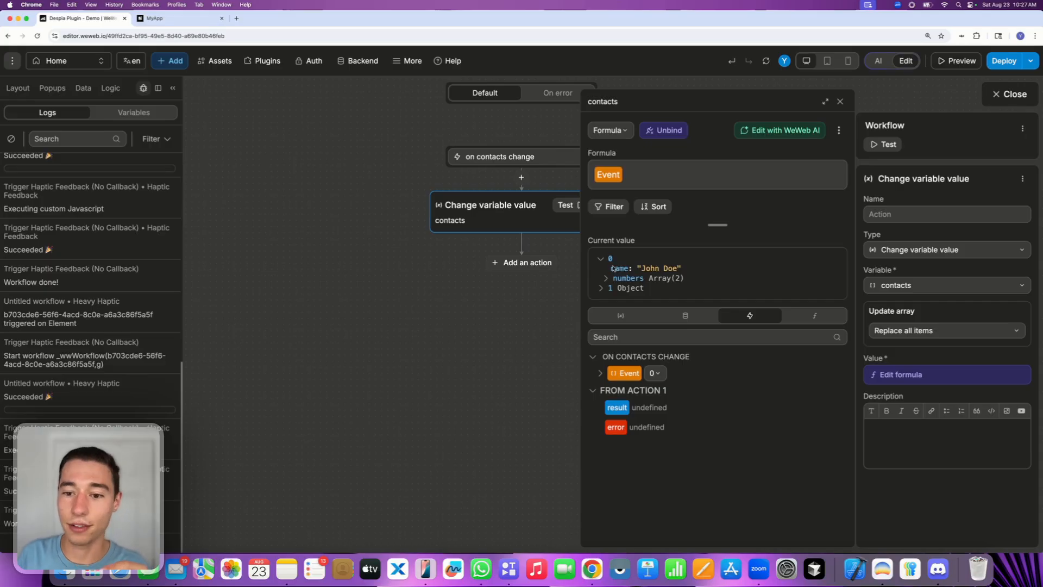
{"action": "left_click", "coordinate": [841, 102]}
{"action": "left_click", "coordinate": [1015, 102]}
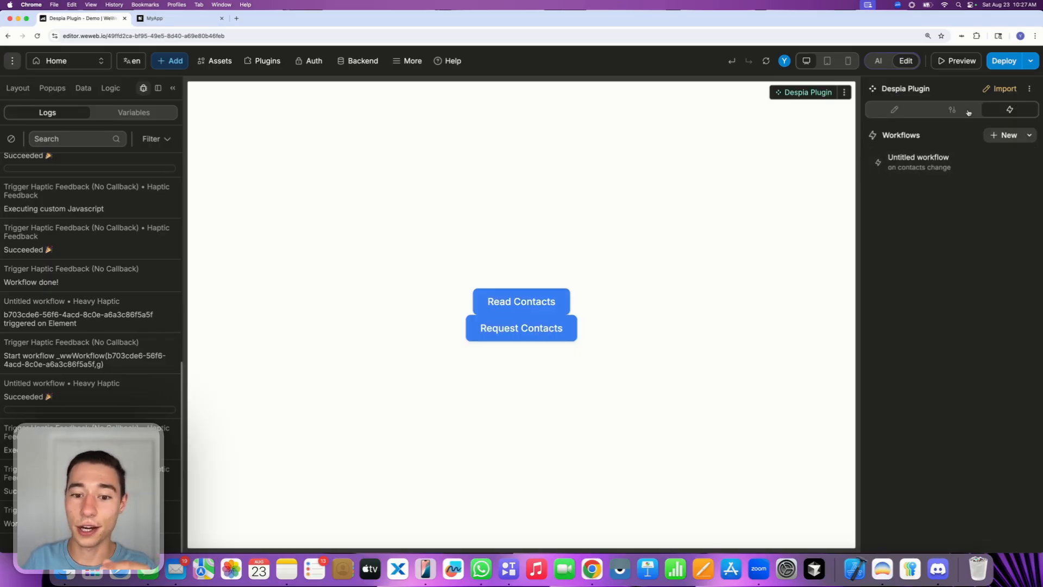
- Find the List element and add it to the Section beneath the Request Contacts button
{"action": "left_click", "coordinate": [348, 211]}
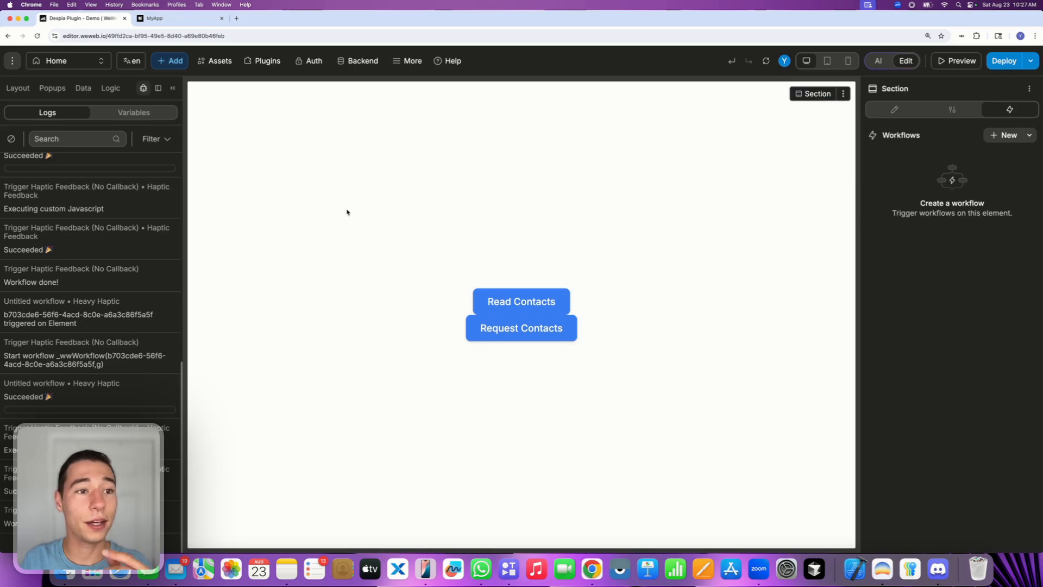
{"action": "left_click", "coordinate": [171, 60]}
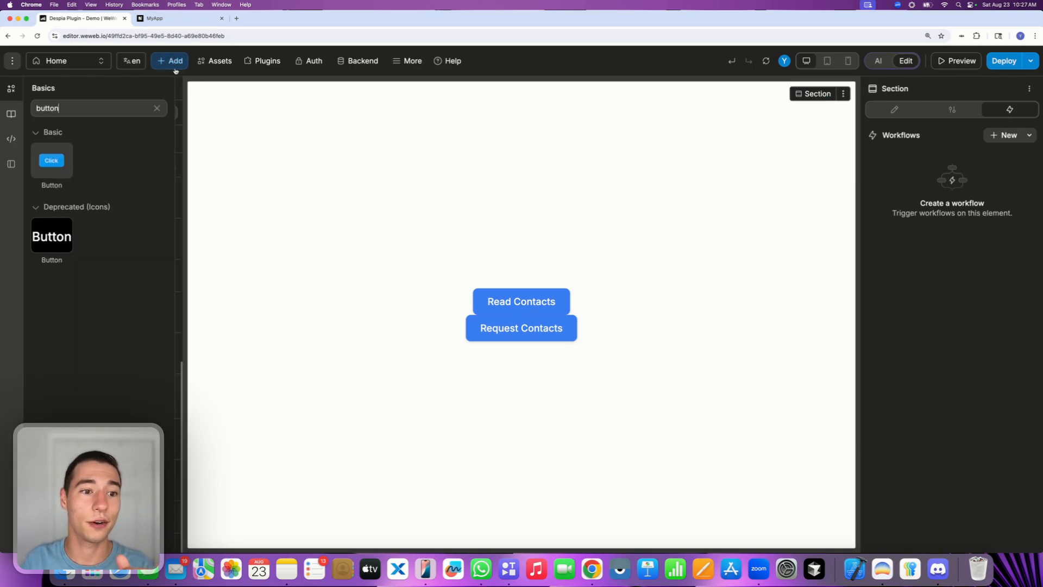
{"action": "key", "text": "BackSpace"}
{"action": "key", "text": "BackSpace"}
{"action": "key", "text": "BackSpace"}
{"action": "key", "text": "BackSpace"}
{"action": "key", "text": "BackSpace"}
{"action": "key", "text": "BackSpace"}
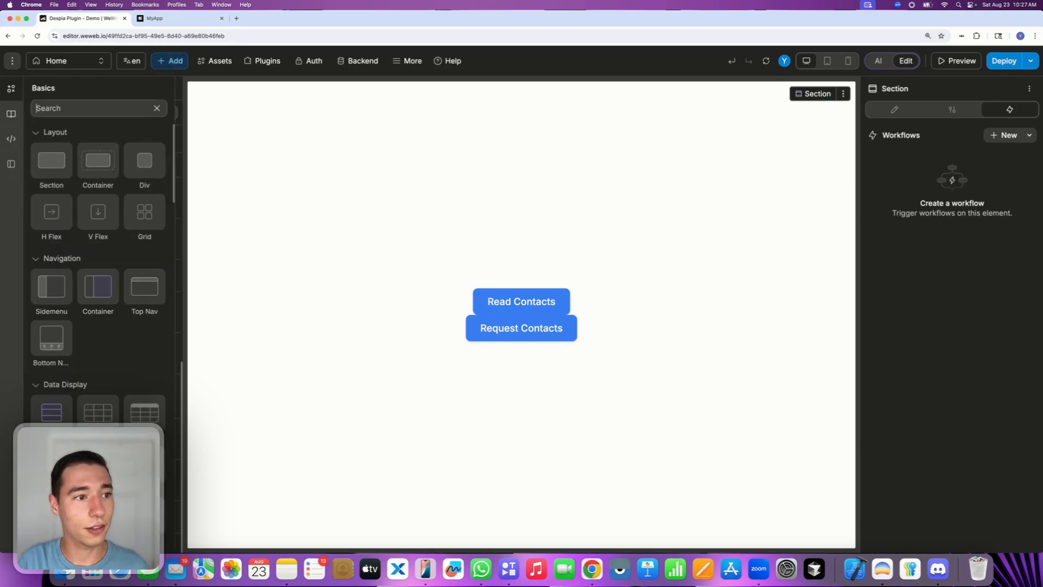
{"action": "type", "text": "list"}
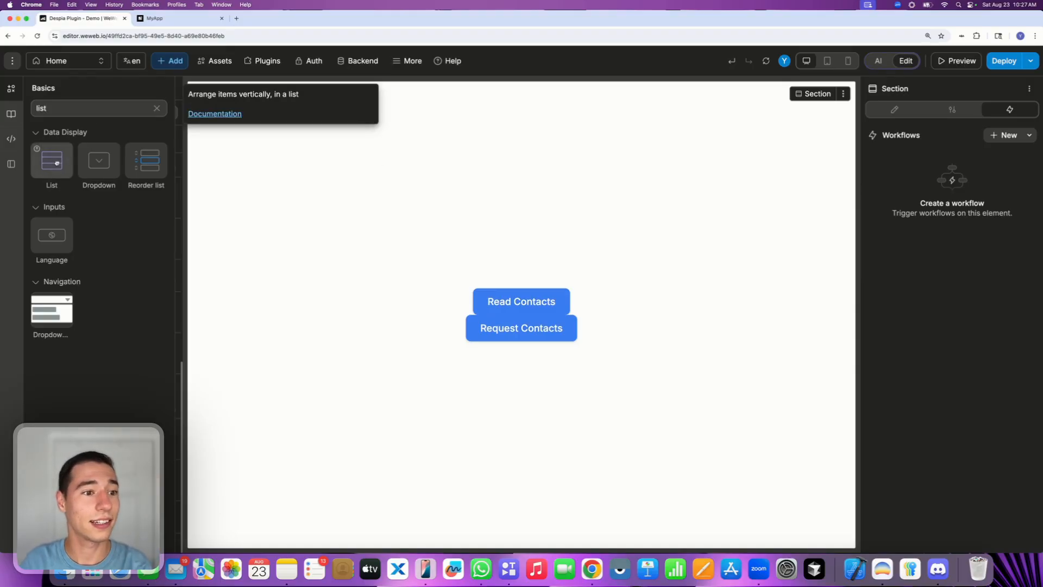
{"action": "left_click_drag", "start_coordinate": [50, 166], "coordinate": [537, 357]}
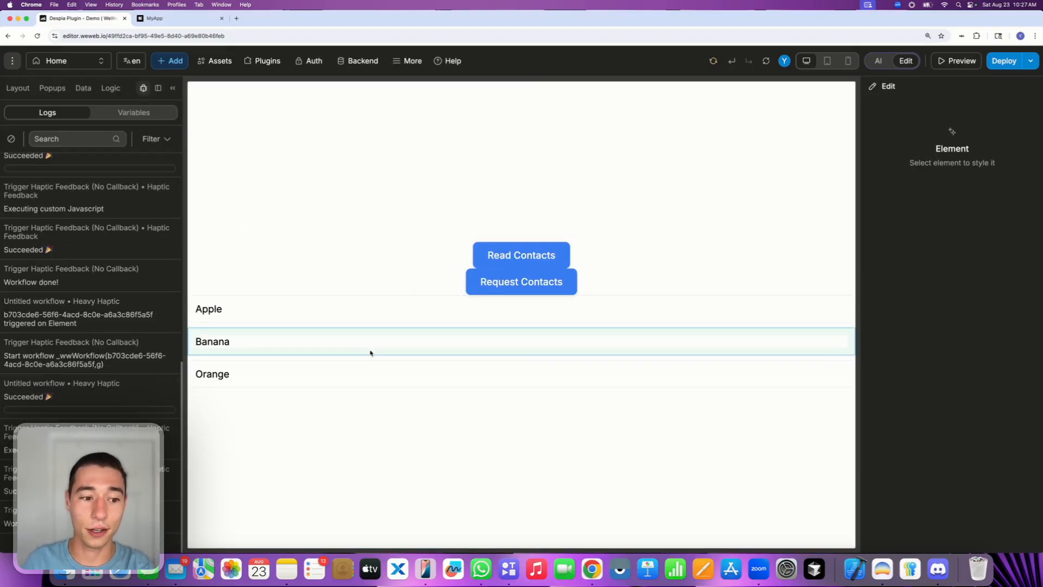
- Replace the sample fruit array in the List's Items formula with the contacts variable
{"action": "left_click", "coordinate": [357, 319]}
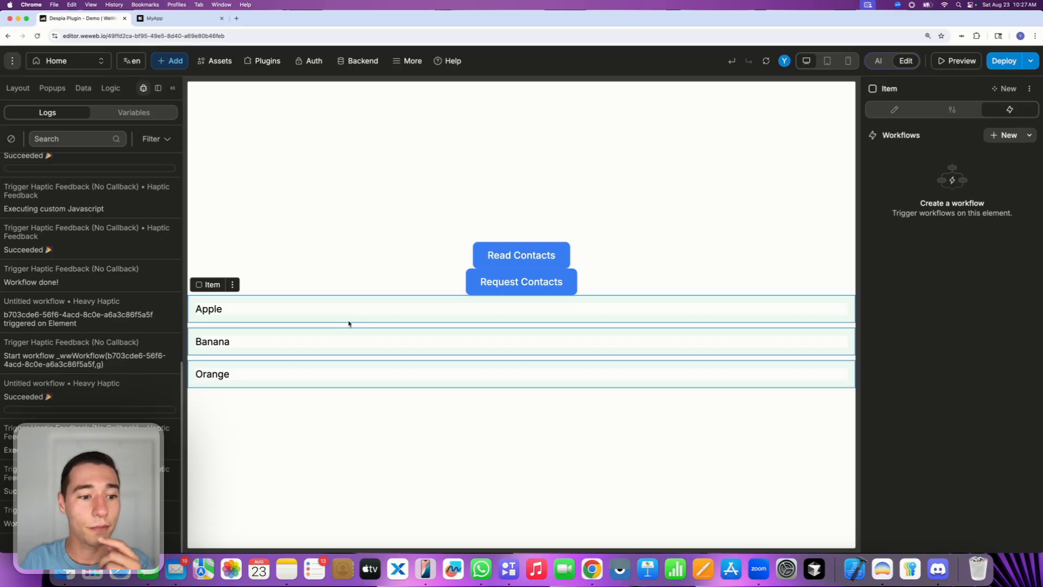
{"action": "left_click", "coordinate": [18, 88]}
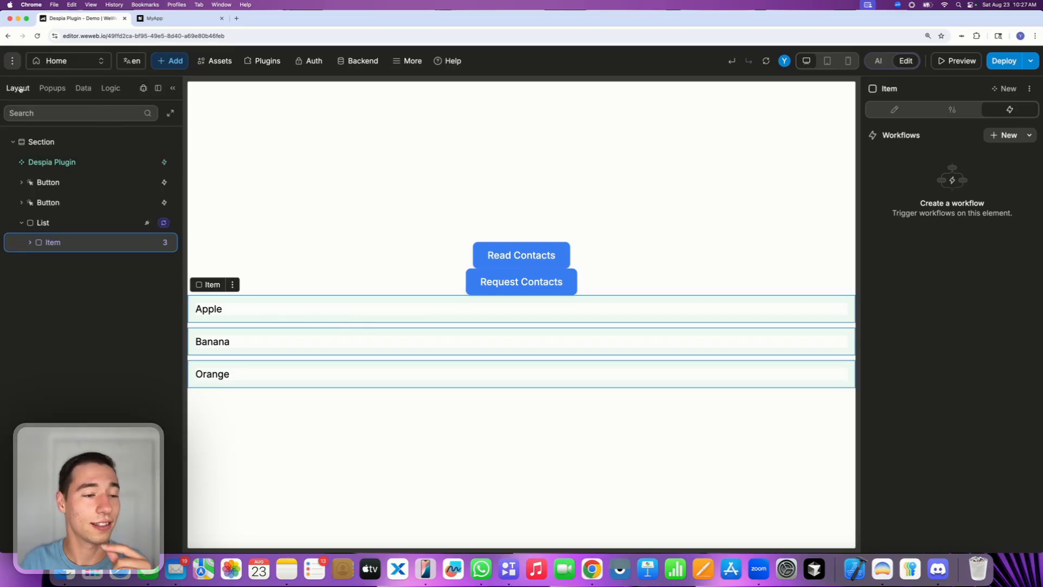
{"action": "left_click", "coordinate": [55, 228]}
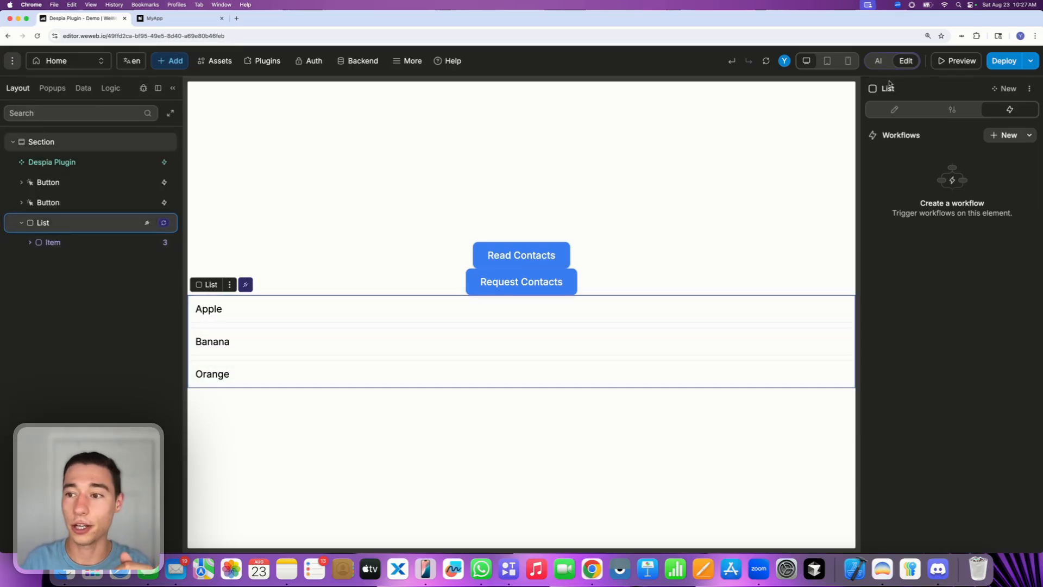
{"action": "left_click", "coordinate": [893, 108]}
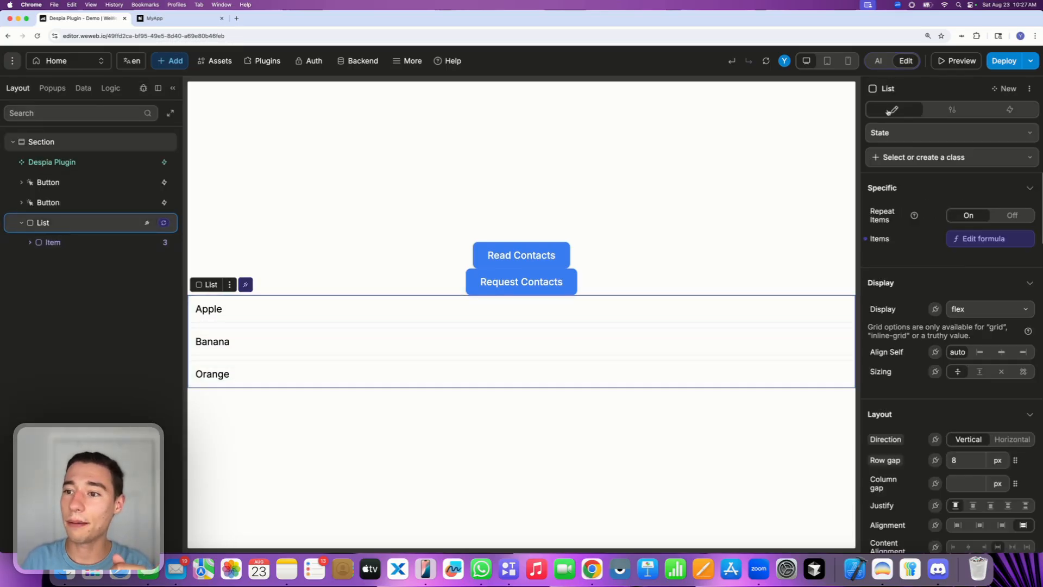
{"action": "left_click", "coordinate": [983, 239]}
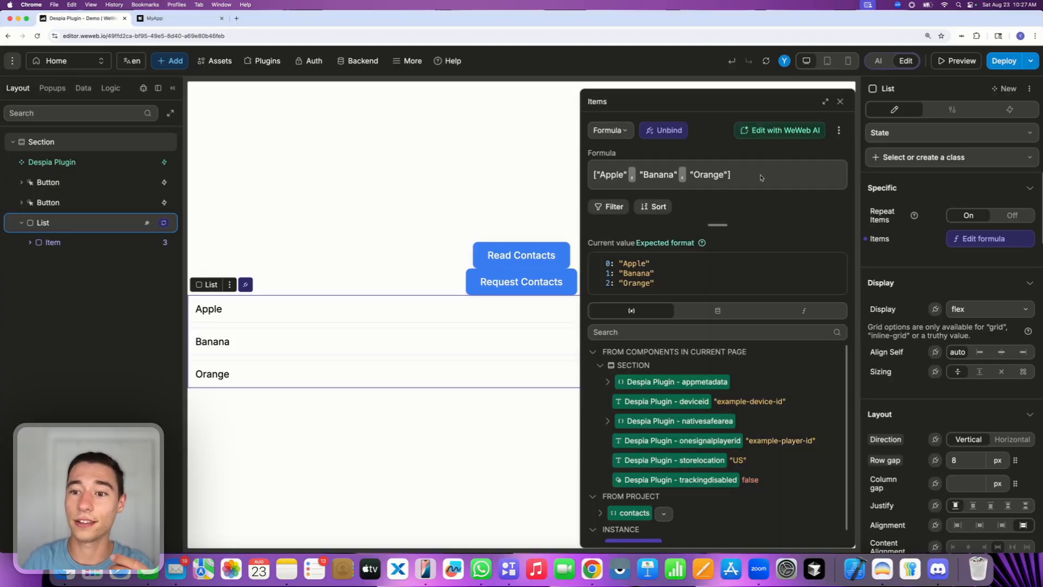
{"action": "key", "text": "BackSpace"}
{"action": "key", "text": "BackSpace"}
{"action": "key", "text": "BackSpace"}
{"action": "key", "text": "BackSpace"}
{"action": "key", "text": "BackSpace"}
{"action": "key", "text": "BackSpace"}
{"action": "key", "text": "BackSpace"}
{"action": "key", "text": "BackSpace"}
{"action": "key", "text": "BackSpace"}
{"action": "key", "text": "BackSpace"}
{"action": "key", "text": "BackSpace"}
{"action": "key", "text": "BackSpace"}
{"action": "key", "text": "BackSpace"}
{"action": "key", "text": "BackSpace"}
{"action": "key", "text": "BackSpace"}
{"action": "key", "text": "BackSpace"}
{"action": "key", "text": "BackSpace"}
{"action": "key", "text": "BackSpace"}
{"action": "key", "text": "BackSpace"}
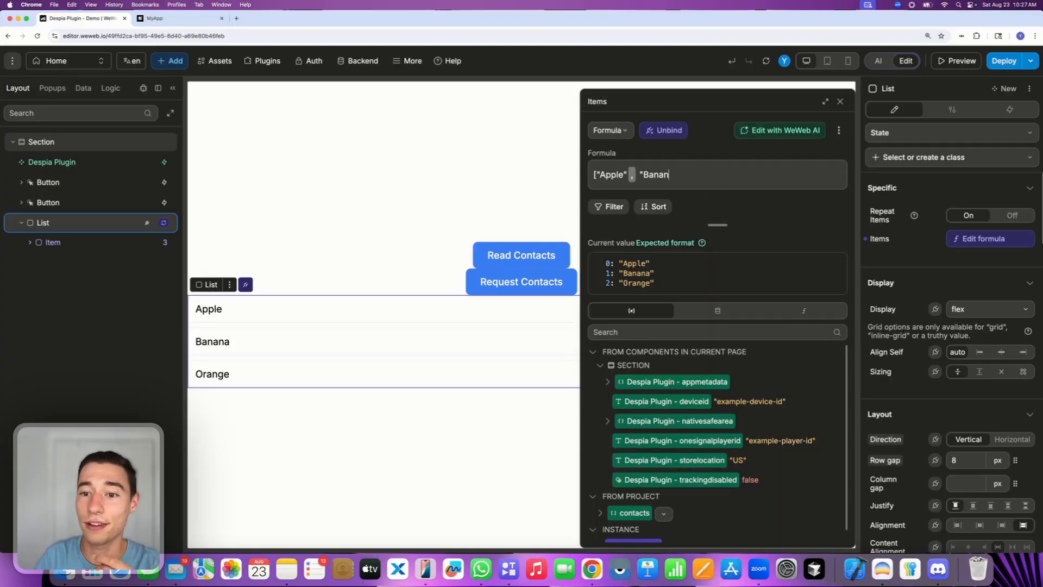
{"action": "key", "text": "BackSpace"}
{"action": "key", "text": "BackSpace"}
{"action": "key", "text": "BackSpace"}
{"action": "key", "text": "BackSpace"}
{"action": "key", "text": "BackSpace"}
{"action": "key", "text": "BackSpace"}
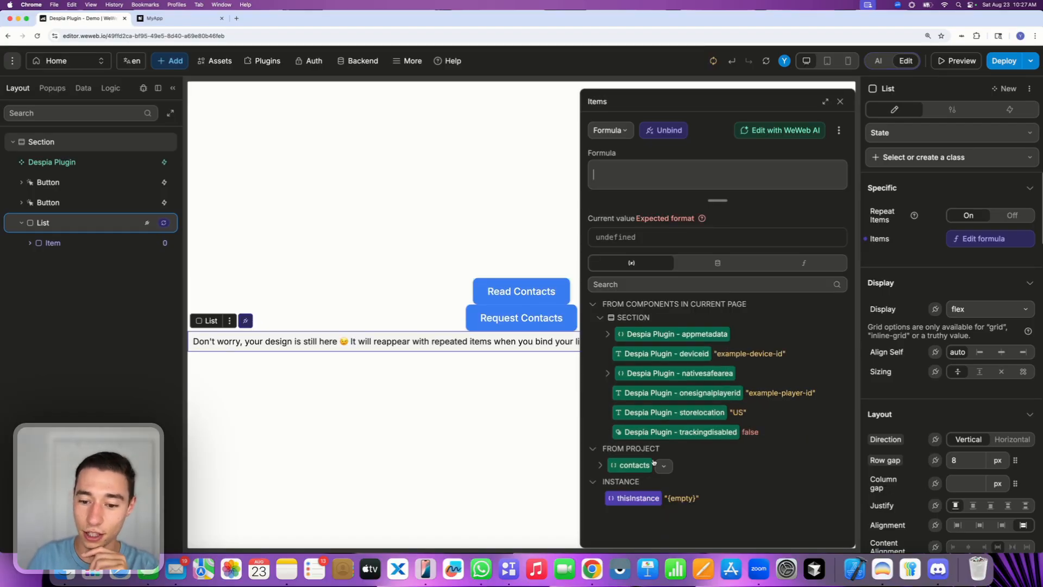
{"action": "left_click_drag", "start_coordinate": [631, 465], "coordinate": [686, 173]}
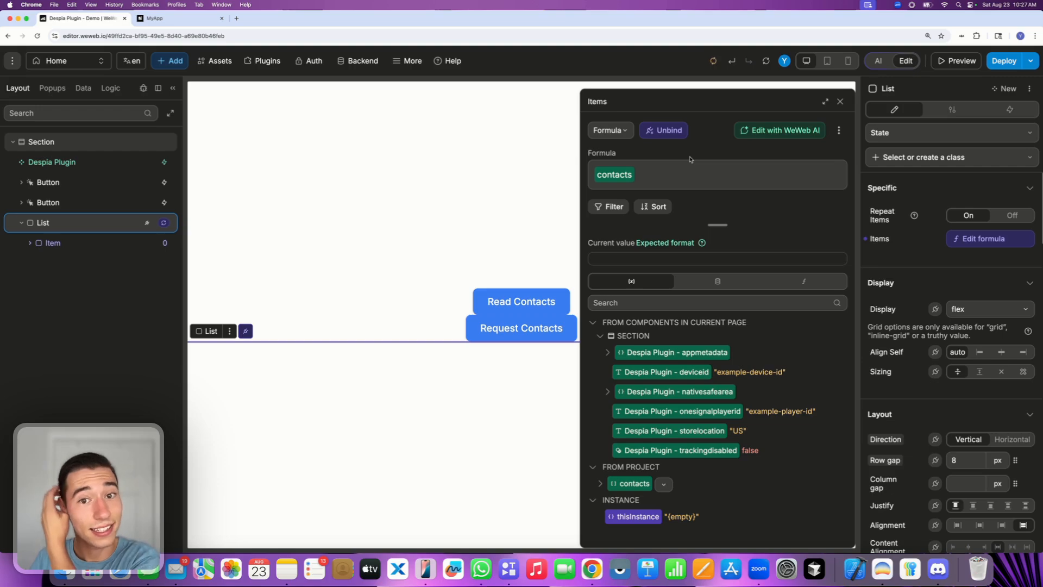
{"action": "left_click", "coordinate": [842, 102]}
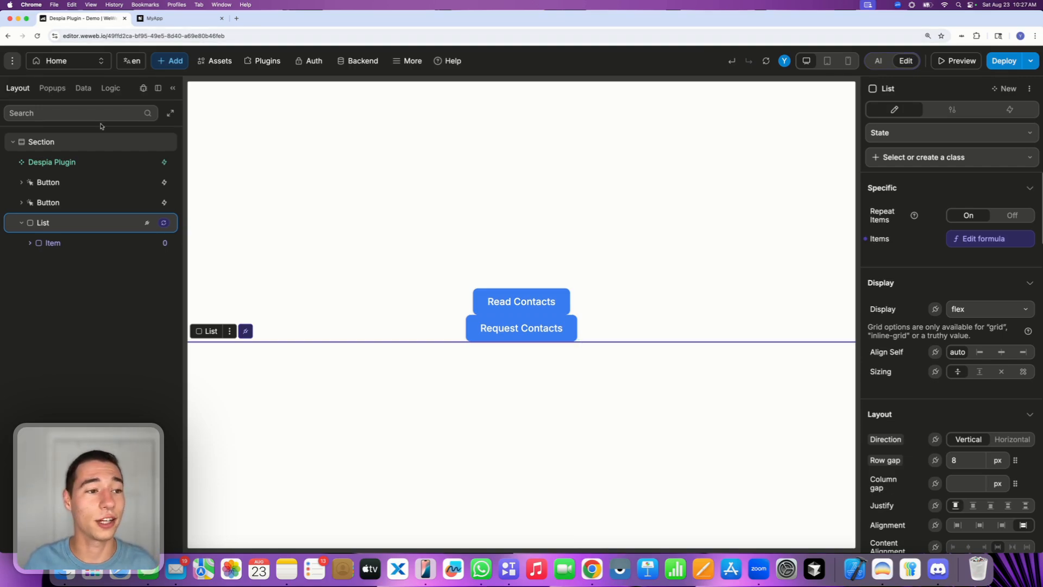
- Open the weweb.despia.com documentation in place of the Despia builder page and bring up its Native Contacts guide
{"action": "left_click", "coordinate": [152, 18]}
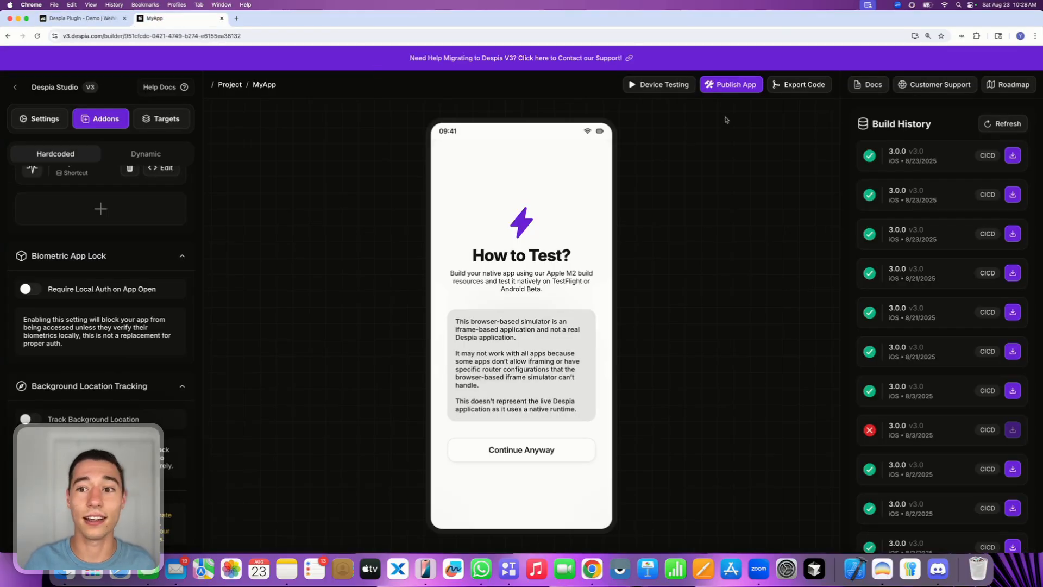
{"action": "double_click", "coordinate": [257, 35]}
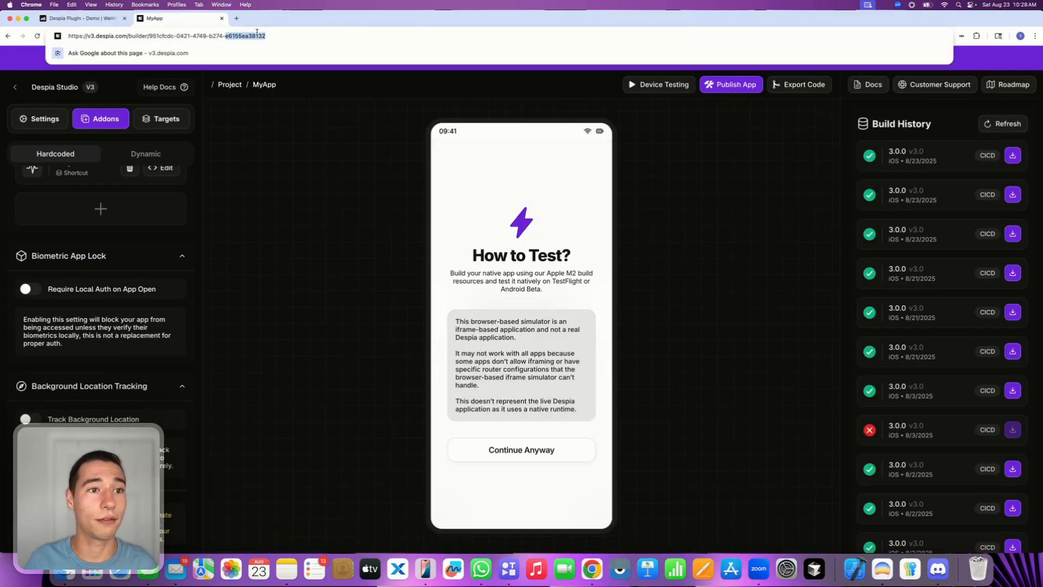
{"action": "left_click", "coordinate": [257, 35]}
{"action": "type", "text": "weweb"}
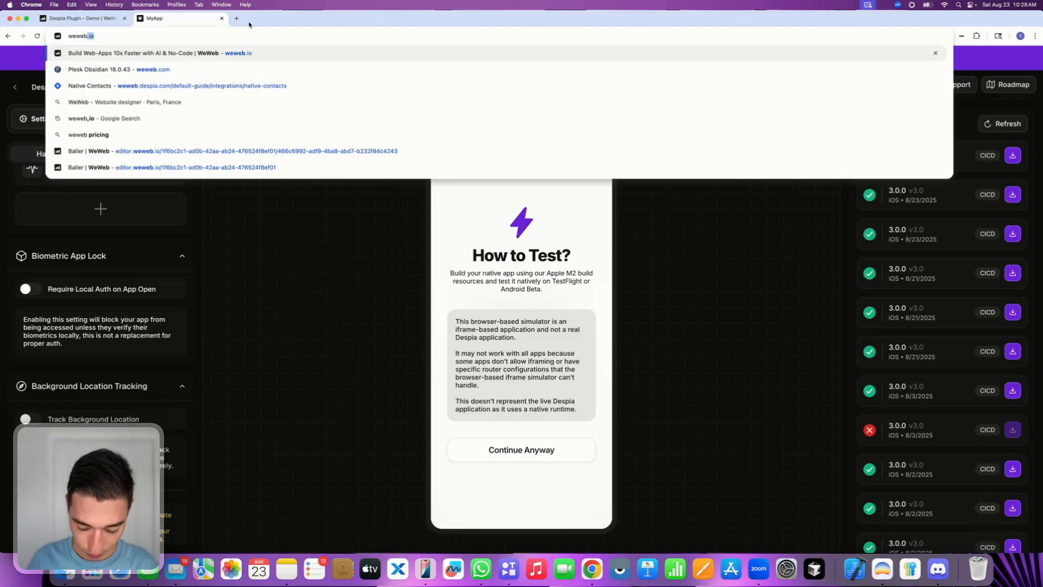
{"action": "type", "text": ".despia"}
{"action": "key", "text": "Return"}
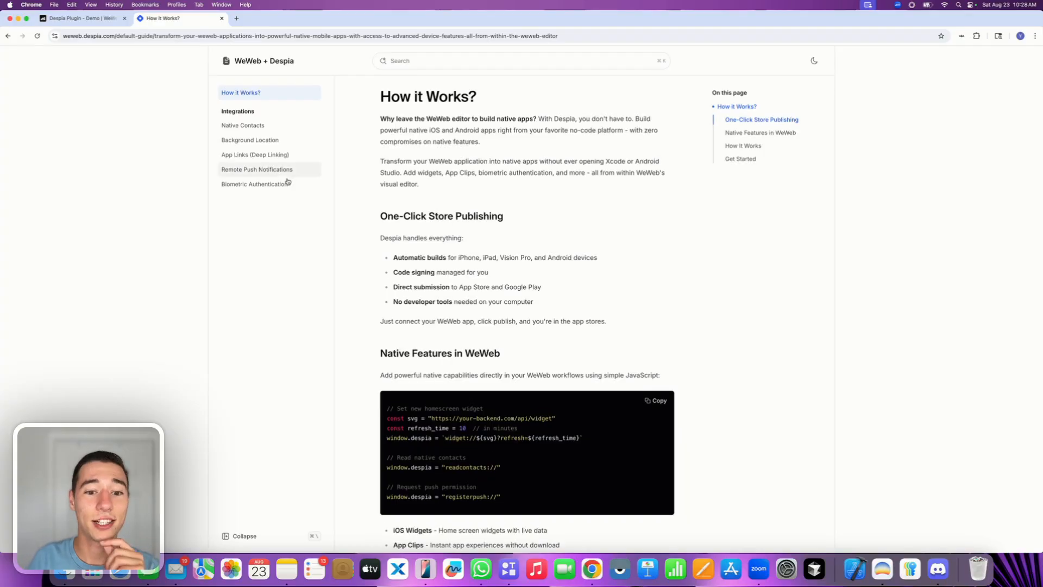
{"action": "left_click", "coordinate": [244, 127]}
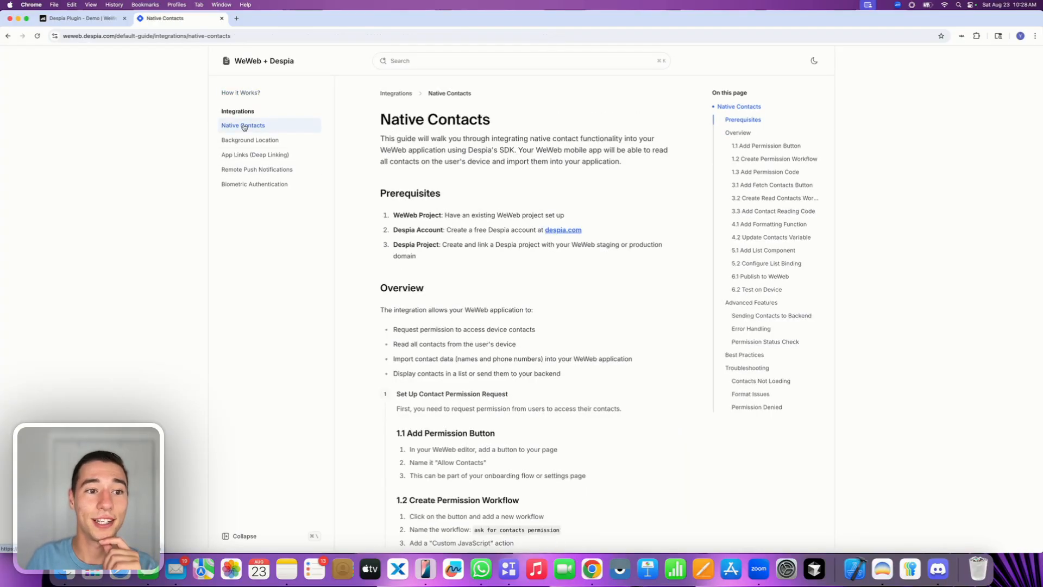
- Read through the Native Contacts guide, from the contact reading code to the formatting function, variable update and Troubleshooting section
{"action": "scroll", "coordinate": [503, 270], "scroll_direction": "down", "scroll_amount": 10}
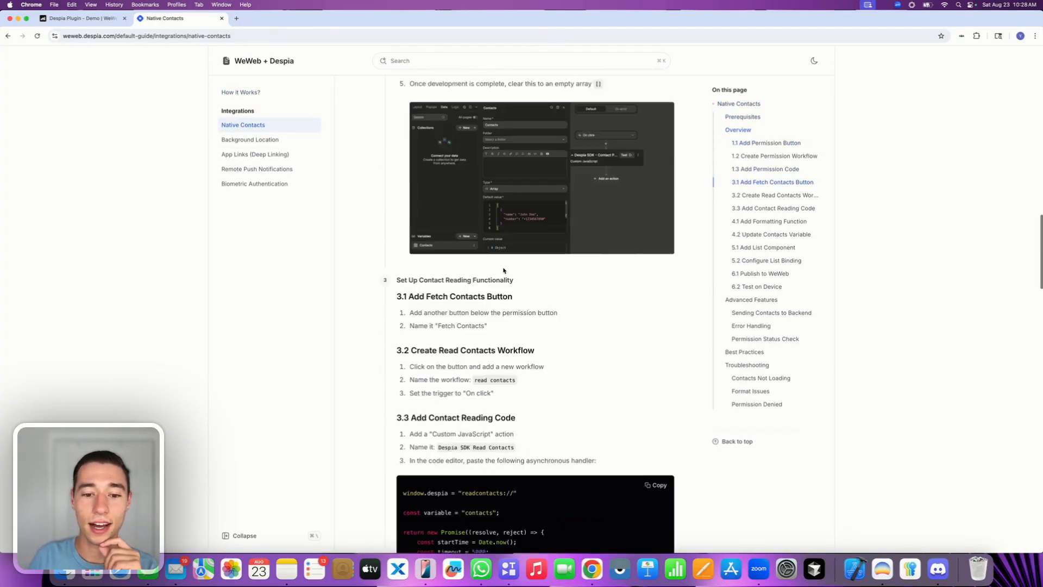
{"action": "scroll", "coordinate": [503, 270], "scroll_direction": "down", "scroll_amount": 5}
{"action": "scroll", "coordinate": [504, 270], "scroll_direction": "up", "scroll_amount": 8}
{"action": "scroll", "coordinate": [504, 269], "scroll_direction": "down", "scroll_amount": 10}
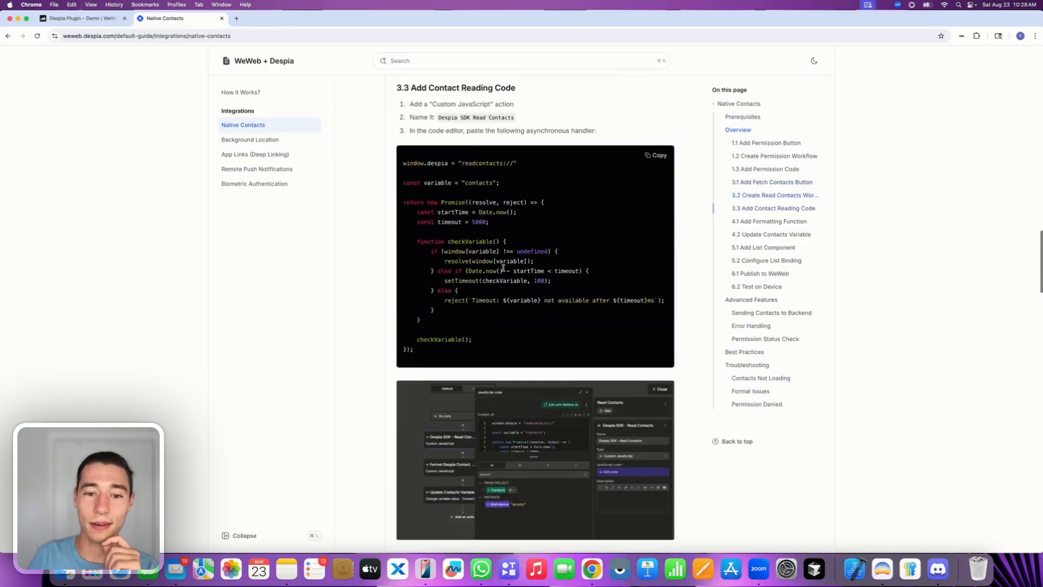
{"action": "scroll", "coordinate": [503, 268], "scroll_direction": "up", "scroll_amount": 10}
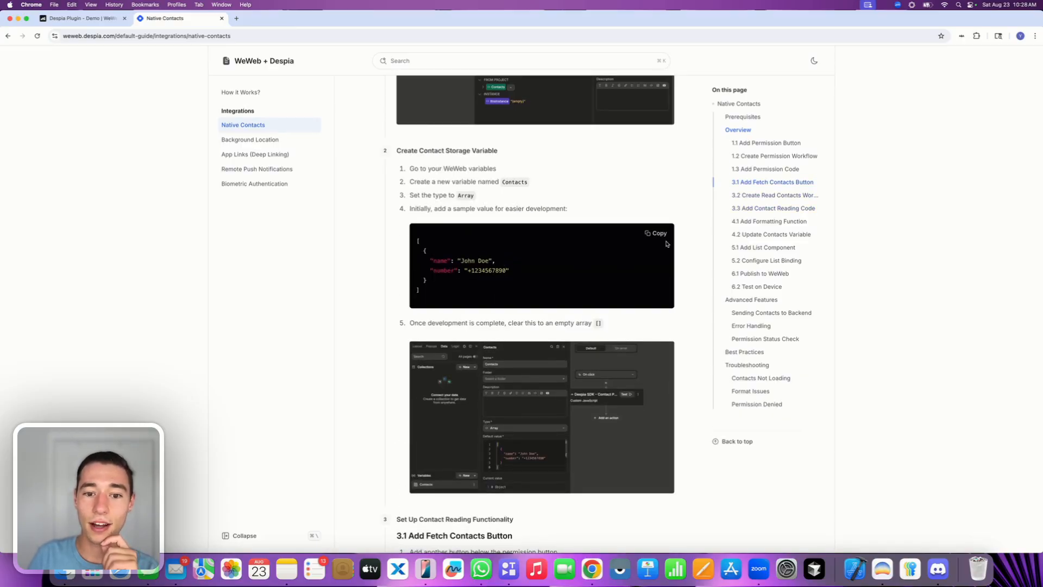
{"action": "scroll", "coordinate": [572, 245], "scroll_direction": "down", "scroll_amount": 15}
{"action": "scroll", "coordinate": [572, 244], "scroll_direction": "down", "scroll_amount": 20}
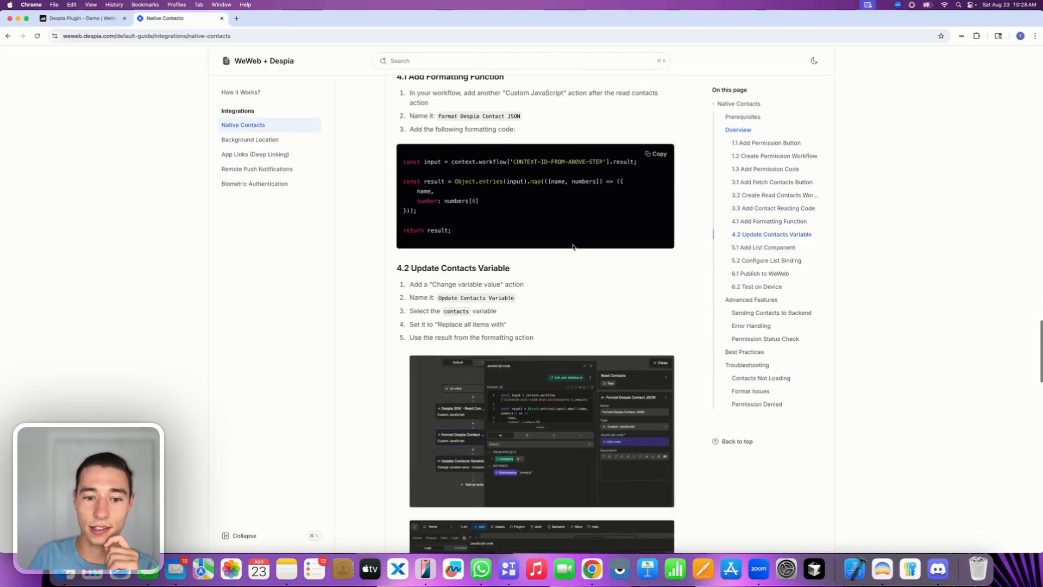
{"action": "scroll", "coordinate": [572, 248], "scroll_direction": "down", "scroll_amount": 5}
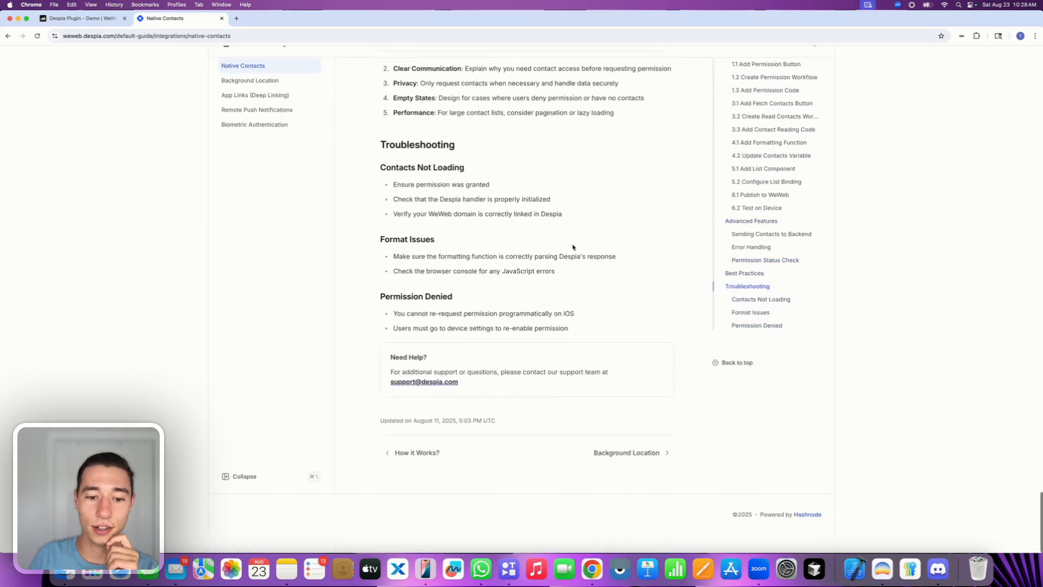
{"action": "scroll", "coordinate": [572, 244], "scroll_direction": "up", "scroll_amount": 20}
{"action": "scroll", "coordinate": [572, 245], "scroll_direction": "down", "scroll_amount": 10}
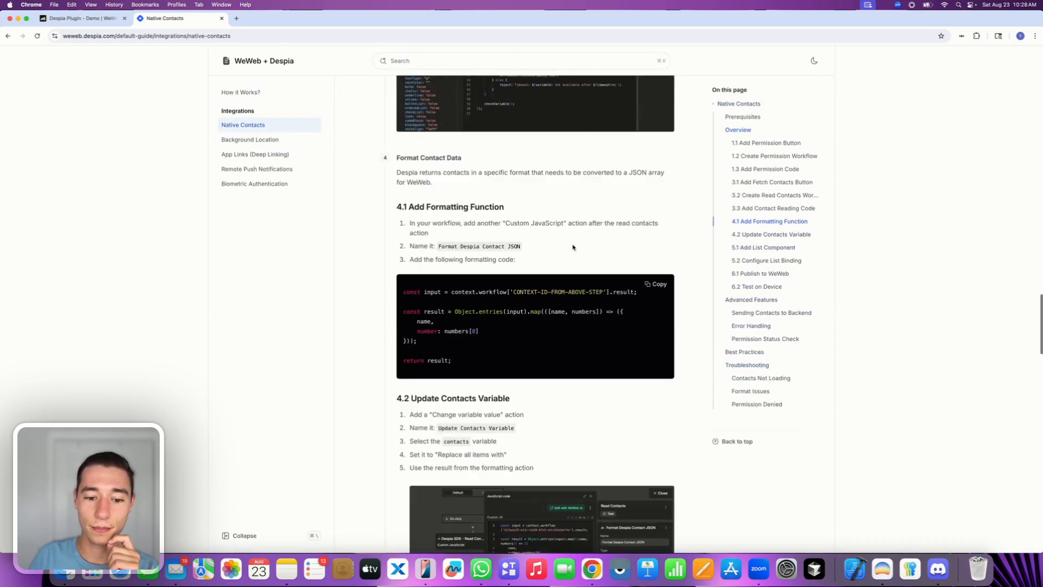
- Copy the sample contact array from the guide's Create Contact Storage Variable section
{"action": "scroll", "coordinate": [572, 244], "scroll_direction": "up", "scroll_amount": 10}
{"action": "scroll", "coordinate": [572, 244], "scroll_direction": "up", "scroll_amount": 15}
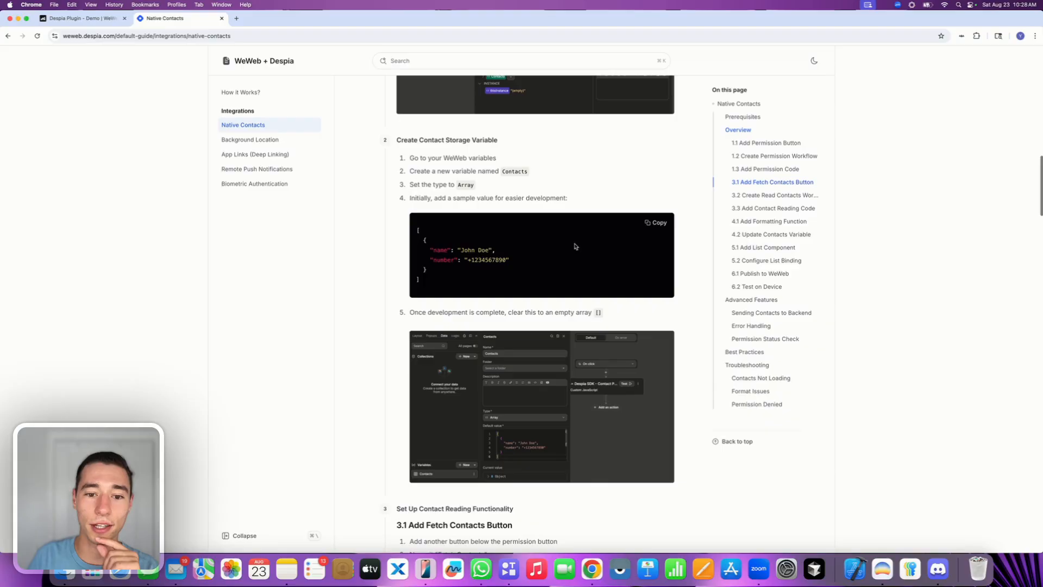
{"action": "left_click", "coordinate": [656, 223]}
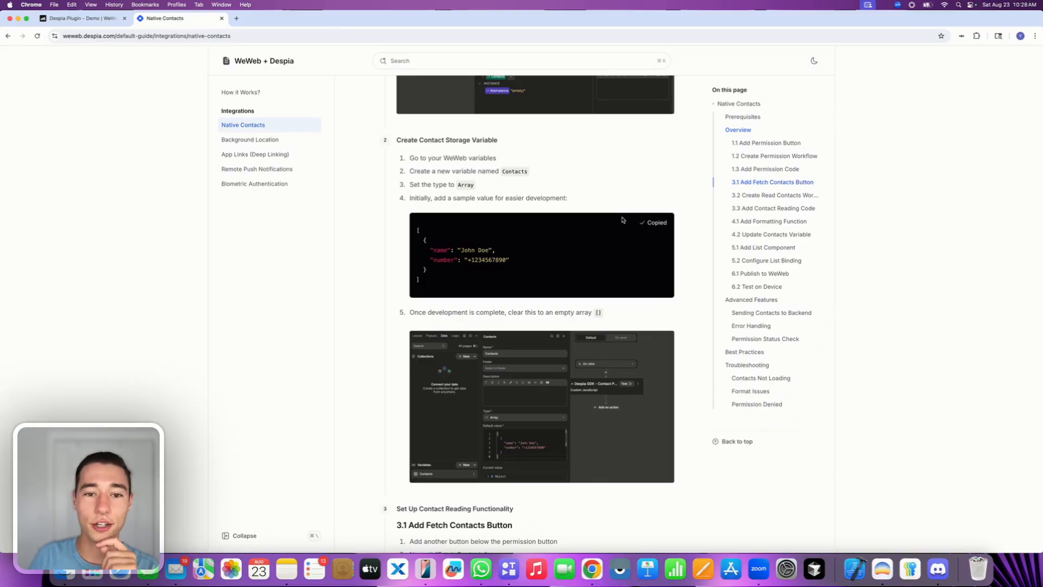
- Return to the WeWeb editor and replace the contacts variable's default value with the copied sample array
{"action": "left_click", "coordinate": [65, 18]}
{"action": "left_click", "coordinate": [84, 88]}
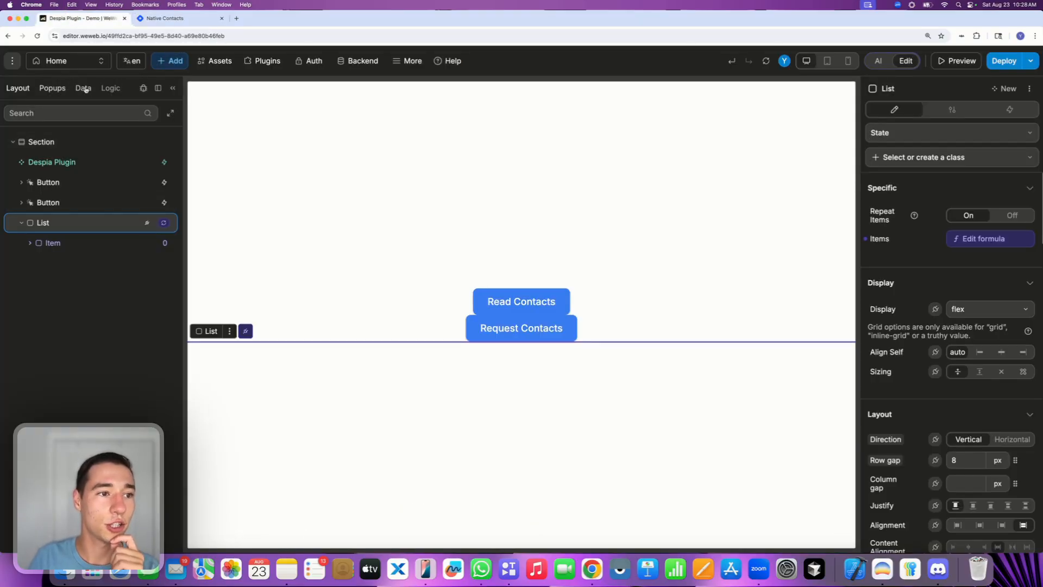
{"action": "left_click", "coordinate": [85, 375]}
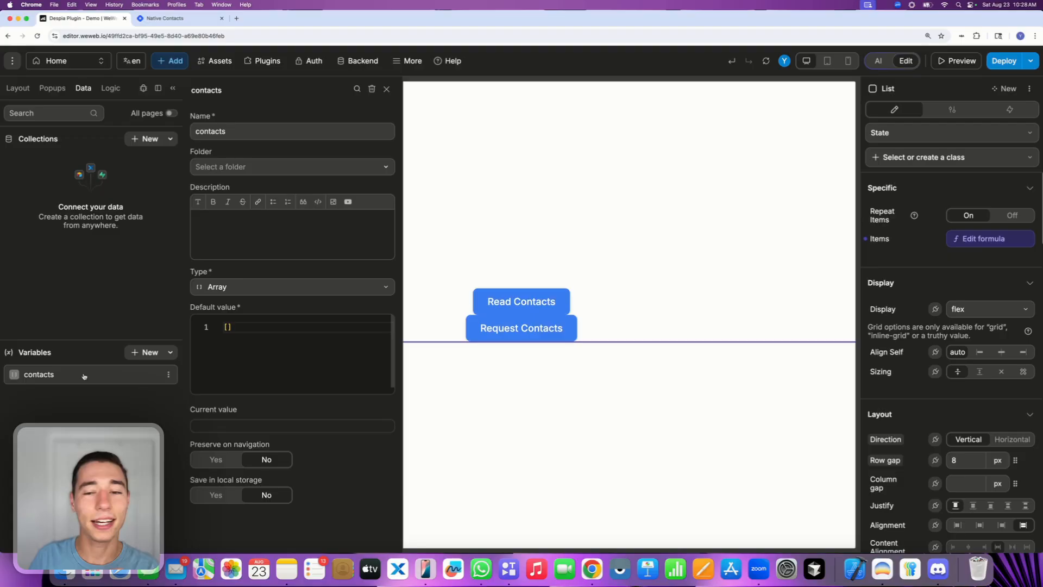
{"action": "left_click", "coordinate": [260, 342]}
{"action": "key", "text": "super+a"}
{"action": "key", "text": "BackSpace"}
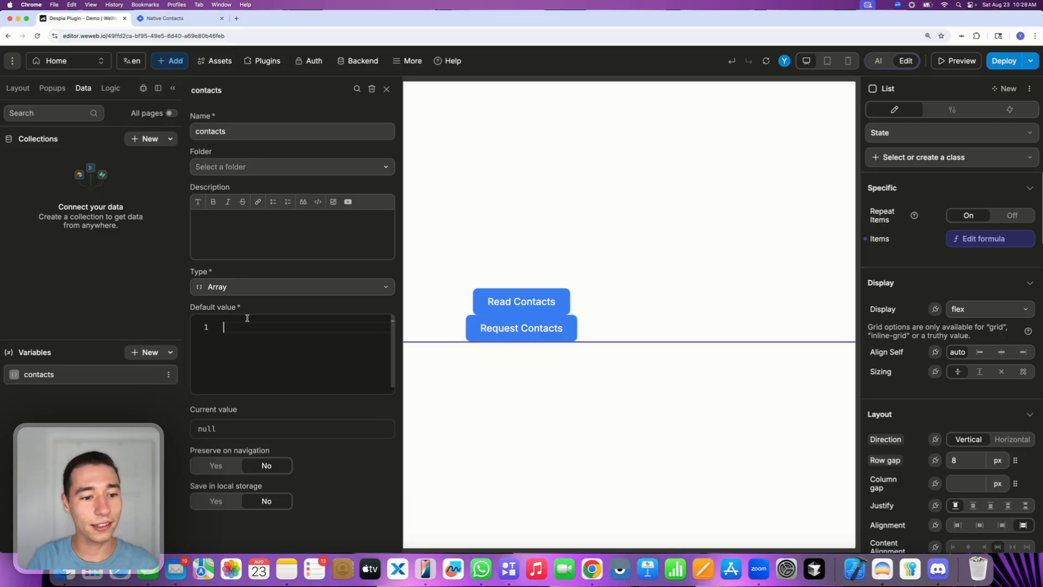
{"action": "key", "text": "super+v"}
{"action": "scroll", "coordinate": [267, 343], "scroll_direction": "down", "scroll_amount": 1}
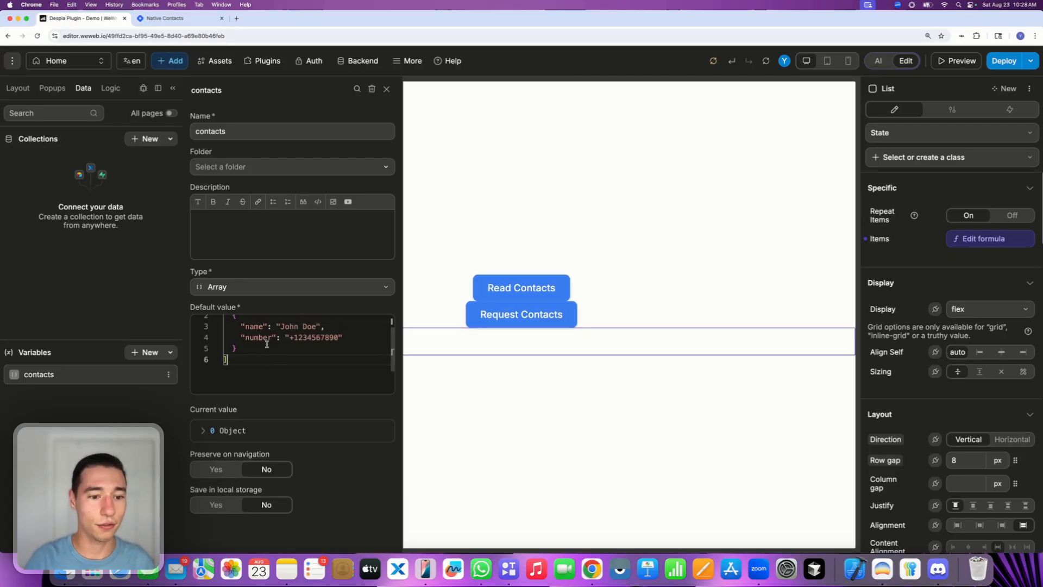
{"action": "scroll", "coordinate": [269, 345], "scroll_direction": "up", "scroll_amount": 1}
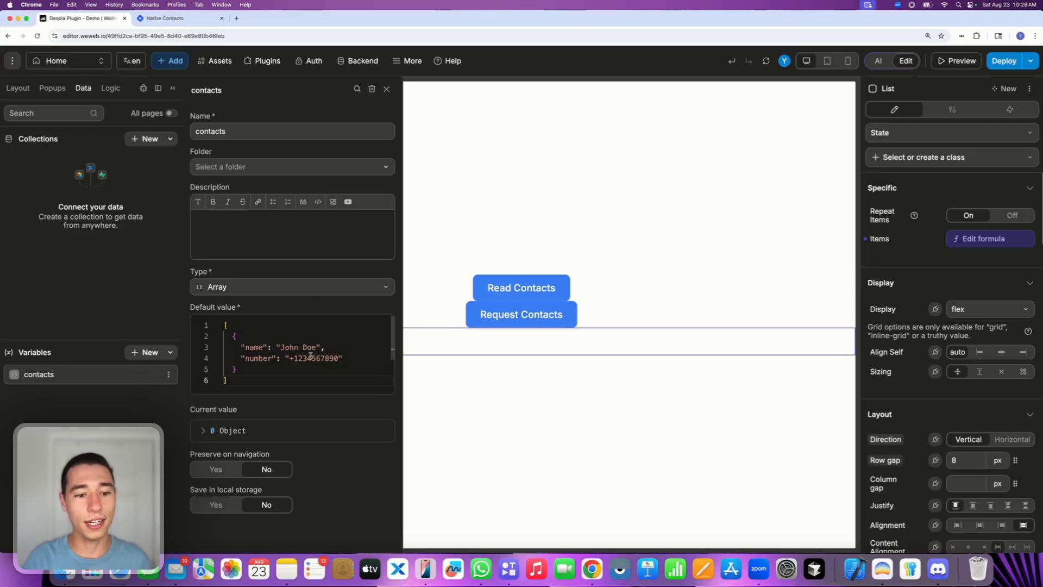
- Rename the sample's number key to numbers, wrap its value in an array, and expand the variable's current value
{"action": "left_click", "coordinate": [286, 358]}
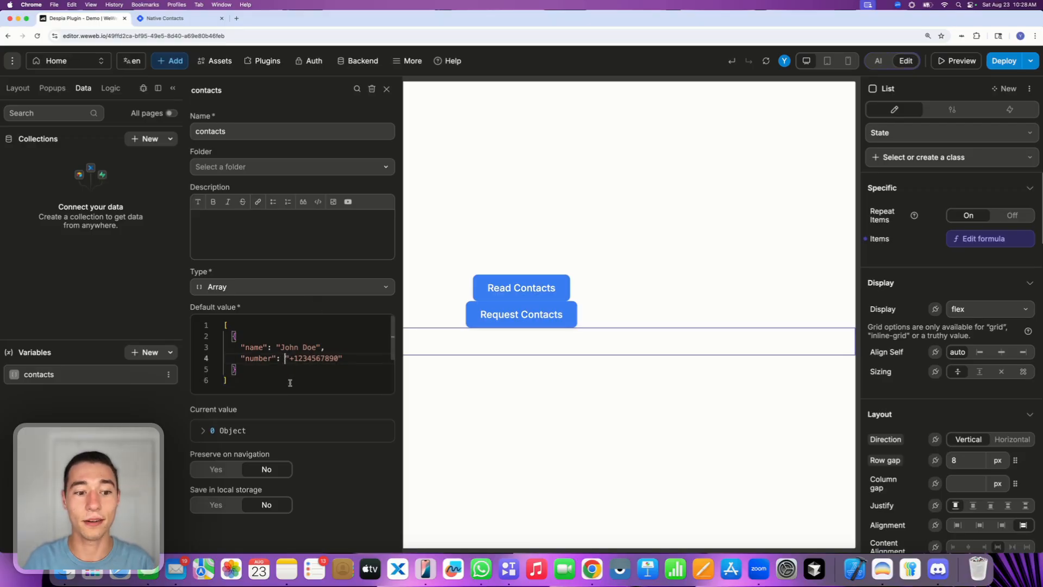
{"action": "left_click", "coordinate": [272, 359]}
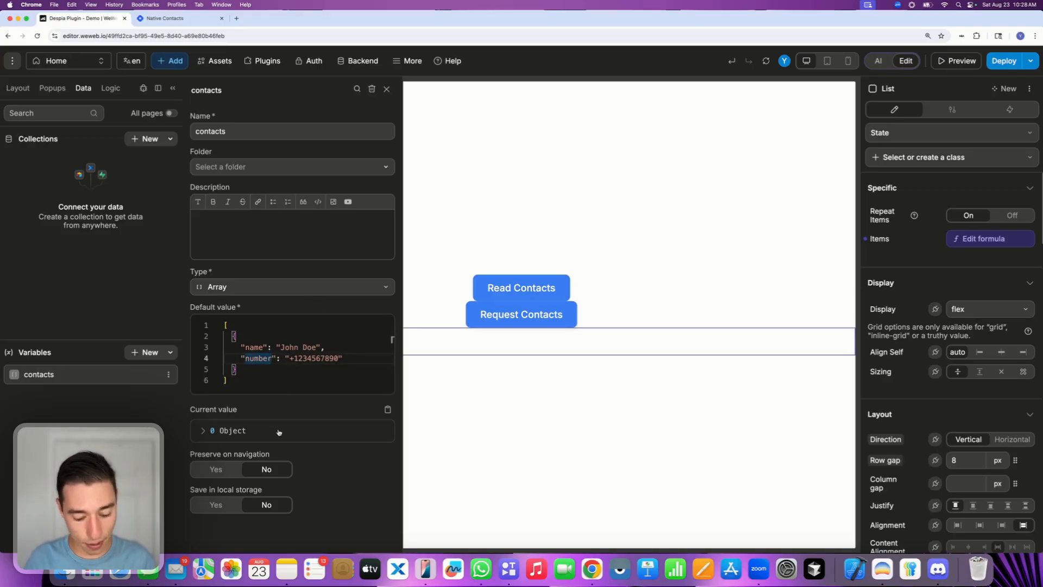
{"action": "type", "text": "s"}
{"action": "key", "text": "Right"}
{"action": "key", "text": "Right"}
{"action": "key", "text": "Right"}
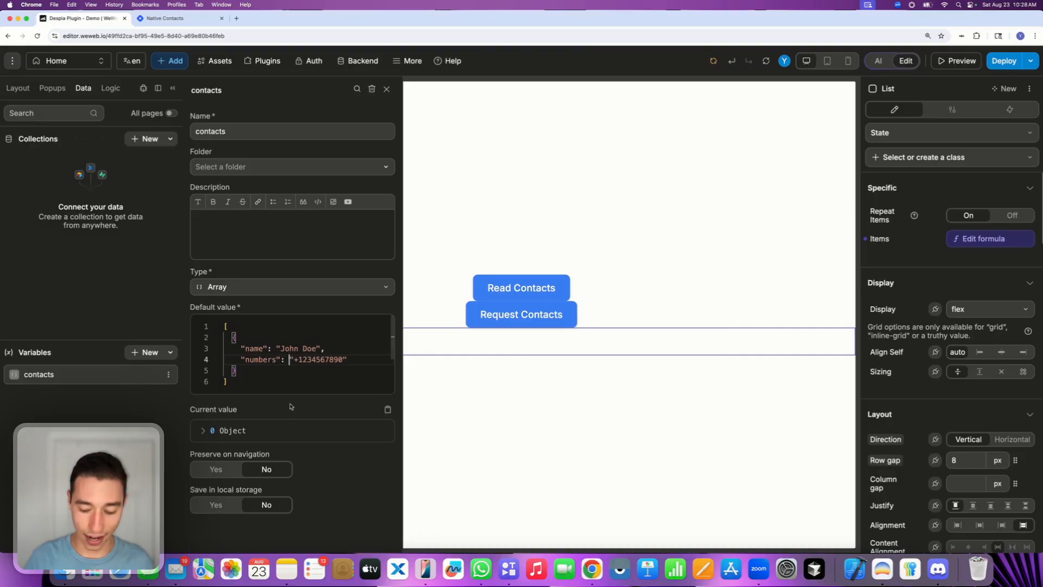
{"action": "type", "text": "["}
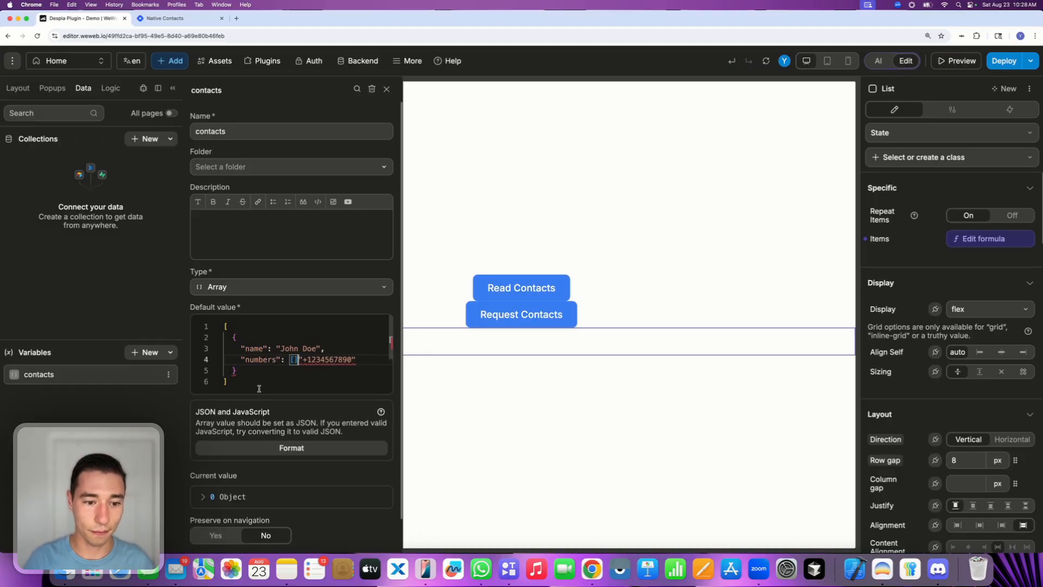
{"action": "key", "text": "Delete"}
{"action": "left_click", "coordinate": [366, 357]}
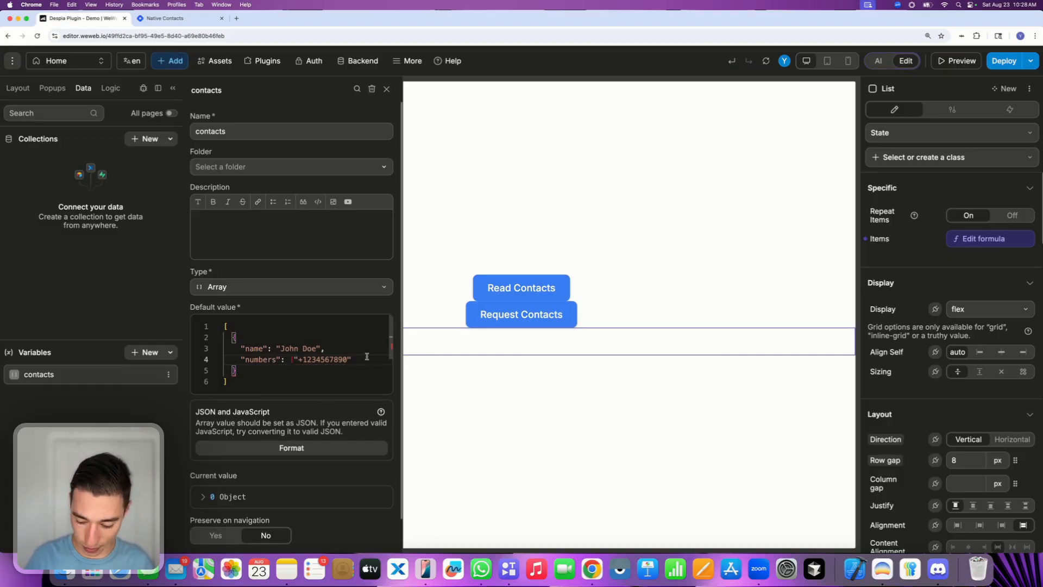
{"action": "type", "text": "]"}
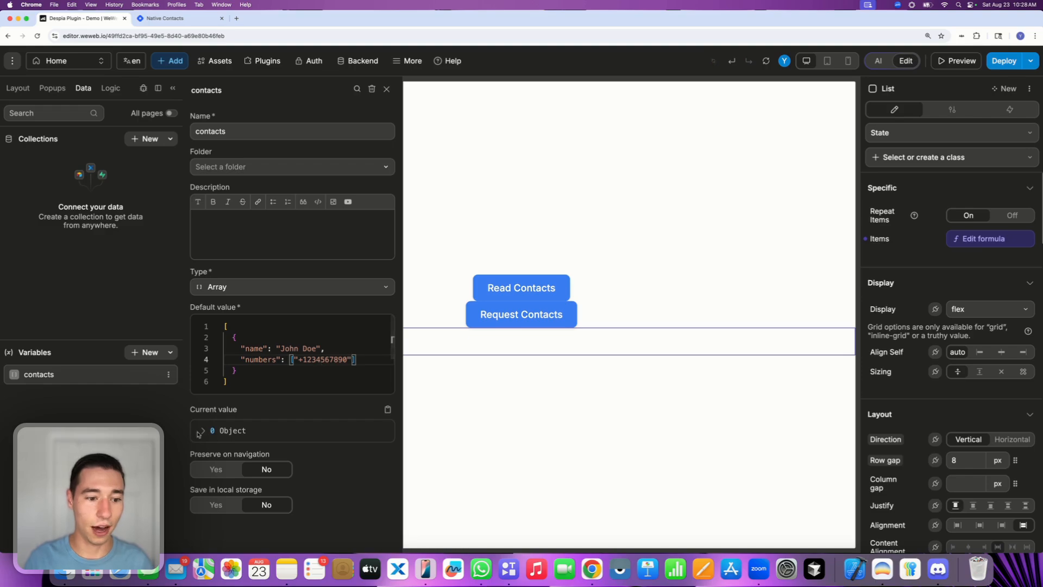
{"action": "left_click", "coordinate": [200, 431]}
{"action": "left_click", "coordinate": [210, 450]}
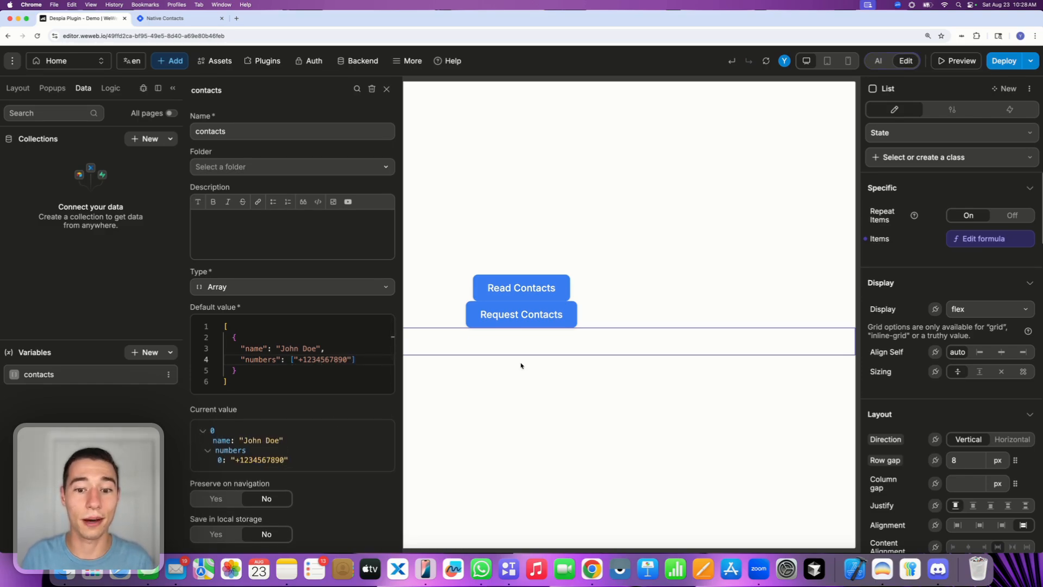
- Review the component action in the Read Contacts button's On click workflow, and close the workflow
{"action": "left_click", "coordinate": [525, 286]}
{"action": "left_click", "coordinate": [544, 290]}
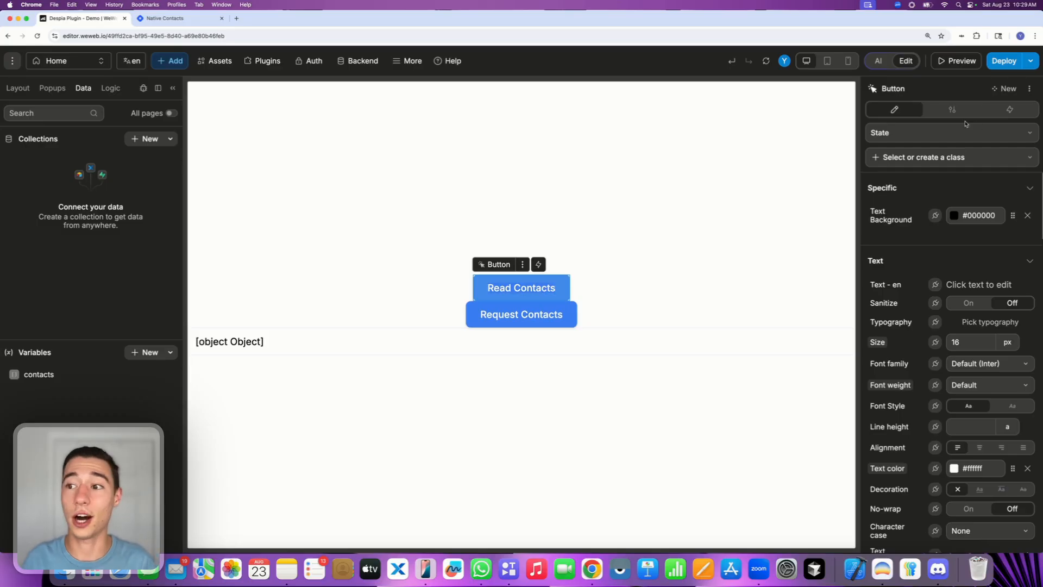
{"action": "left_click", "coordinate": [1010, 109]}
{"action": "left_click", "coordinate": [957, 162]}
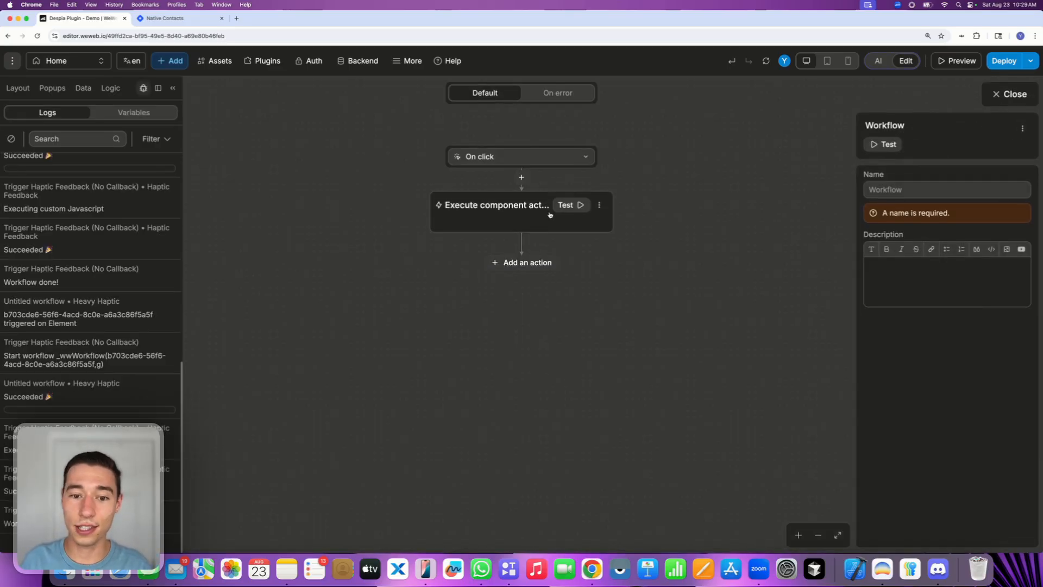
{"action": "left_click", "coordinate": [525, 216]}
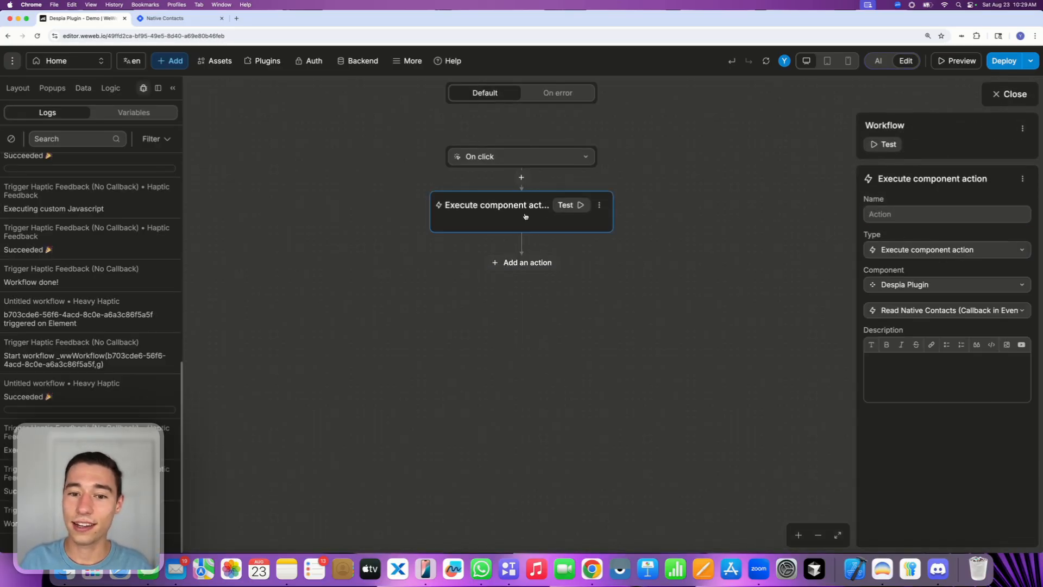
{"action": "left_click", "coordinate": [1011, 94]}
- Inspect the first contact and its numbers in the Event formula of the Despia Plugin's on contacts change workflow, and close it
{"action": "left_click", "coordinate": [18, 88]}
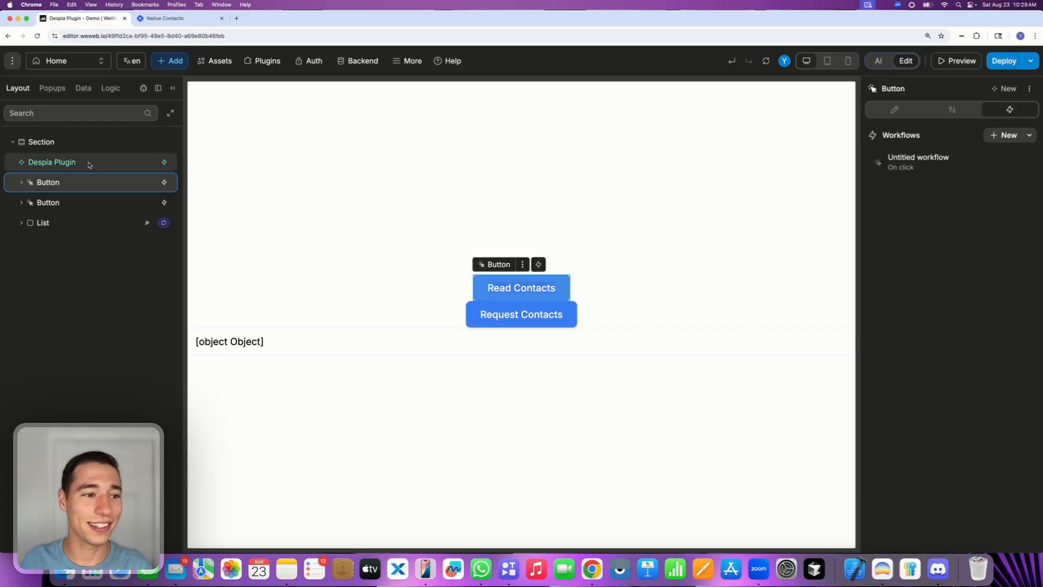
{"action": "left_click", "coordinate": [51, 161]}
{"action": "left_click", "coordinate": [920, 163]}
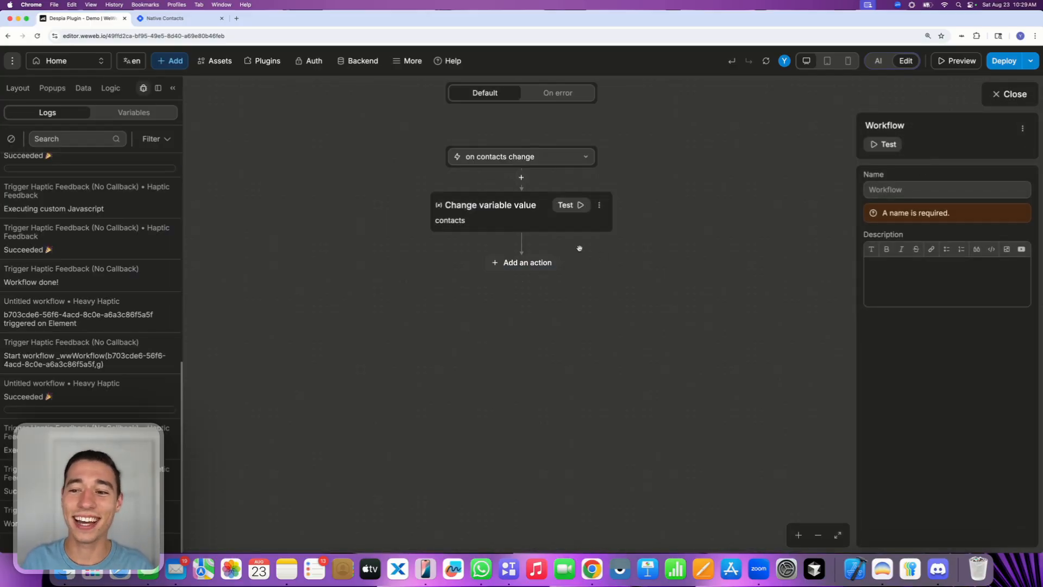
{"action": "left_click", "coordinate": [517, 217]}
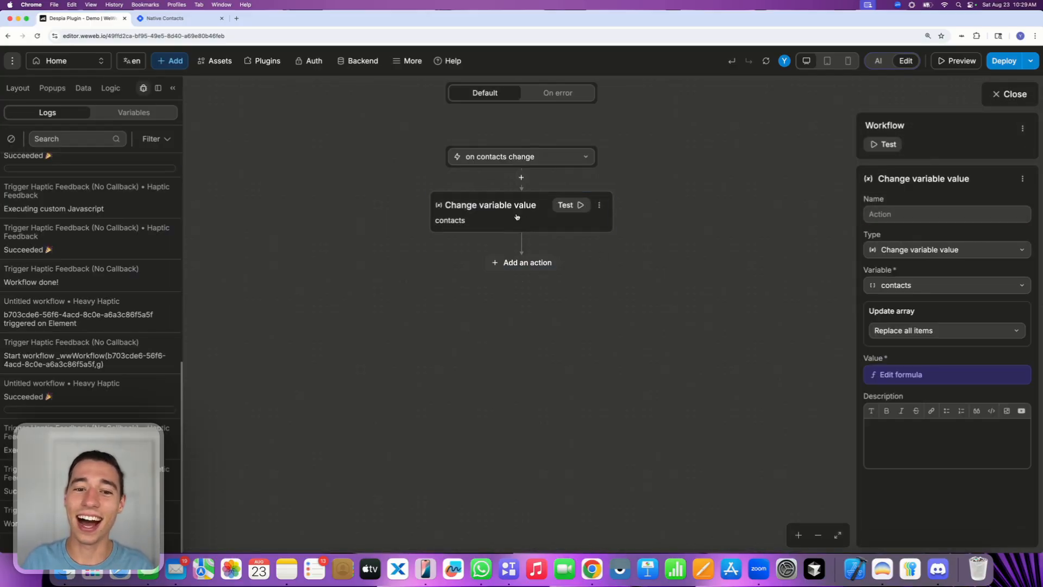
{"action": "left_click", "coordinate": [887, 375]}
{"action": "left_click", "coordinate": [600, 259]}
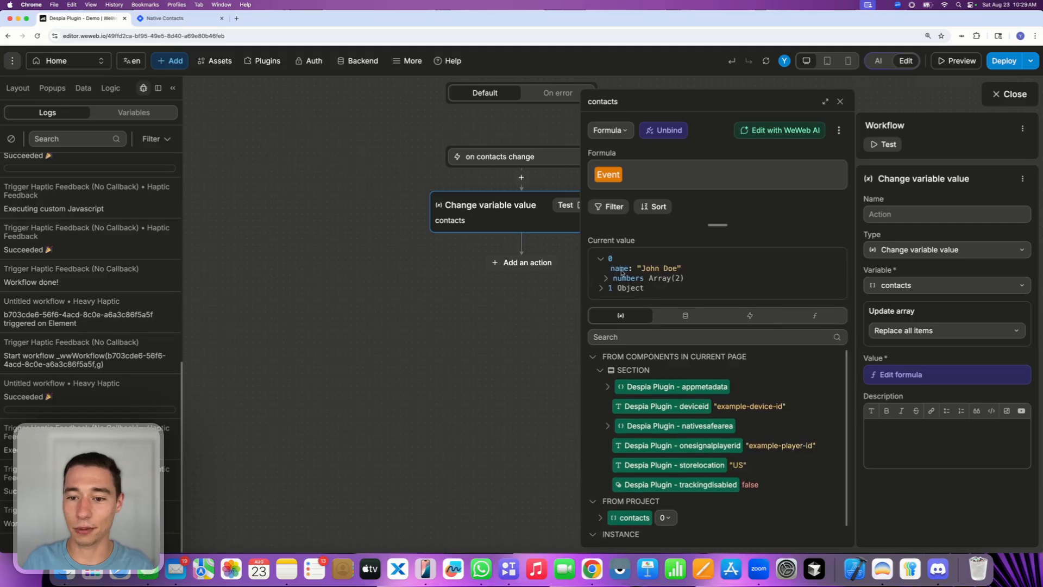
{"action": "left_click", "coordinate": [605, 279]}
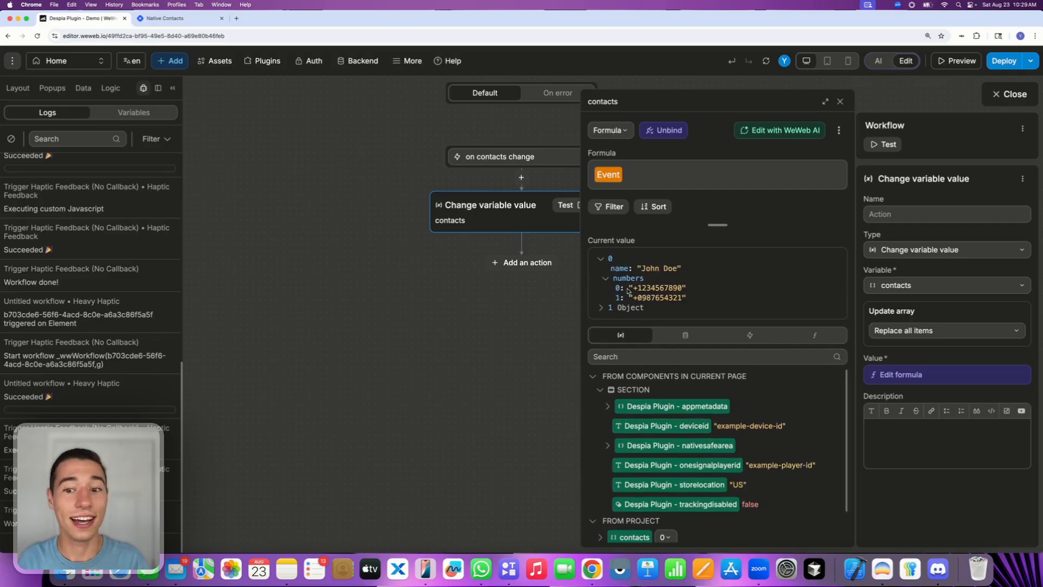
{"action": "left_click", "coordinate": [841, 102]}
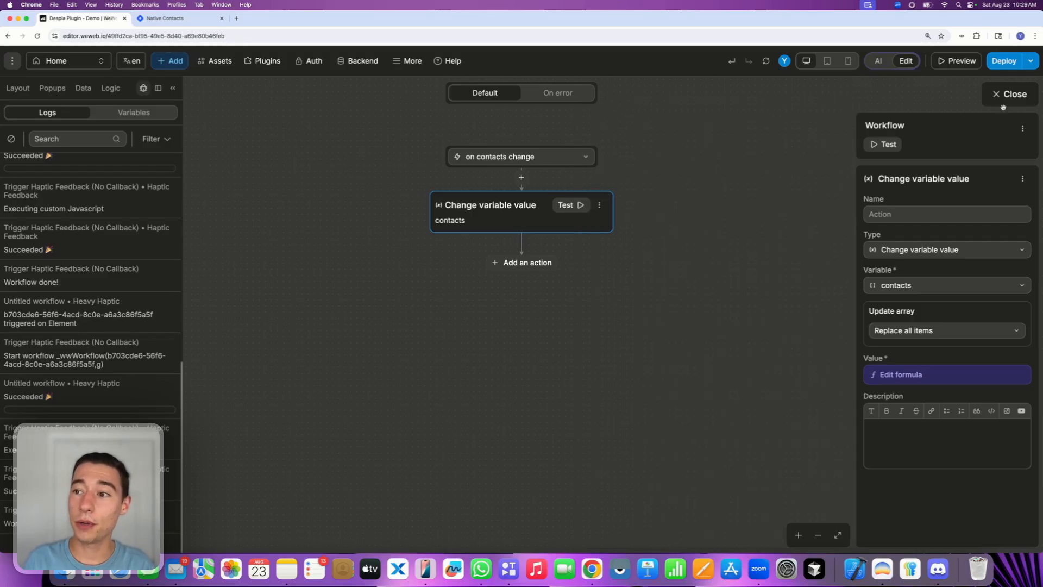
{"action": "left_click", "coordinate": [1002, 99]}
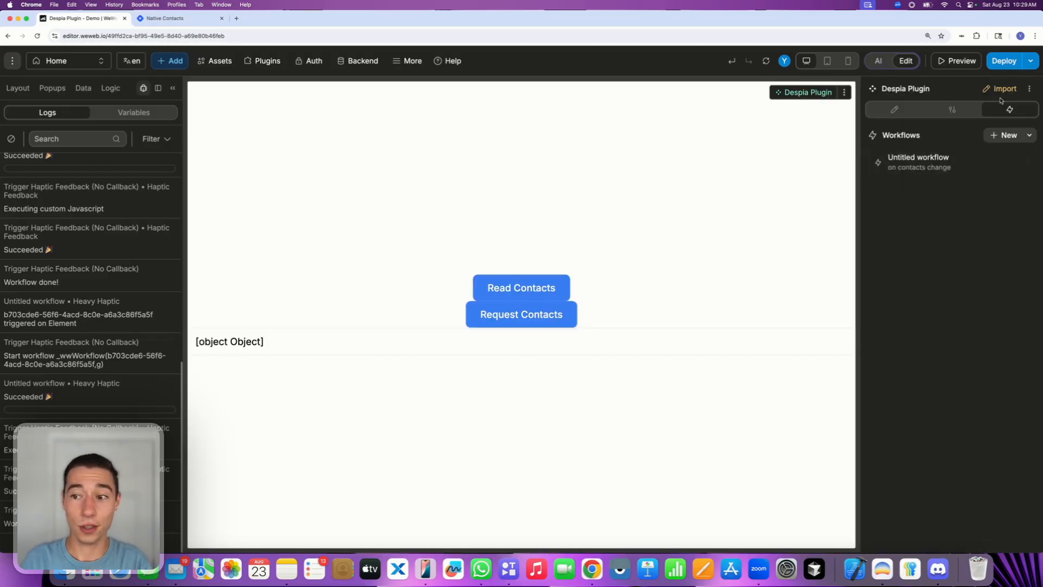
- Replace the formula of the list item's text with Item.data.name and close the formula editor
{"action": "left_click", "coordinate": [443, 335]}
{"action": "left_click", "coordinate": [18, 88]}
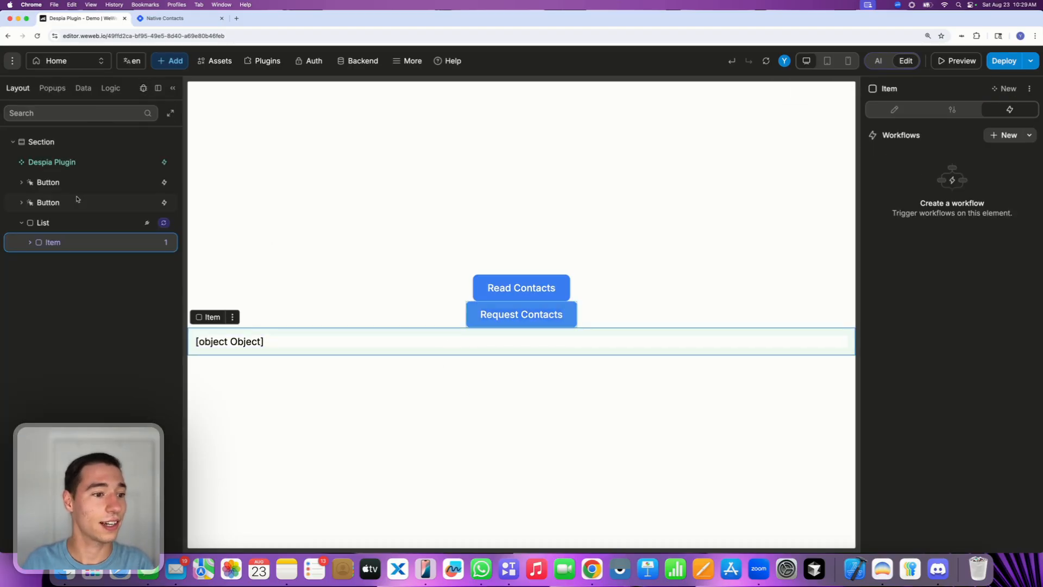
{"action": "left_click", "coordinate": [55, 224]}
{"action": "left_click", "coordinate": [52, 243]}
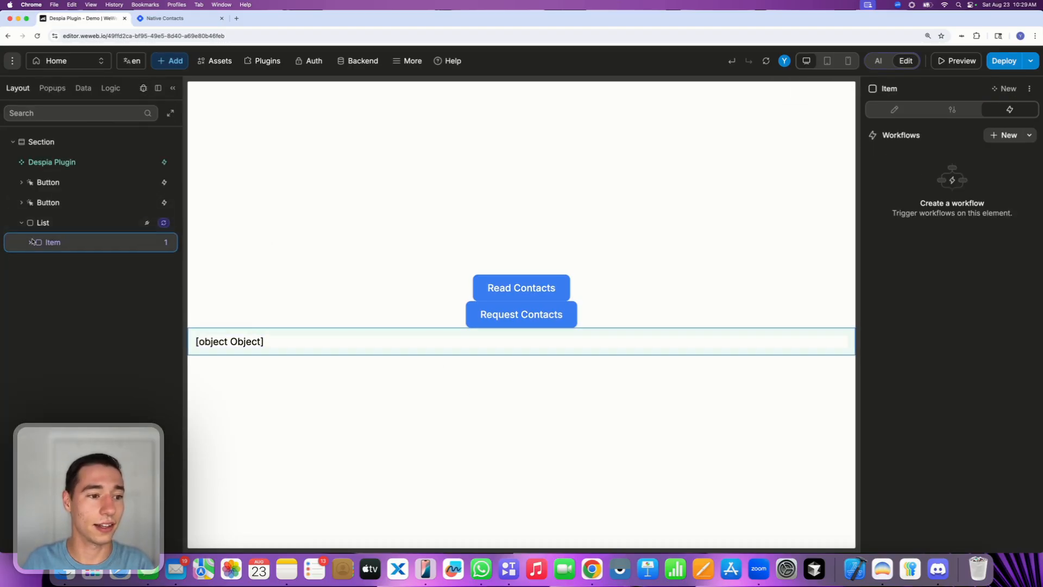
{"action": "left_click", "coordinate": [97, 264]}
{"action": "left_click", "coordinate": [894, 109]}
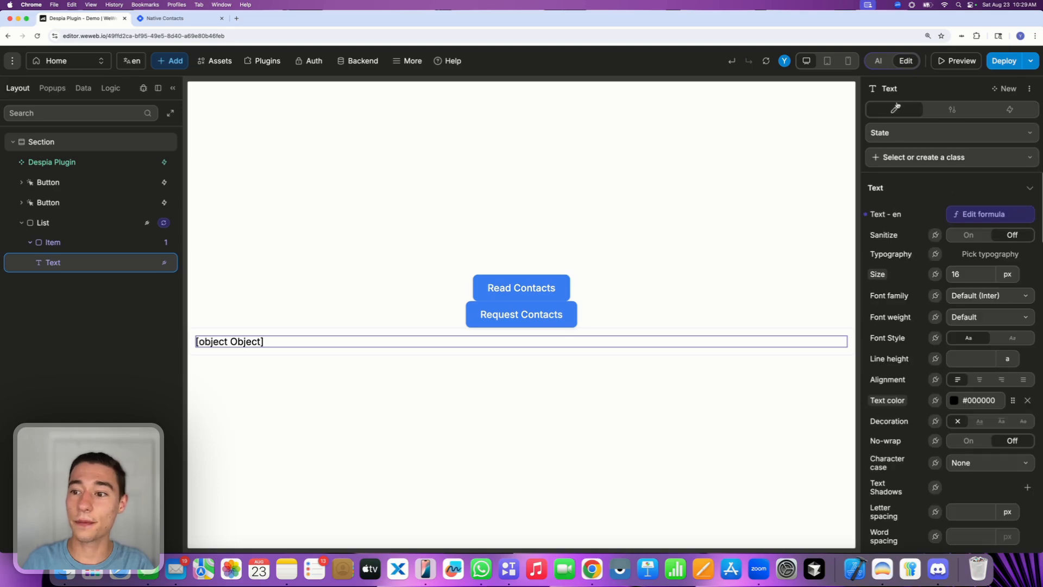
{"action": "left_click", "coordinate": [969, 216]}
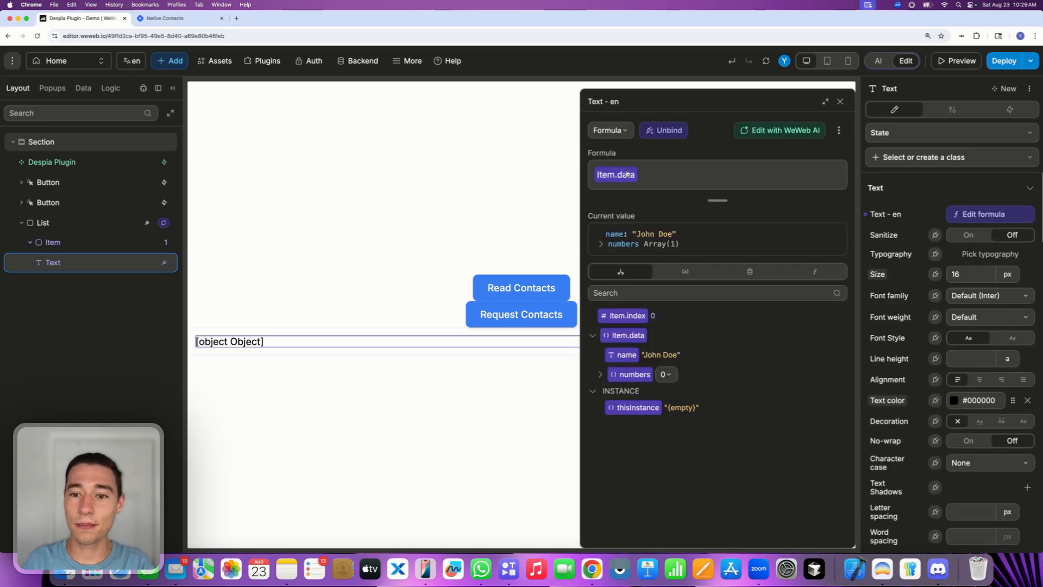
{"action": "left_click_drag", "start_coordinate": [631, 356], "coordinate": [679, 185]}
{"action": "key", "text": "BackSpace"}
{"action": "key", "text": "BackSpace"}
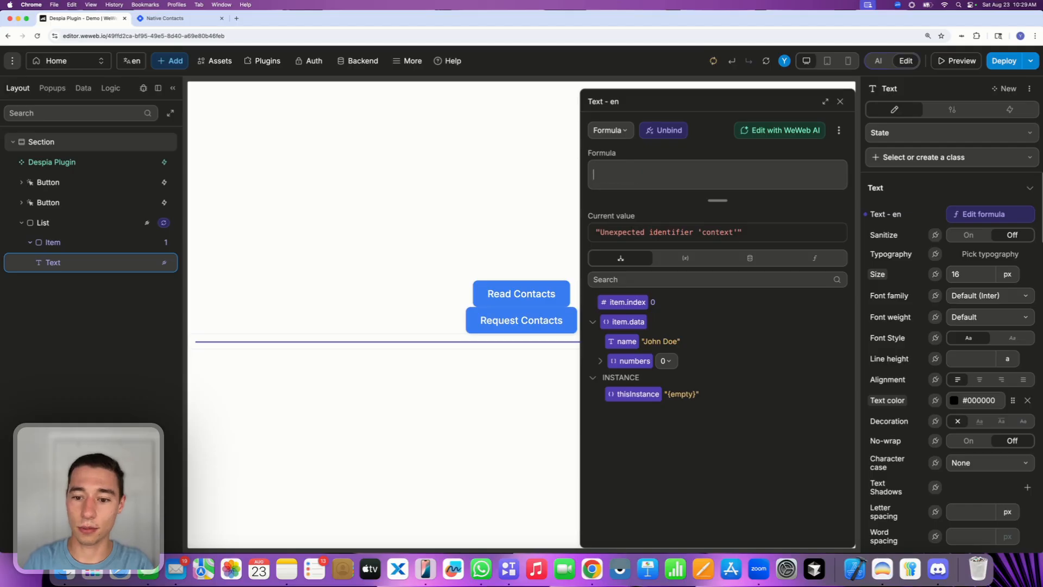
{"action": "left_click_drag", "start_coordinate": [628, 340], "coordinate": [648, 191]}
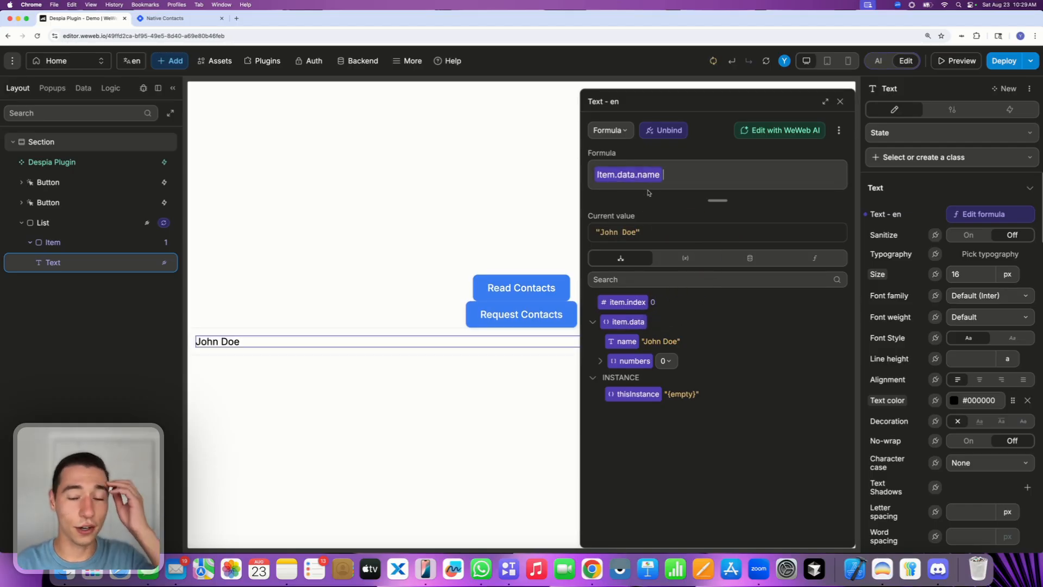
{"action": "left_click", "coordinate": [840, 102]}
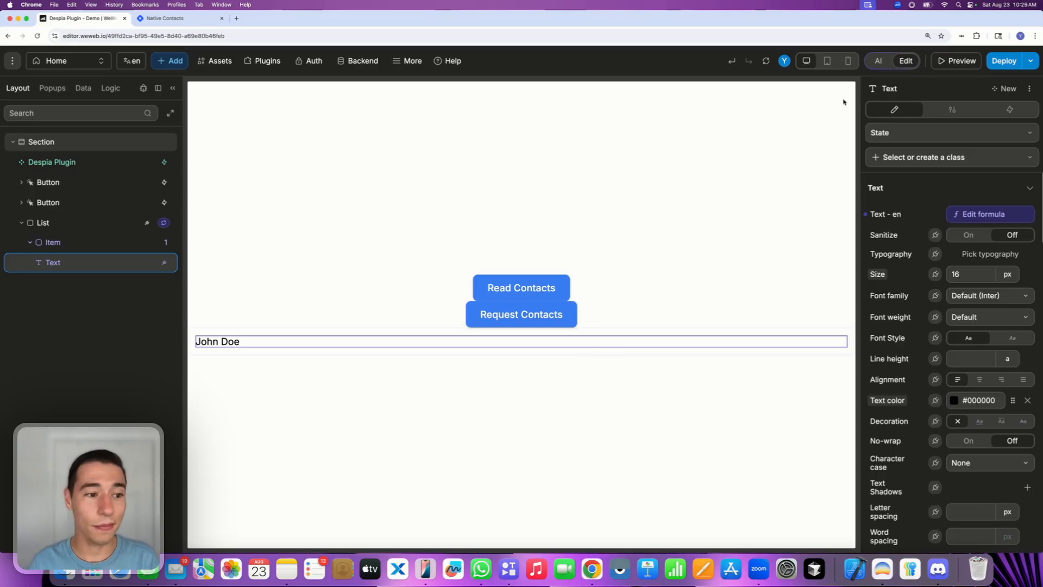
- Search the elements for list and insert a nested List inside the contact item, below its name text
{"action": "left_click", "coordinate": [96, 242]}
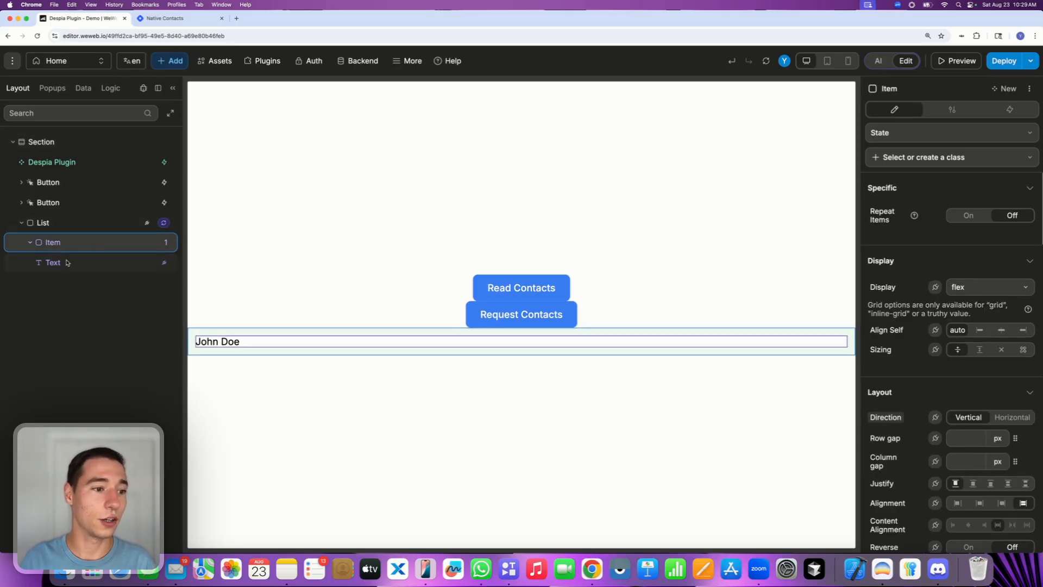
{"action": "left_click", "coordinate": [173, 62]}
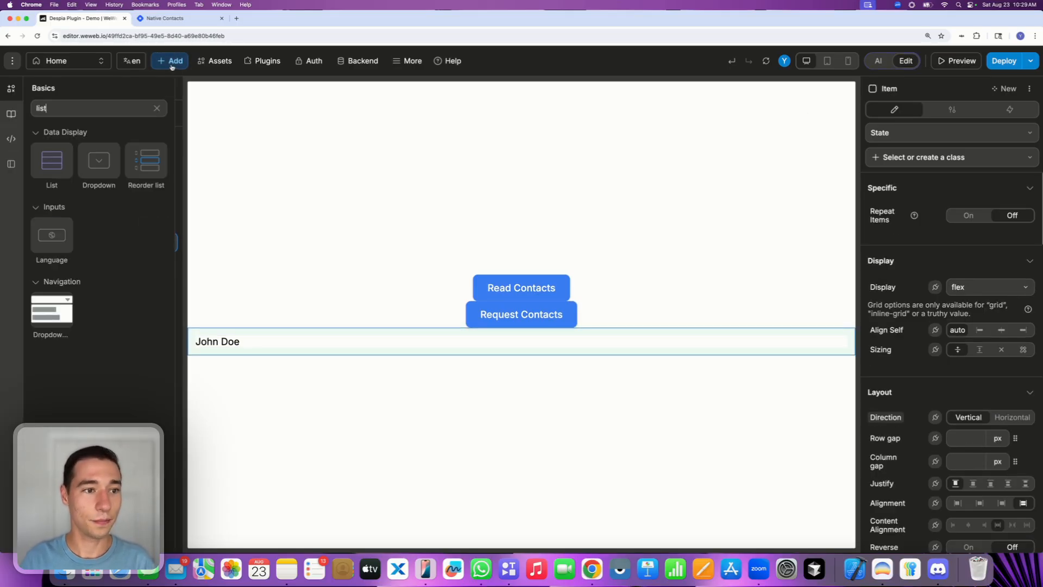
{"action": "key", "text": "BackSpace"}
{"action": "key", "text": "BackSpace"}
{"action": "key", "text": "BackSpace"}
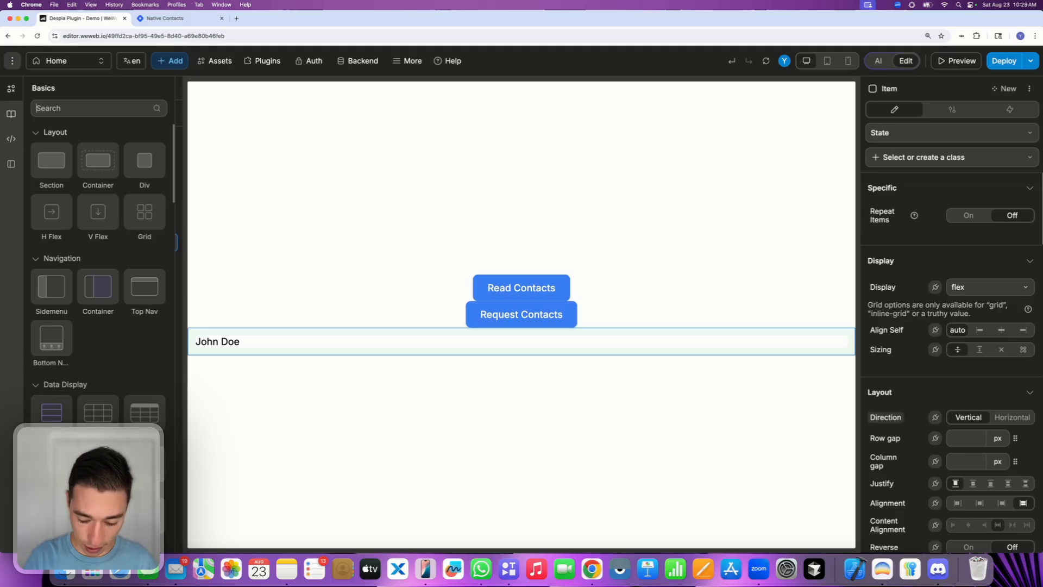
{"action": "type", "text": "list"}
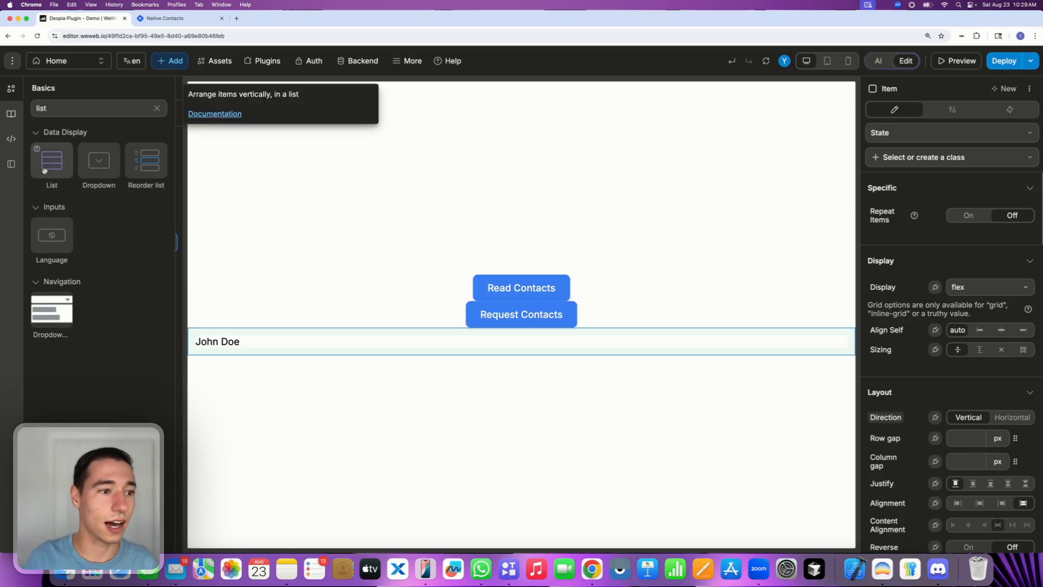
{"action": "left_click_drag", "start_coordinate": [44, 170], "coordinate": [239, 346]}
- Replace the nested list's sample fruit items with the formula Item.data.numbers and close the formula editor
{"action": "left_click", "coordinate": [70, 302]}
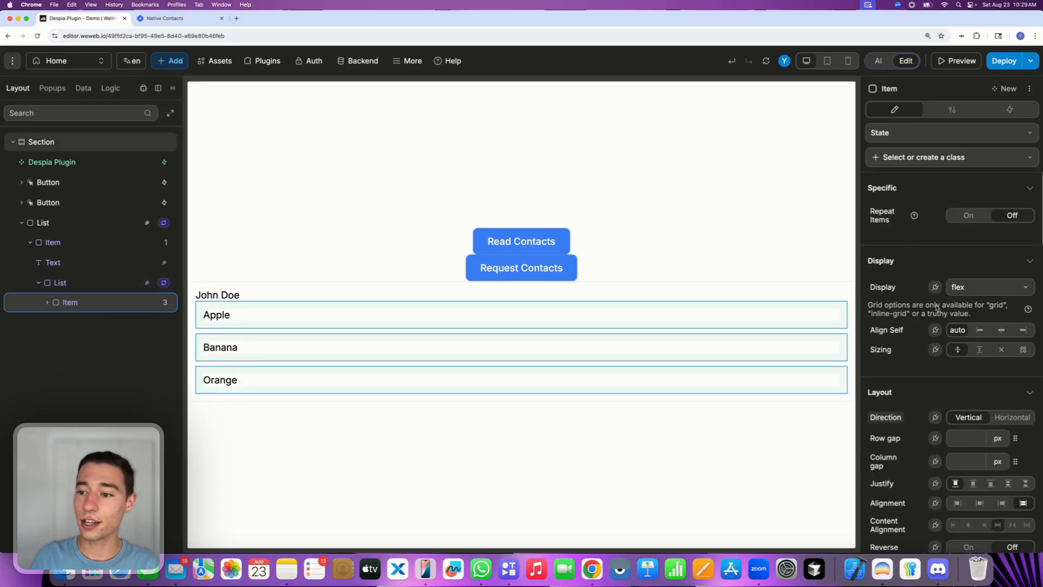
{"action": "left_click", "coordinate": [116, 283]}
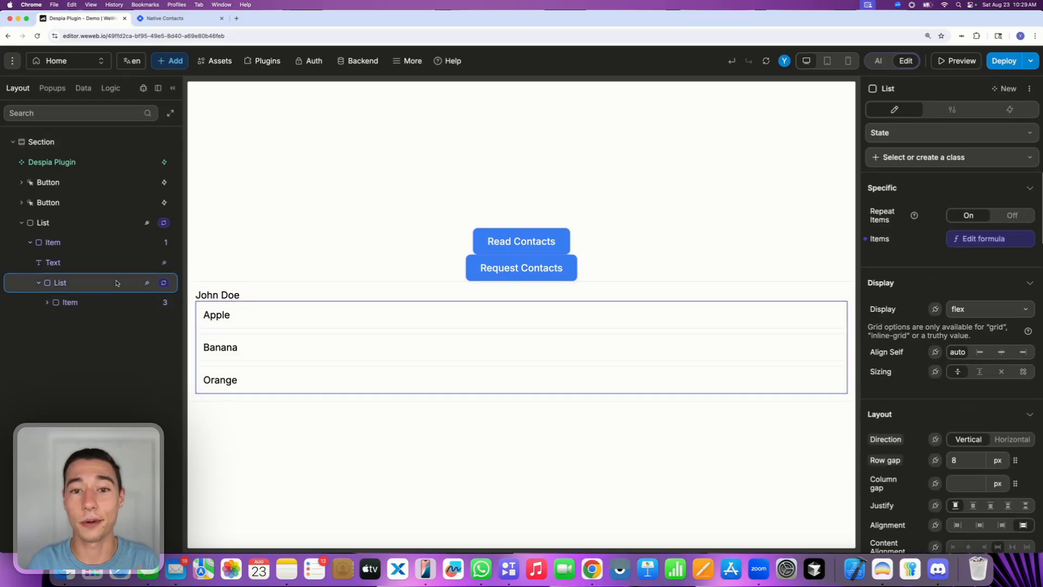
{"action": "left_click", "coordinate": [965, 238]}
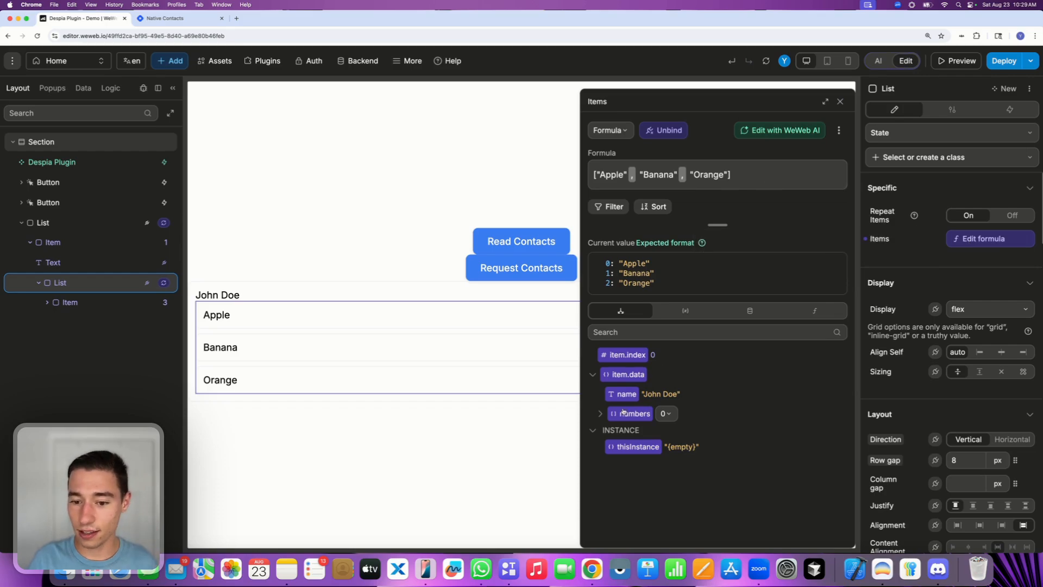
{"action": "left_click_drag", "start_coordinate": [745, 182], "coordinate": [594, 182]}
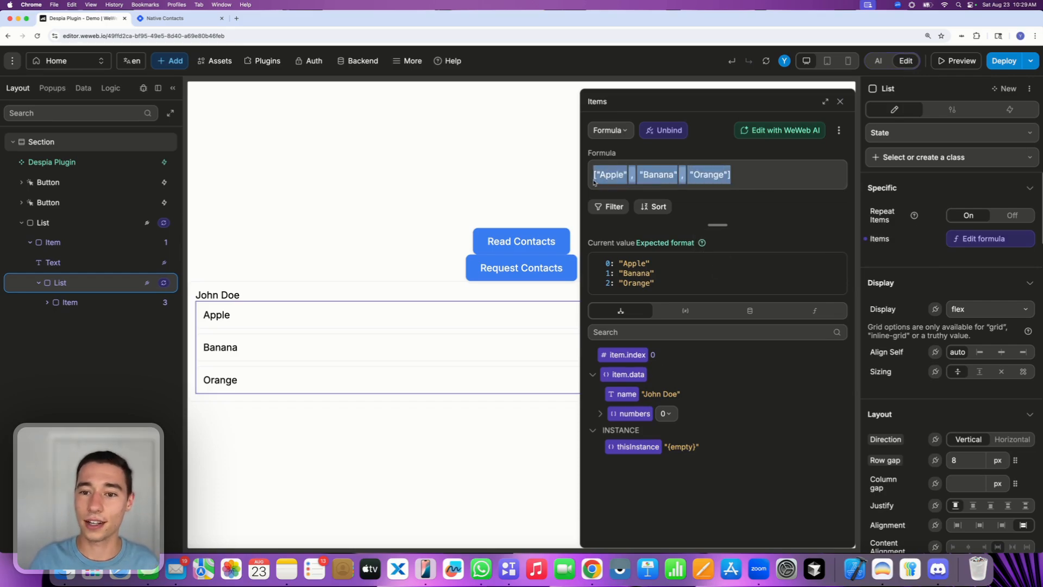
{"action": "key", "text": "BackSpace"}
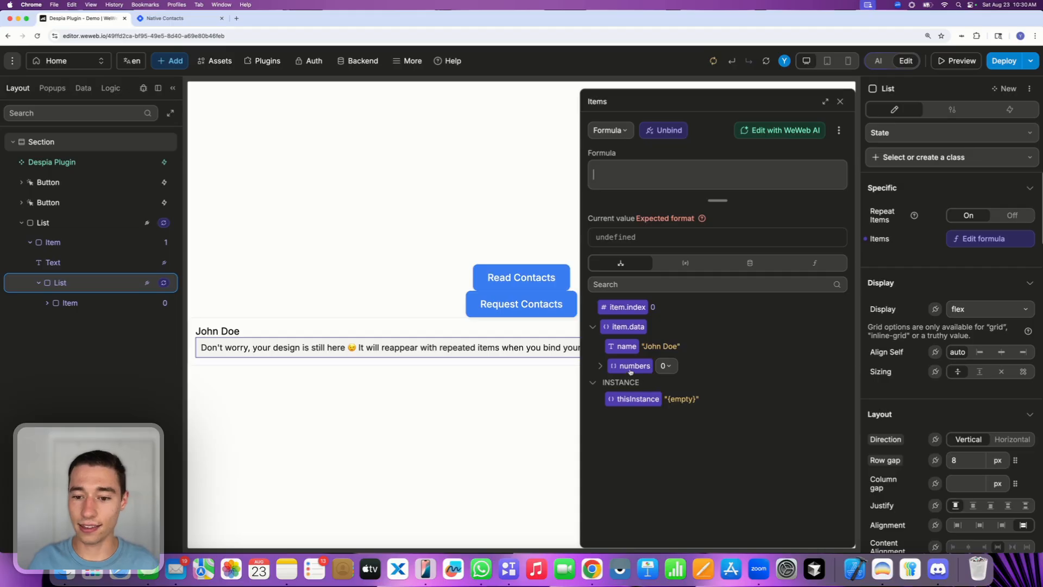
{"action": "left_click_drag", "start_coordinate": [630, 371], "coordinate": [695, 161]}
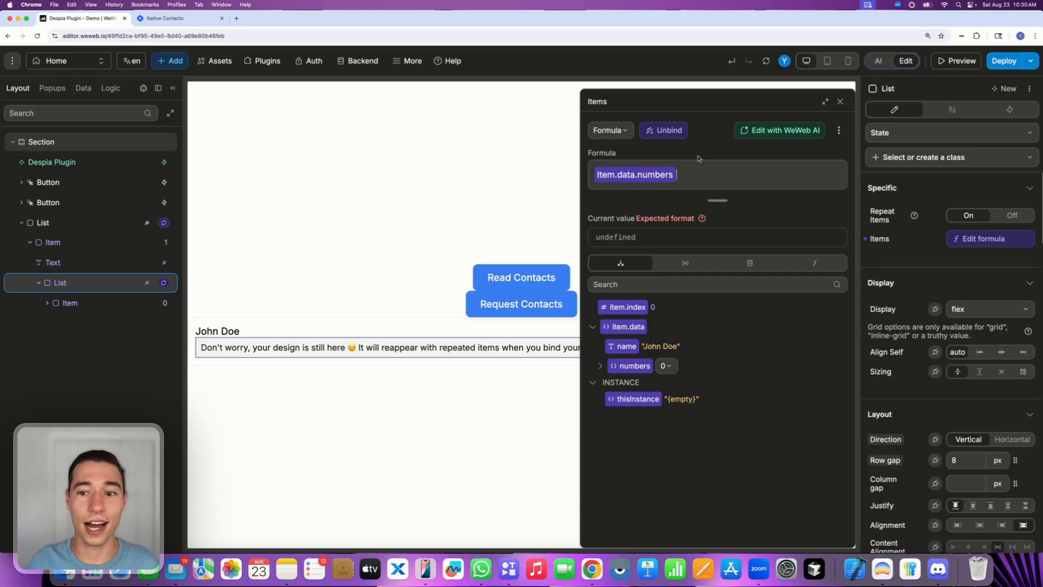
{"action": "left_click", "coordinate": [841, 101]}
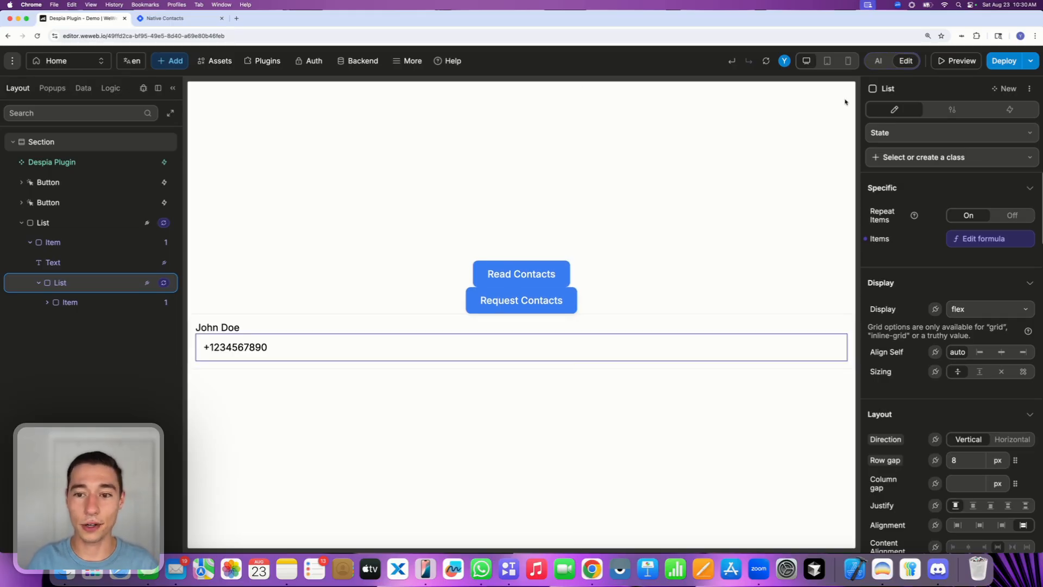
{"action": "left_click", "coordinate": [300, 321]}
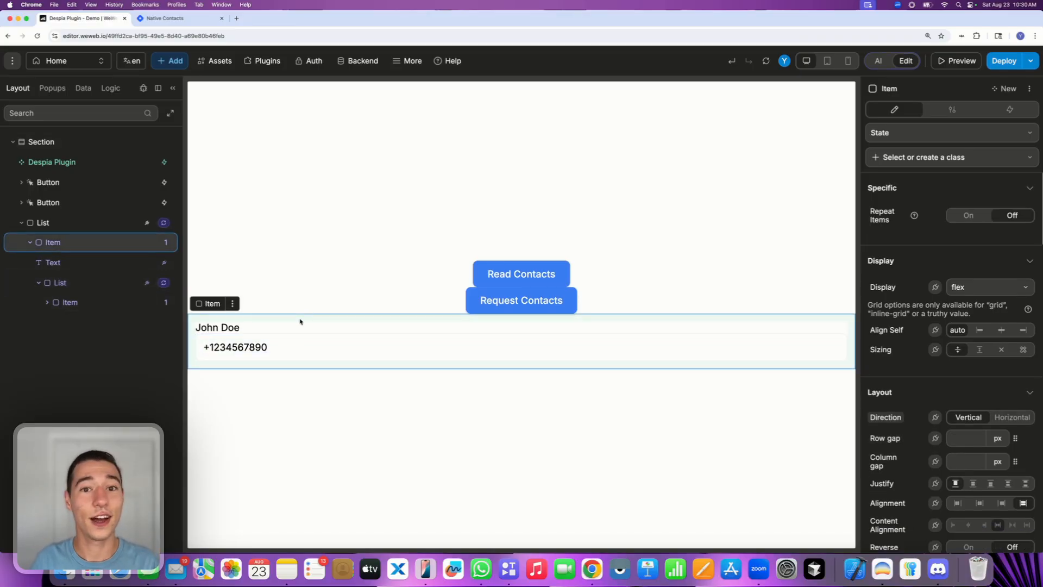
{"action": "left_click", "coordinate": [275, 422]}
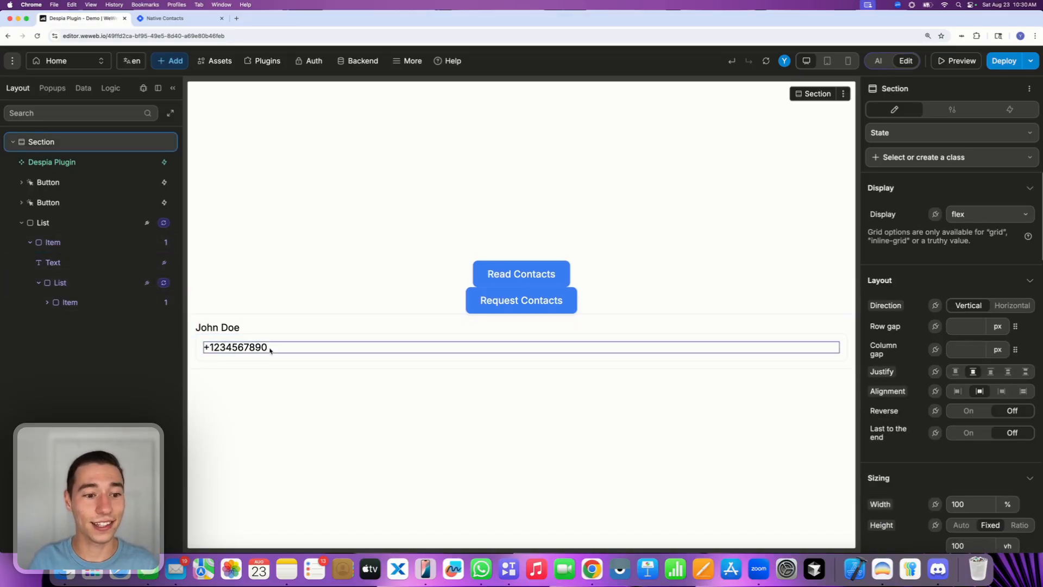
{"action": "left_click", "coordinate": [275, 319]}
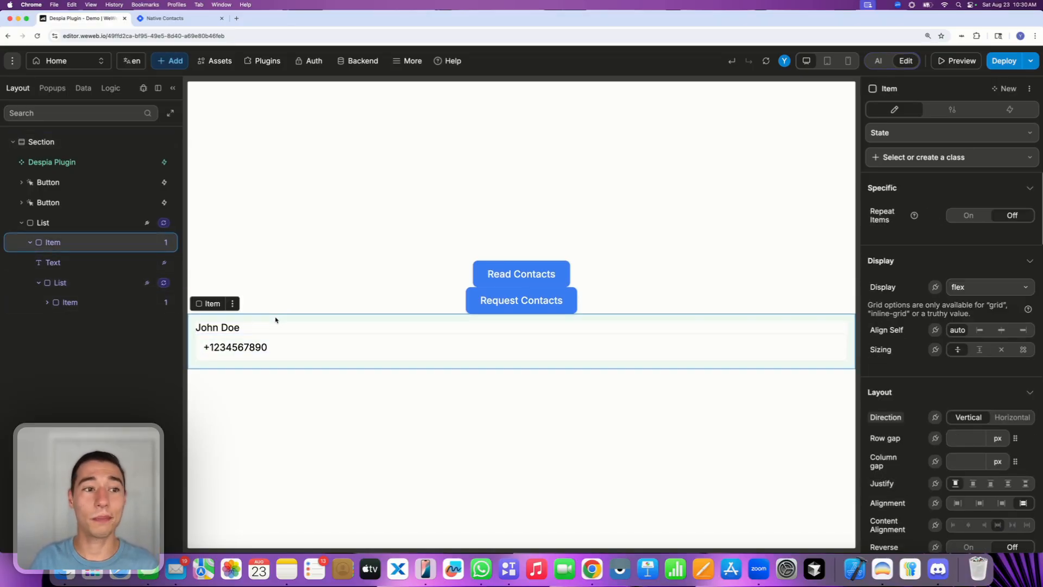
- Reset the contacts variable's default value to an empty array, [], and close the variable's settings
{"action": "left_click", "coordinate": [82, 89]}
{"action": "left_click", "coordinate": [70, 374]}
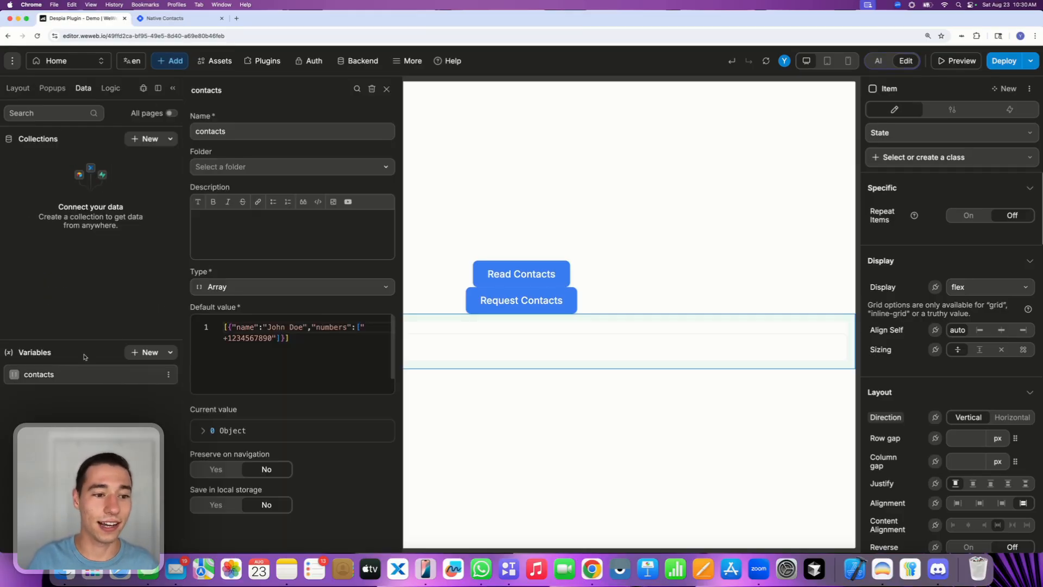
{"action": "left_click", "coordinate": [287, 364]}
{"action": "key", "text": "super+a"}
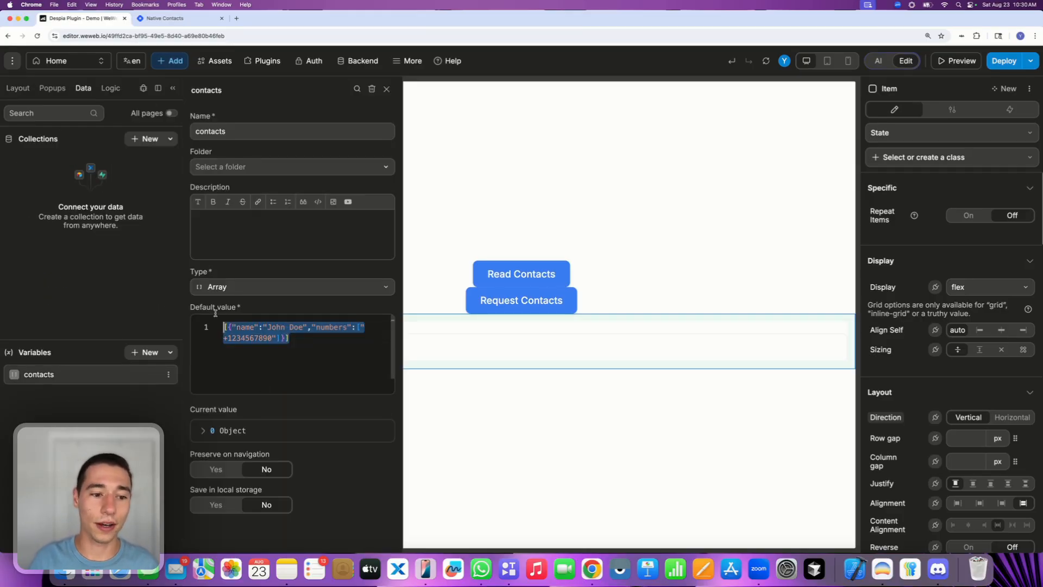
{"action": "key", "text": "BackSpace"}
{"action": "type", "text": "["}
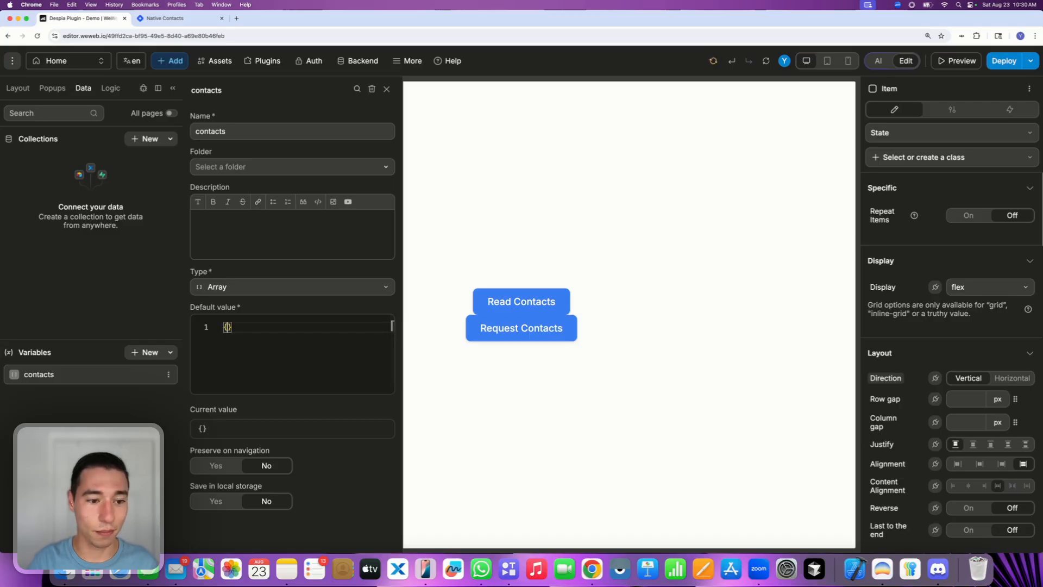
{"action": "type", "text": "]"}
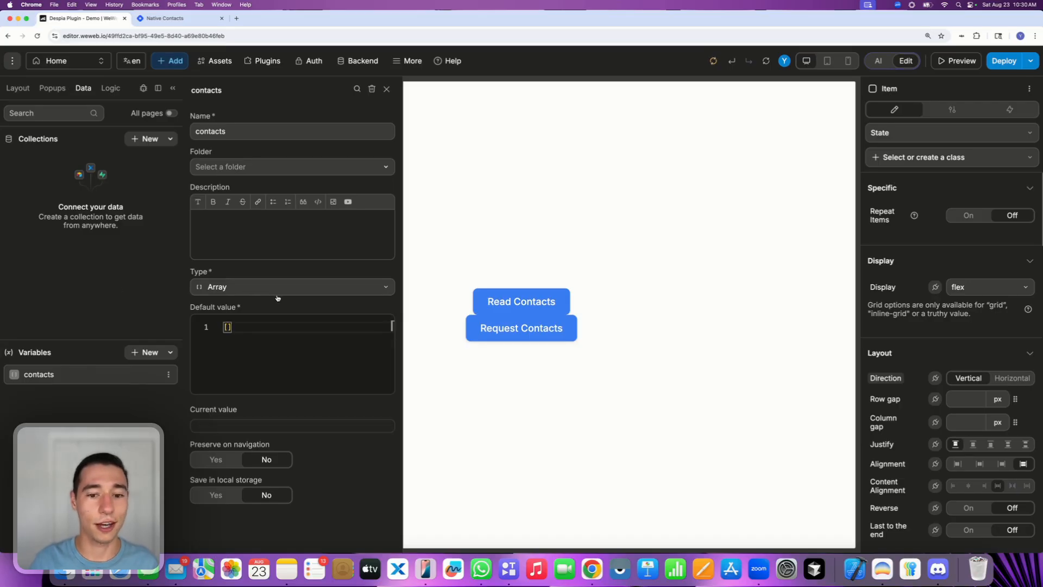
{"action": "left_click", "coordinate": [289, 310]}
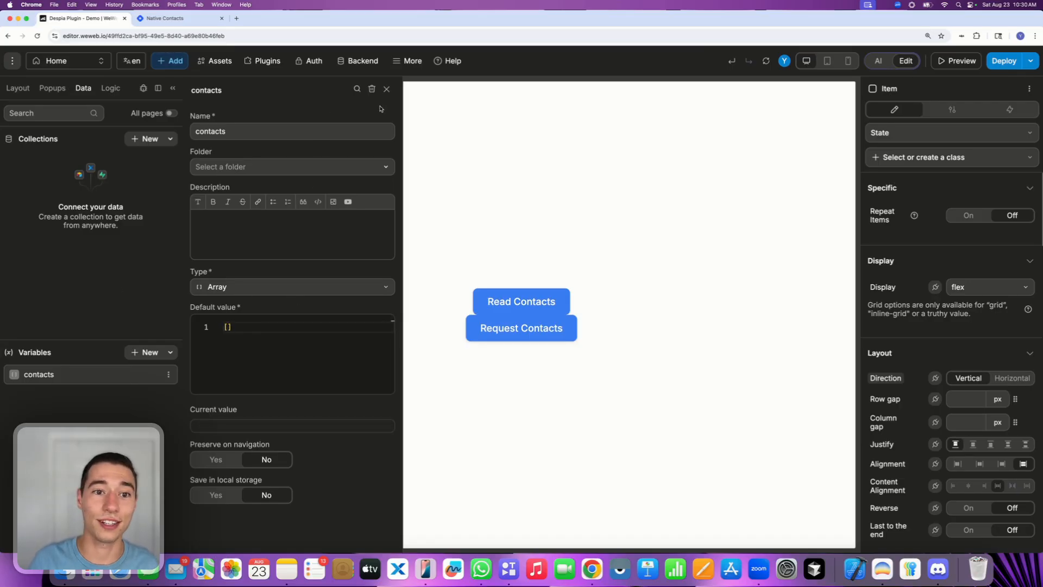
{"action": "left_click", "coordinate": [387, 89]}
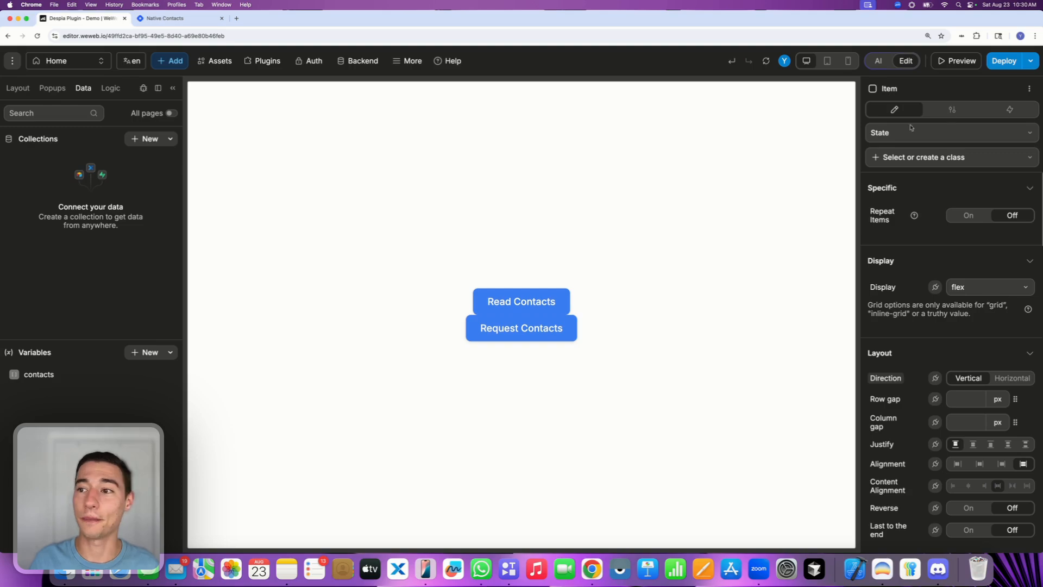
- Publish the project under the name new
{"action": "left_click", "coordinate": [1006, 61]}
{"action": "left_click", "coordinate": [973, 165]}
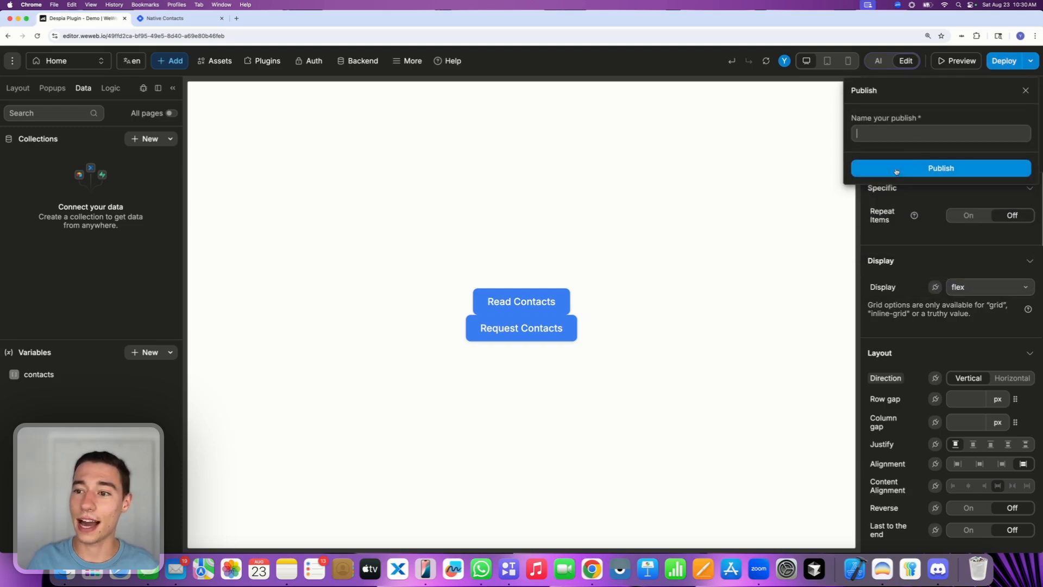
{"action": "type", "text": "new"}
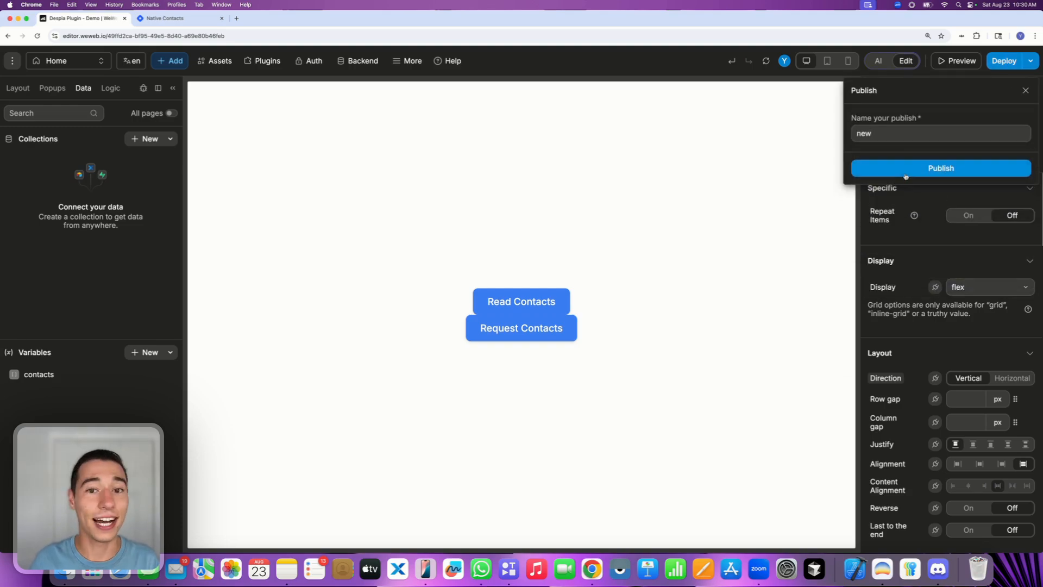
{"action": "left_click", "coordinate": [905, 174]}
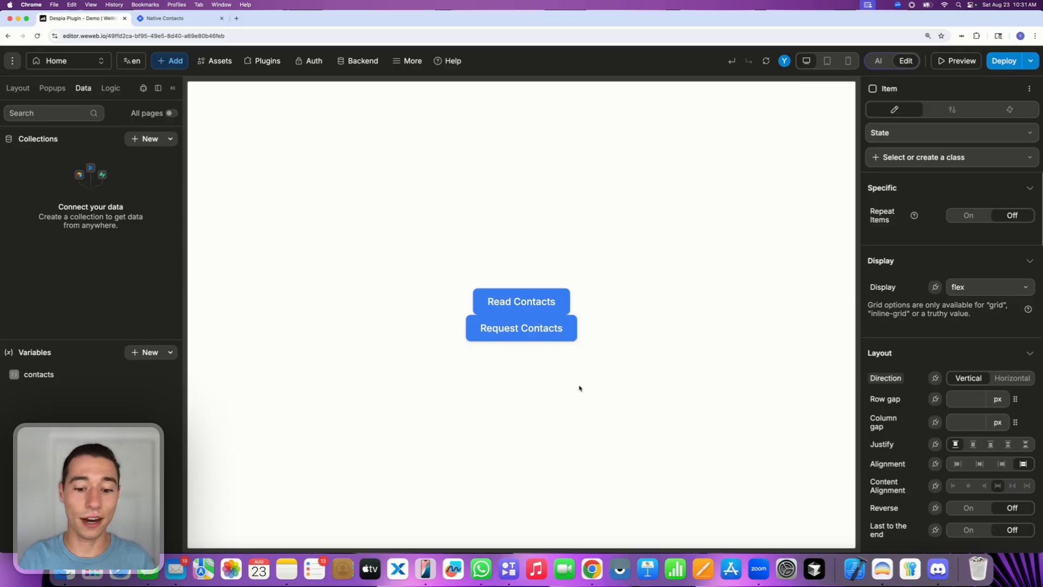
- Switch to iPhone Mirroring, open the published app and trigger Request Contacts to ask for contacts permission
{"action": "left_click", "coordinate": [426, 569]}
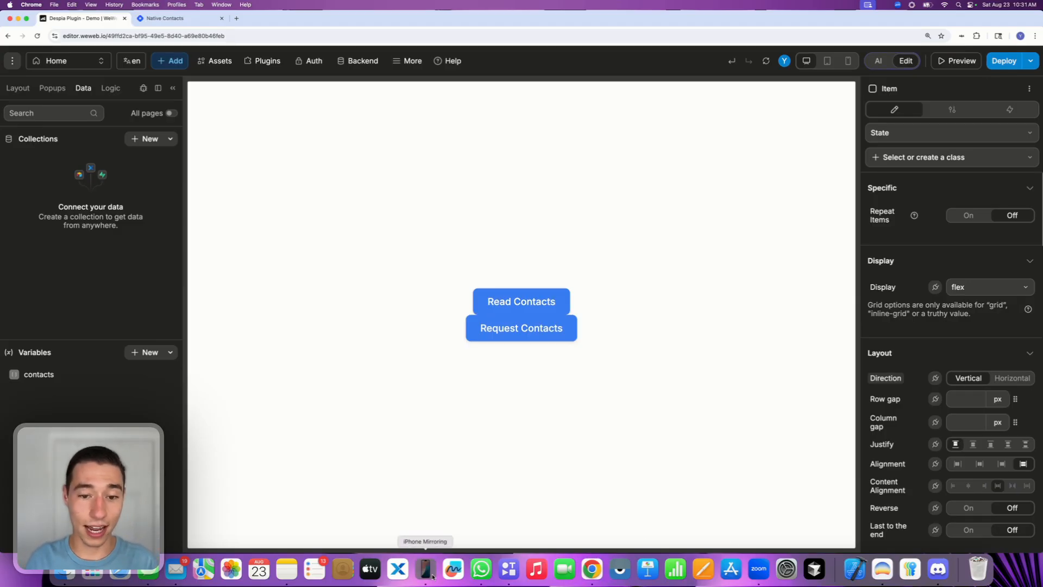
{"action": "left_click", "coordinate": [479, 205]}
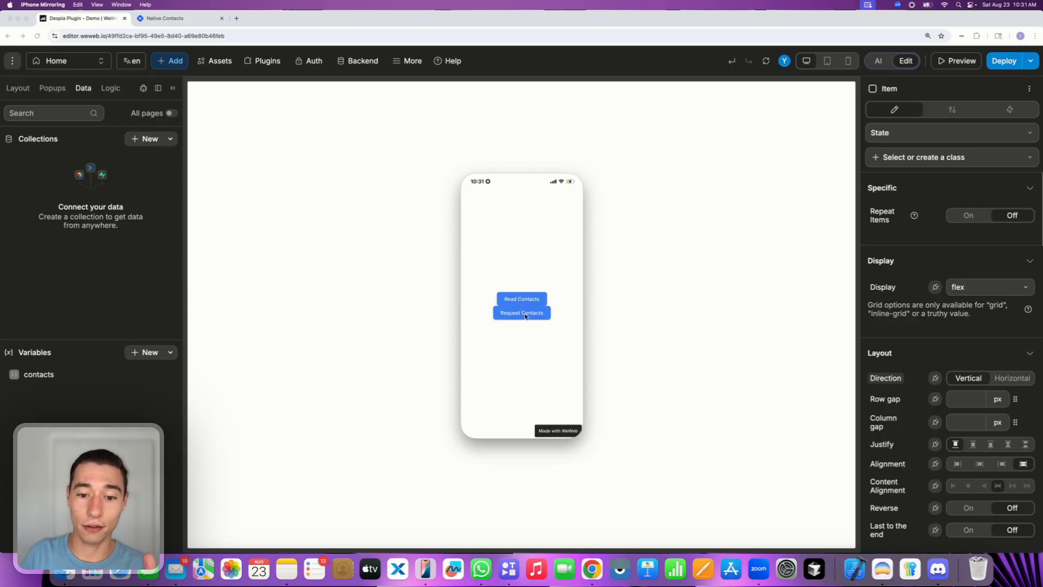
{"action": "left_click", "coordinate": [526, 317]}
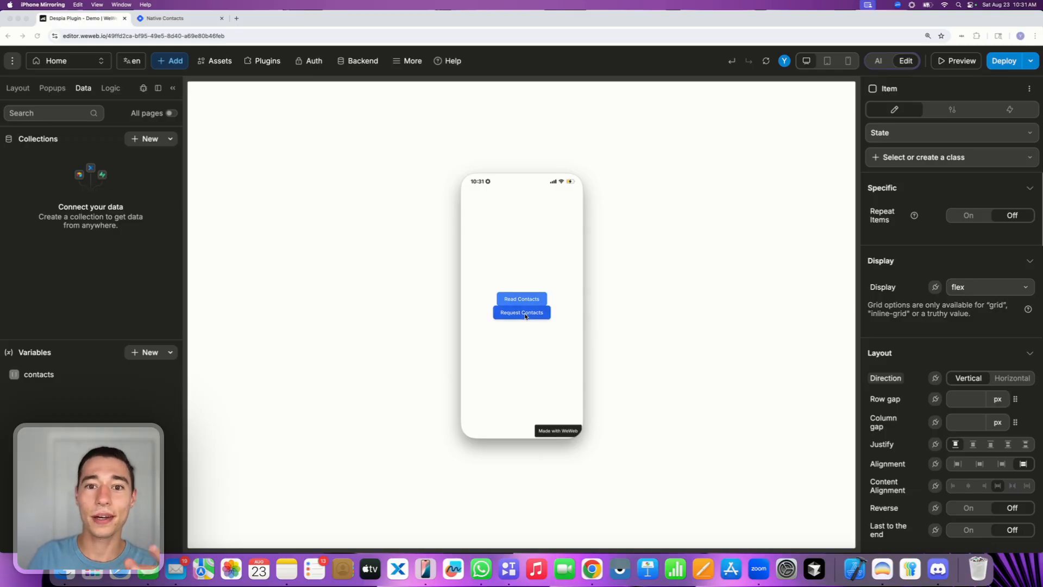
{"action": "left_click", "coordinate": [526, 316]}
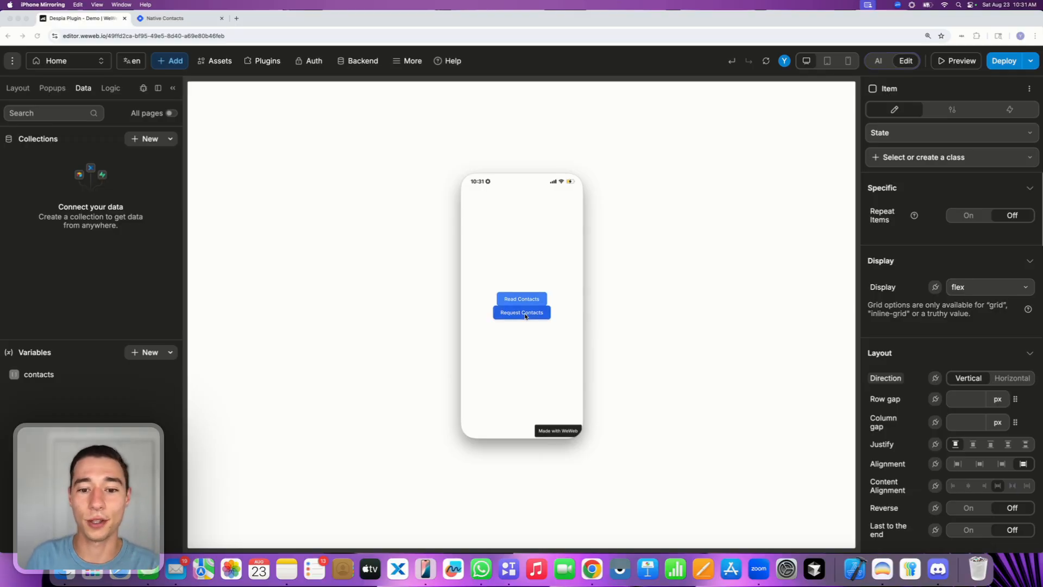
{"action": "left_click", "coordinate": [526, 317]}
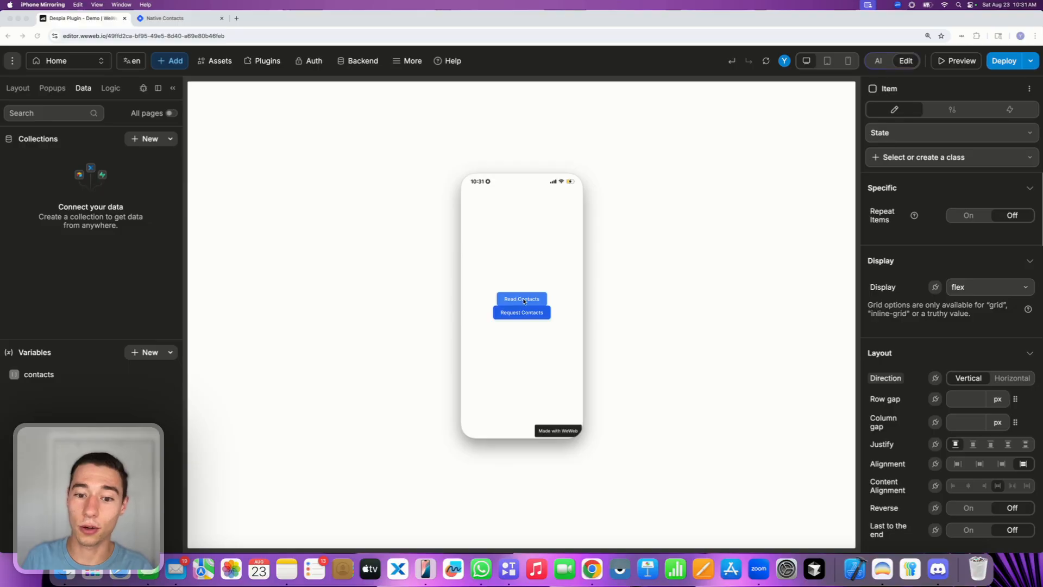
- Trigger Read Contacts in the mirrored iPhone app to load the device's contacts into the list
{"action": "left_click", "coordinate": [523, 300]}
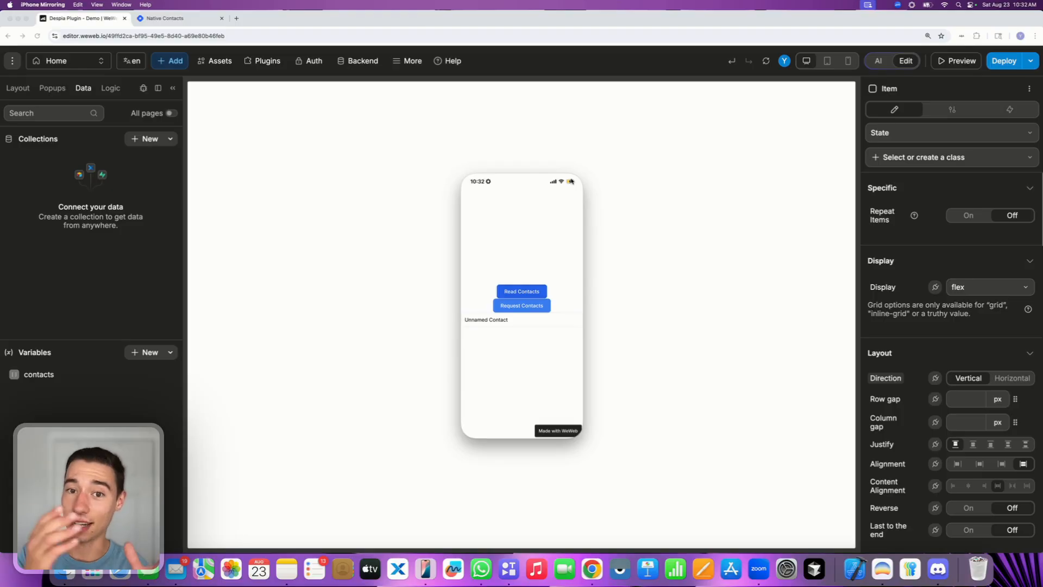
- Switch back to the WeWeb editor, review the Despia Plugin's on contacts change workflow and the actions it can add, and close it
{"action": "left_click", "coordinate": [395, 223]}
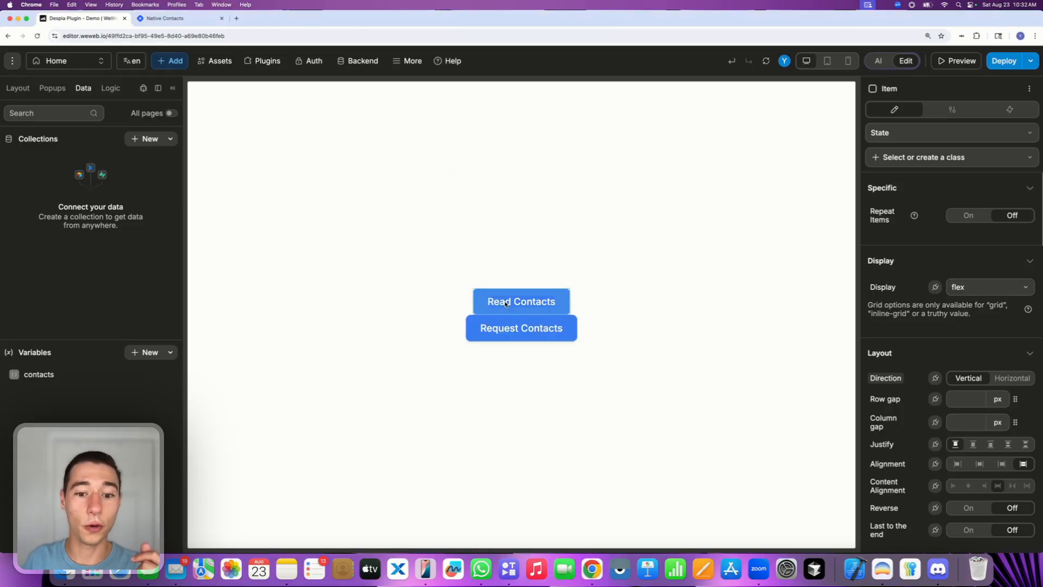
{"action": "left_click", "coordinate": [18, 88]}
{"action": "left_click", "coordinate": [52, 162]}
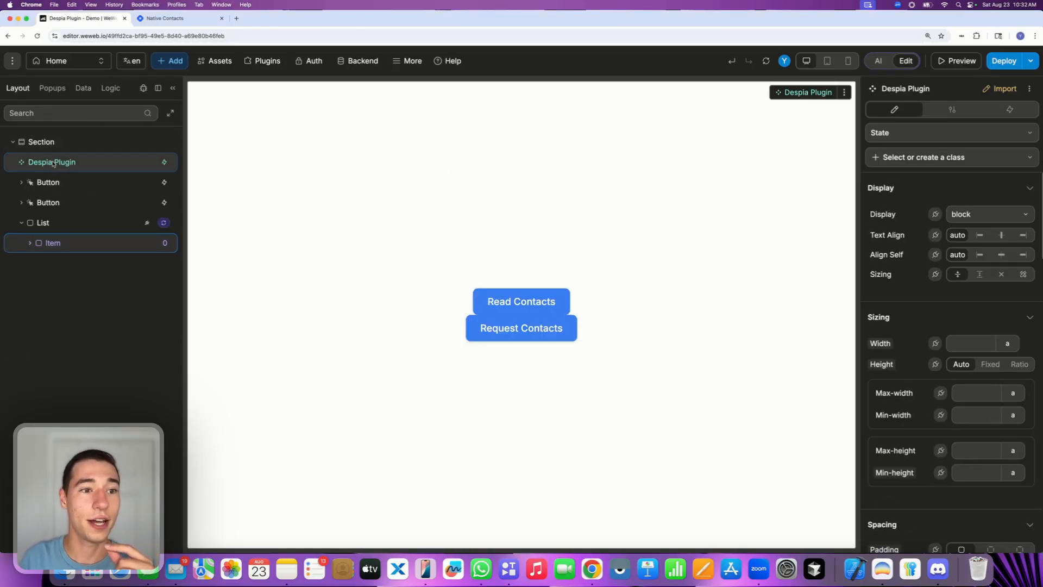
{"action": "left_click", "coordinate": [1010, 109]}
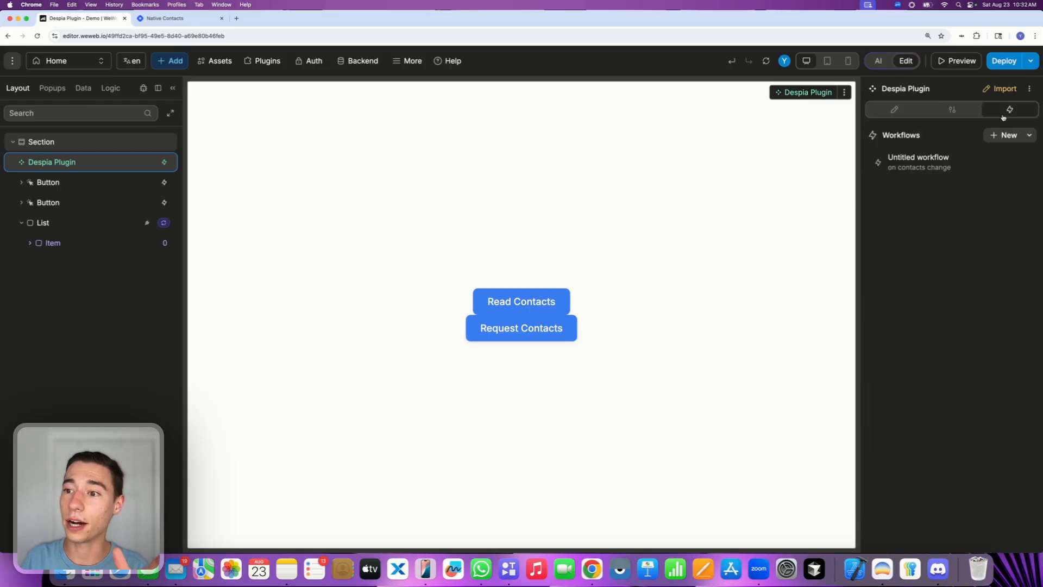
{"action": "left_click", "coordinate": [936, 151]}
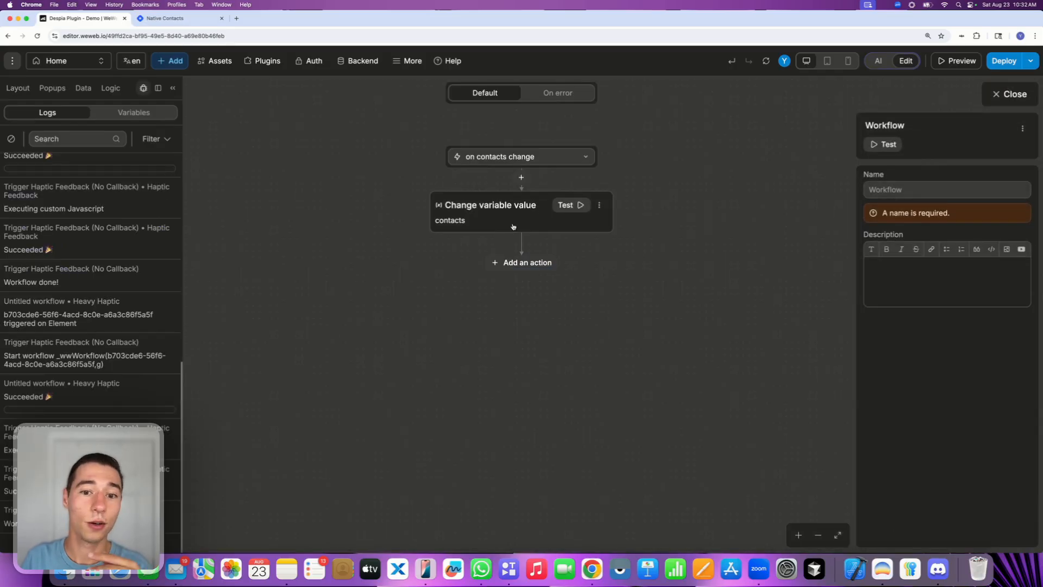
{"action": "left_click", "coordinate": [511, 263]}
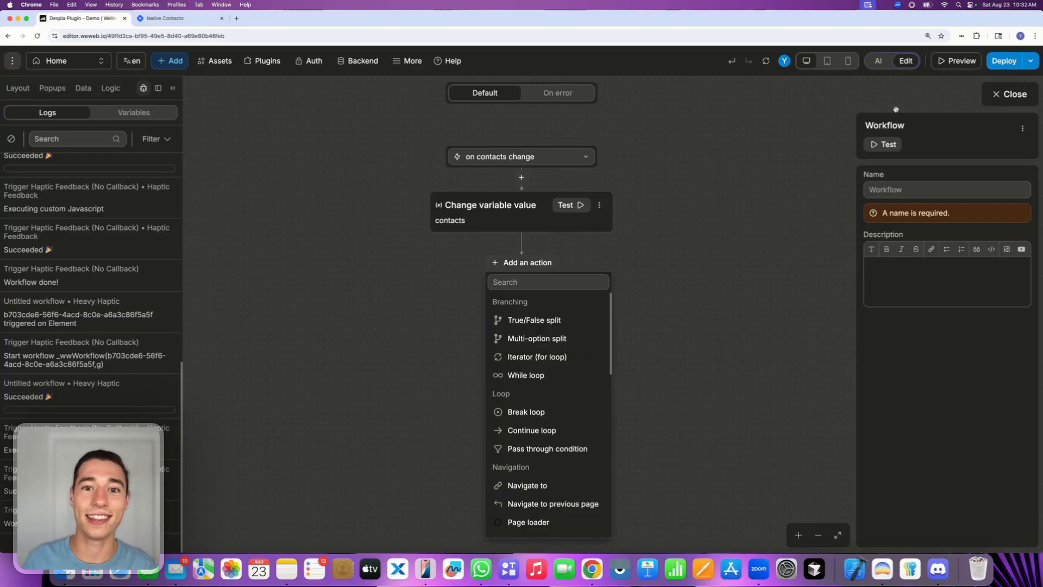
{"action": "left_click", "coordinate": [1011, 95]}
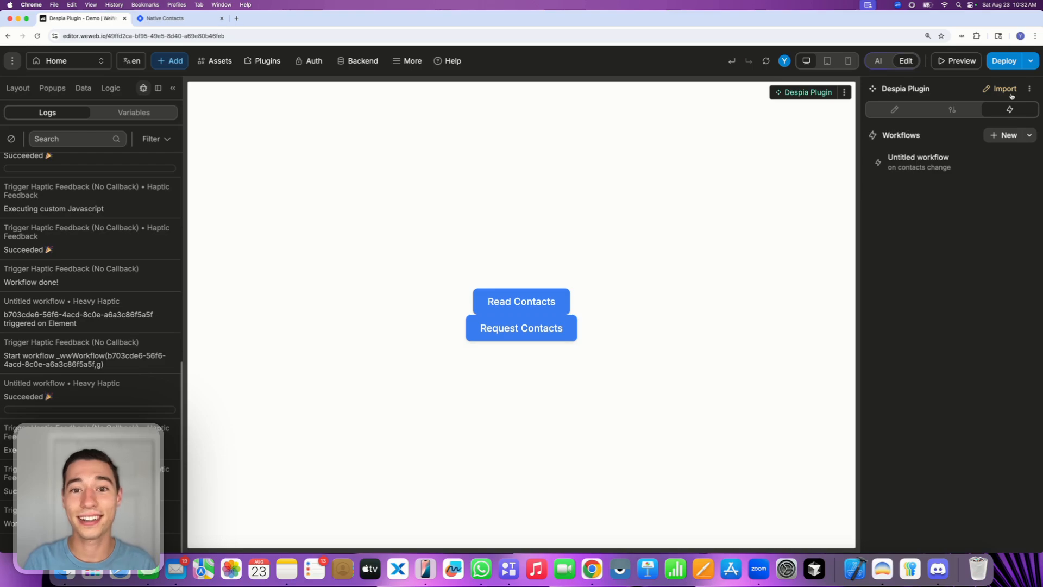